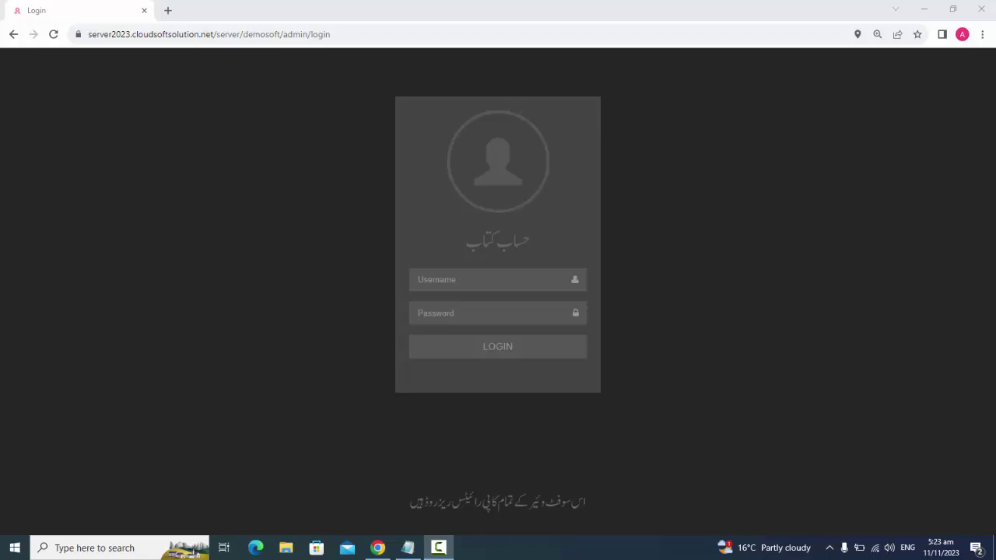
# Step: Log in to the demo admin site with the username admin and the account password
pyautogui.click(347, 35)
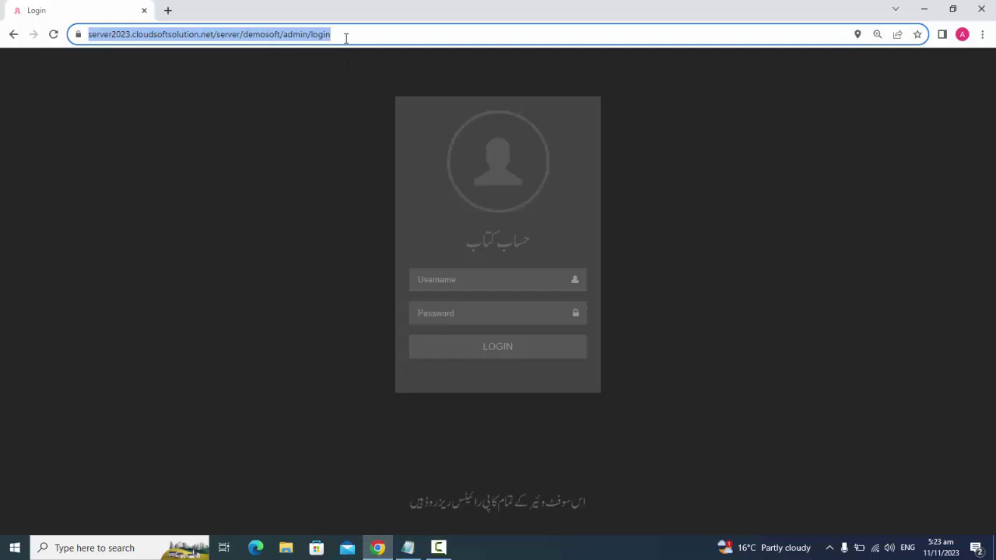
pyautogui.click(446, 277)
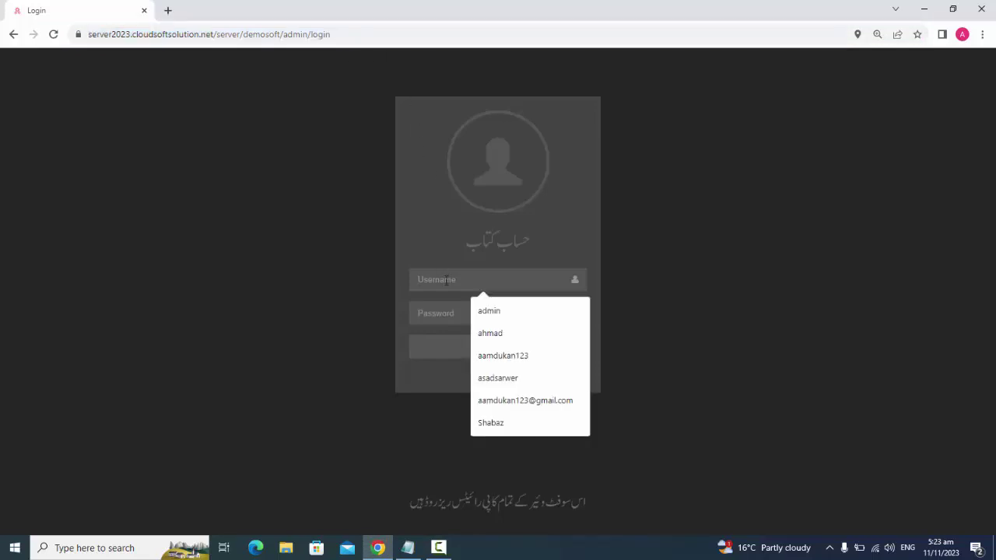
pyautogui.click(520, 312)
pyautogui.click(467, 312)
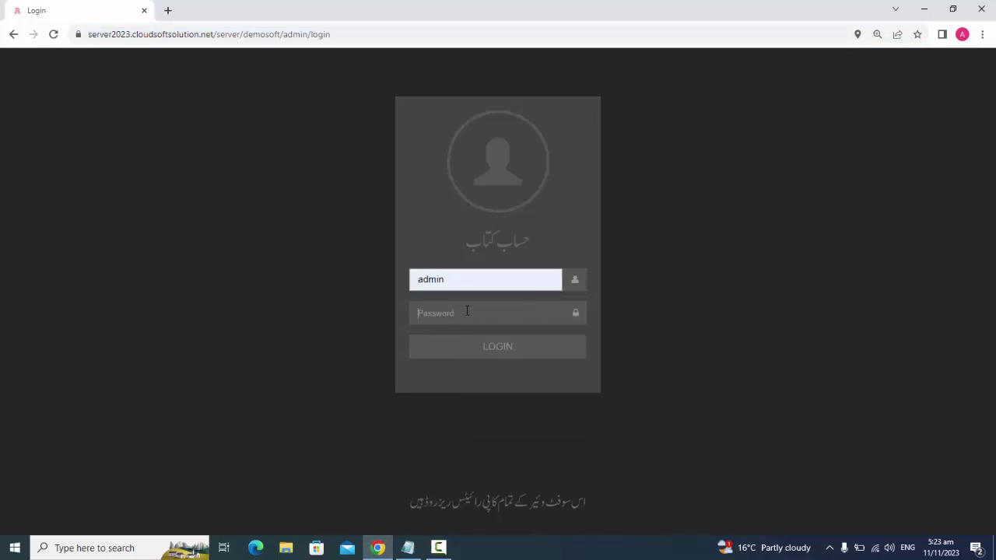
pyautogui.write('********')
pyautogui.click(475, 347)
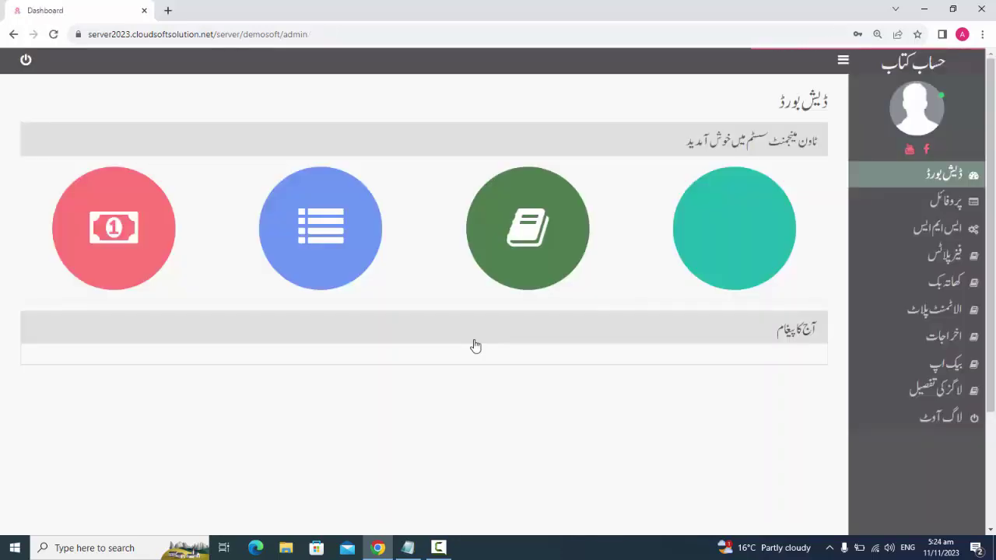
# Step: Open the admin profile page, look through its list of login users, and open the SMS page
pyautogui.click(959, 210)
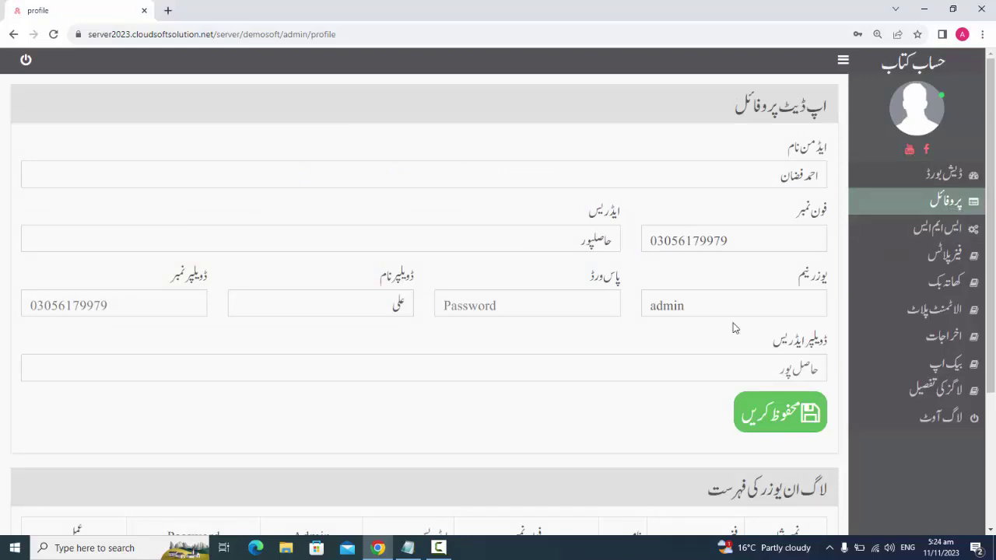
pyautogui.scroll(-3, 732, 328)
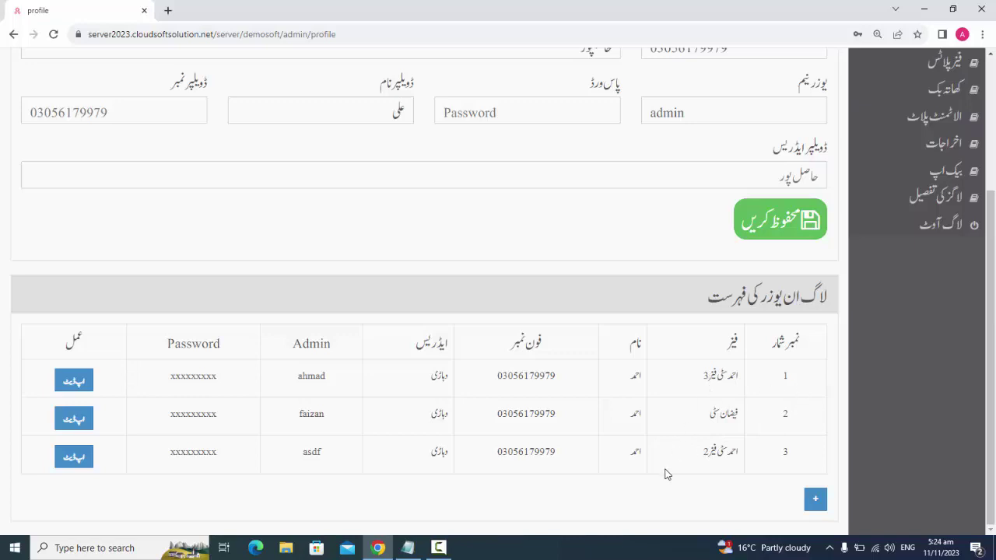
pyautogui.scroll(3, 665, 475)
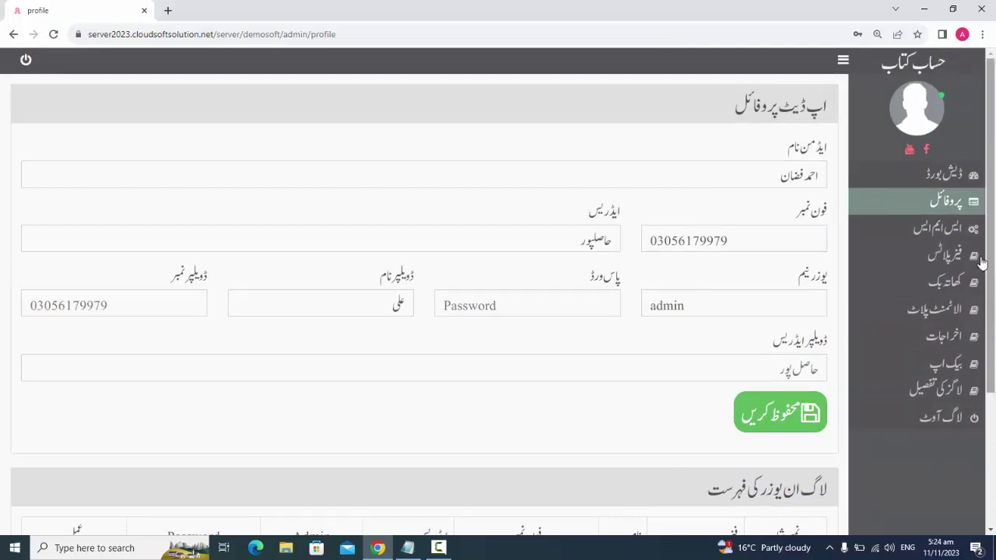
pyautogui.click(938, 234)
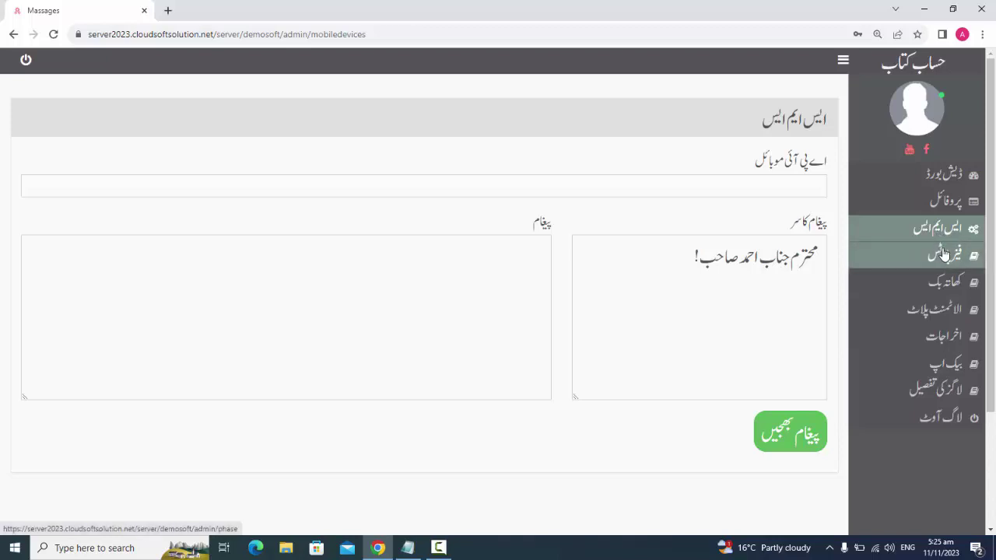
# Step: Open the phase list, view the blank new-phase form, and examine the first phase's commercial and residential plot counts
pyautogui.click(944, 255)
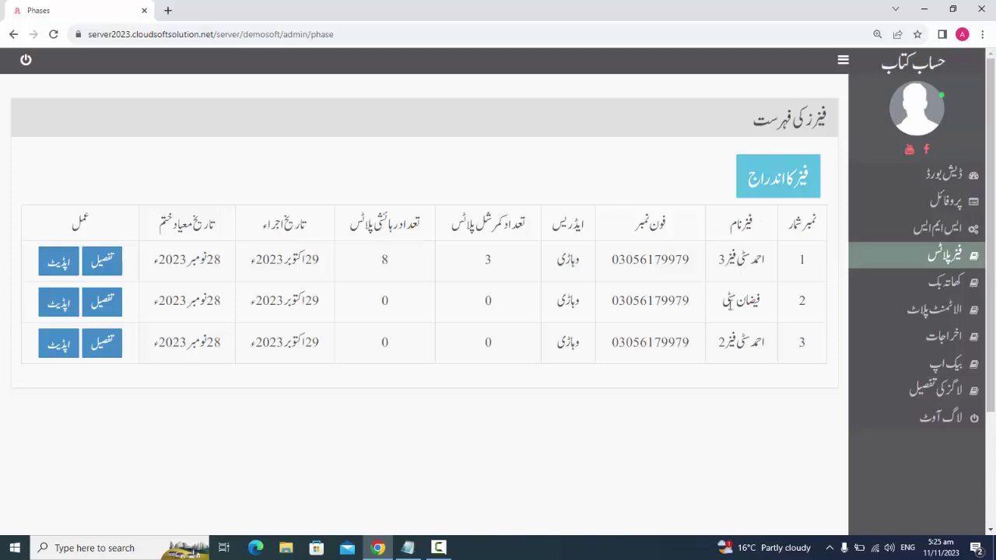
pyautogui.click(787, 195)
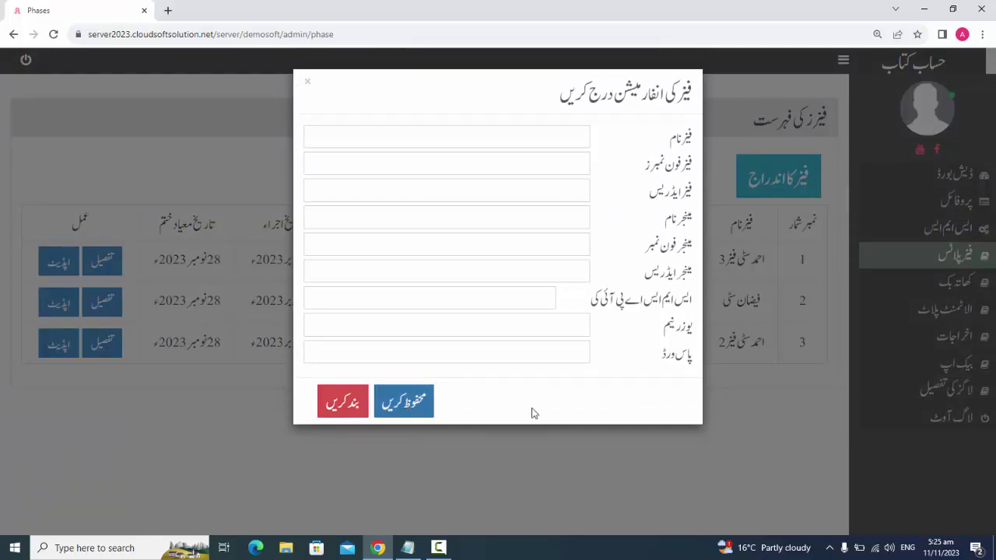
pyautogui.click(613, 451)
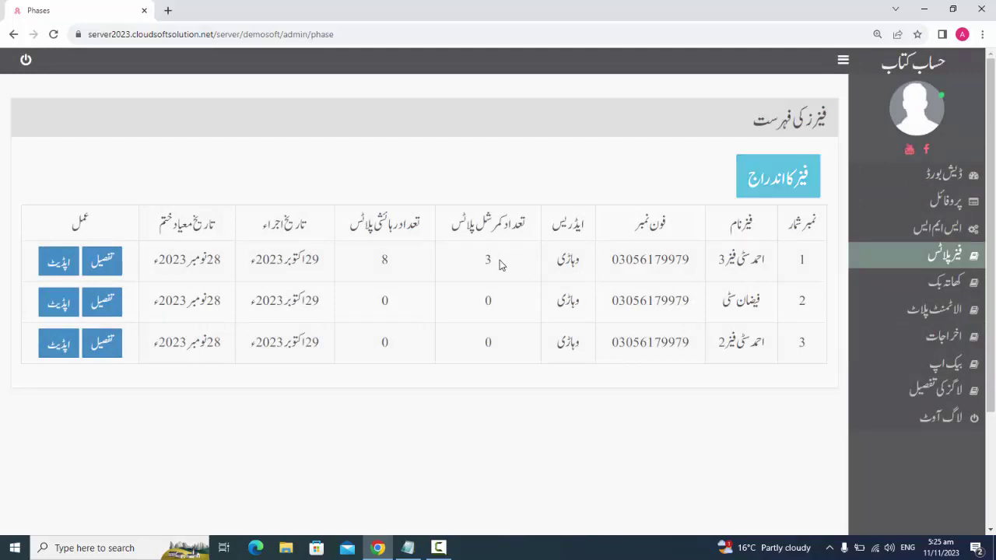
pyautogui.moveTo(500, 265); pyautogui.dragTo(488, 259)
pyautogui.moveTo(393, 259); pyautogui.dragTo(374, 260)
# Step: Open the first phase's plot details and examine the first plot's type, area, rate, price, advance, instalment and number of instalments
pyautogui.click(99, 267)
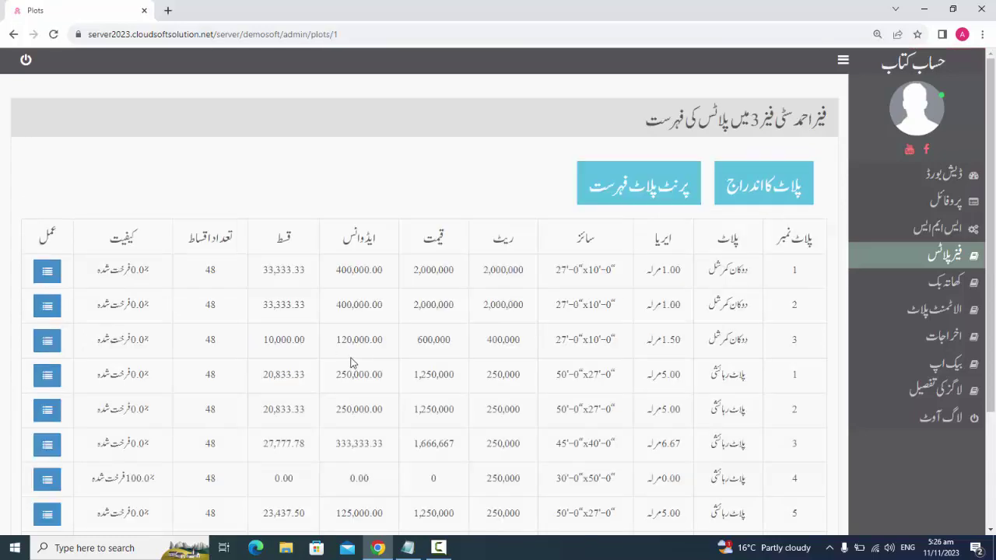
pyautogui.scroll(-1, 994, 276)
pyautogui.scroll(-1, 993, 276)
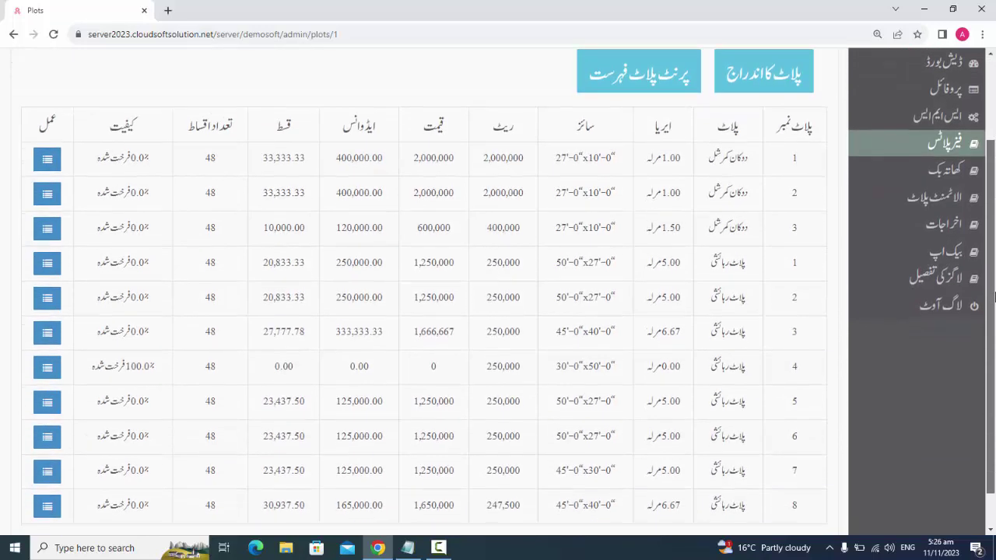
pyautogui.tripleClick(715, 164)
pyautogui.moveTo(682, 165); pyautogui.dragTo(629, 163)
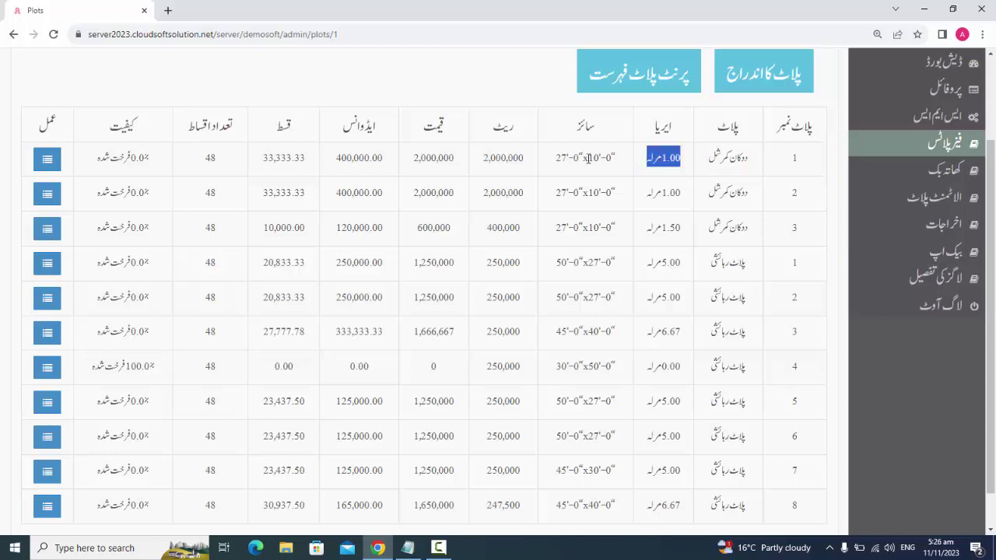
pyautogui.doubleClick(493, 160)
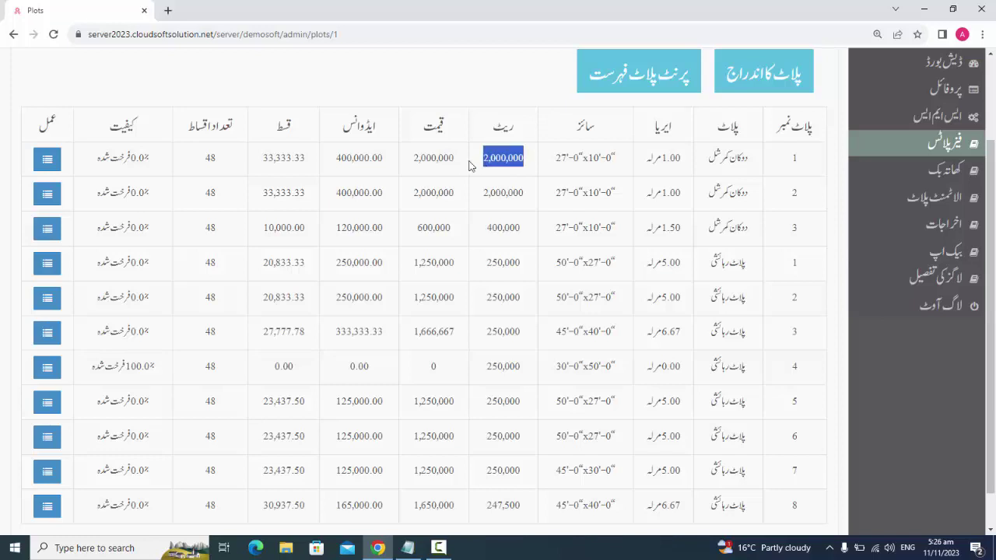
pyautogui.doubleClick(442, 160)
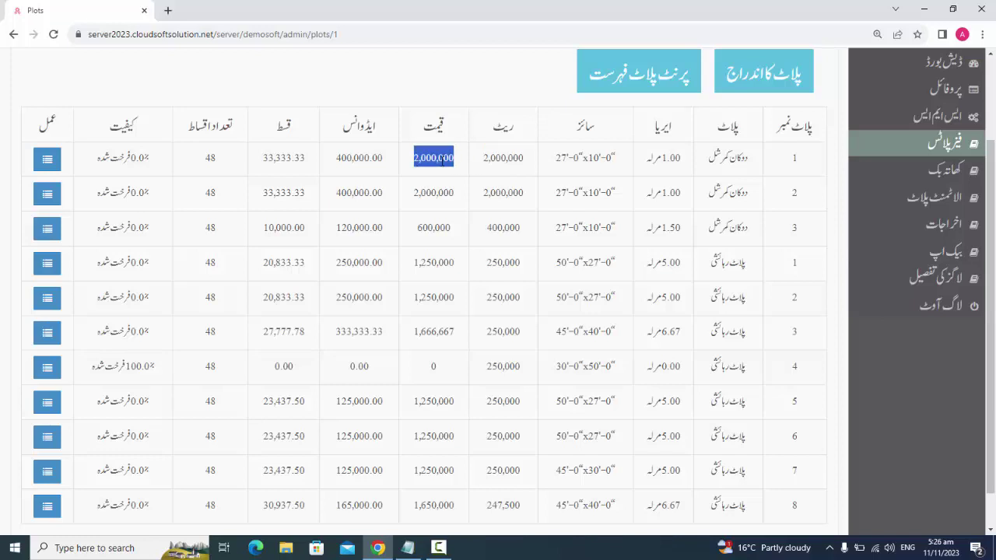
pyautogui.doubleClick(369, 159)
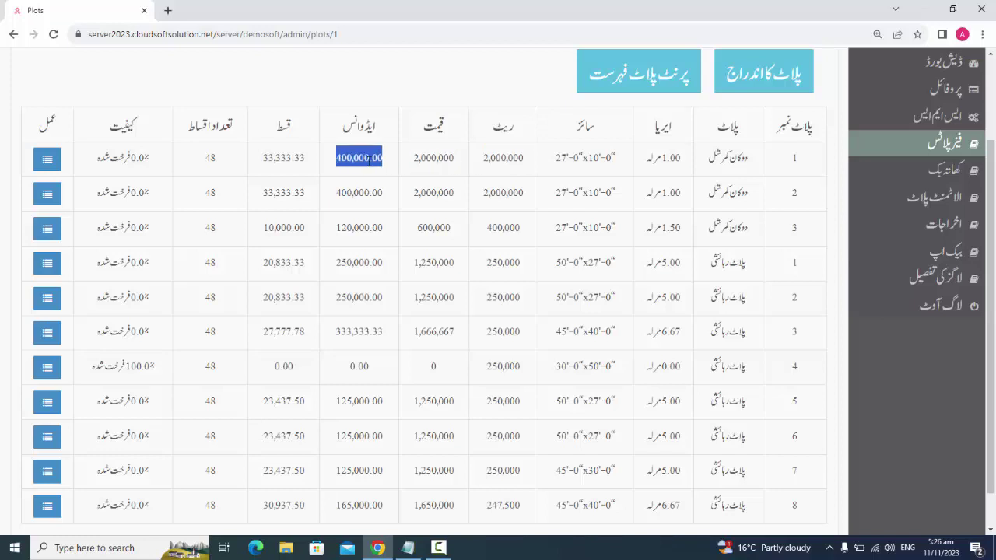
pyautogui.doubleClick(293, 159)
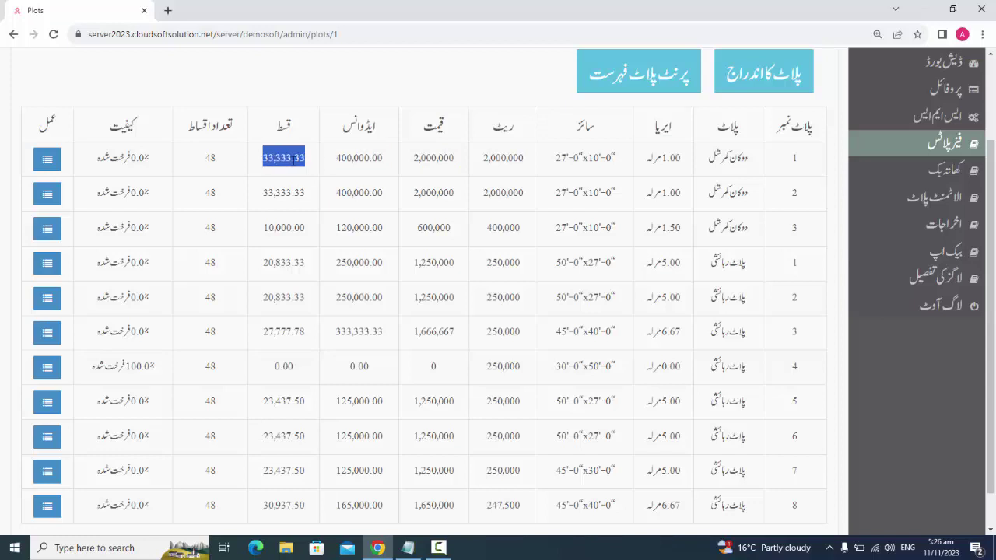
pyautogui.doubleClick(210, 159)
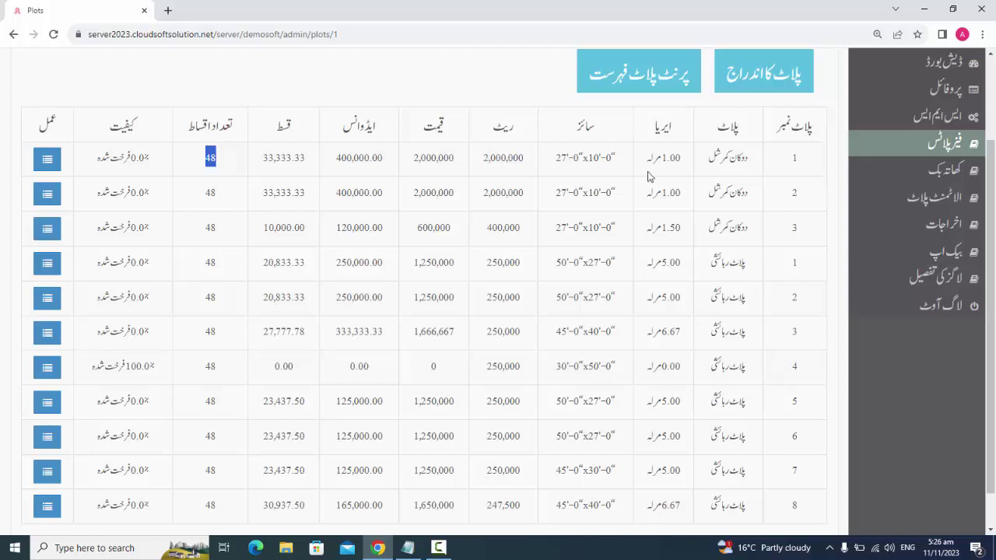
# Step: View the printable plot list, examine the amounts for residential plot 4, and return to the phase list
pyautogui.click(642, 77)
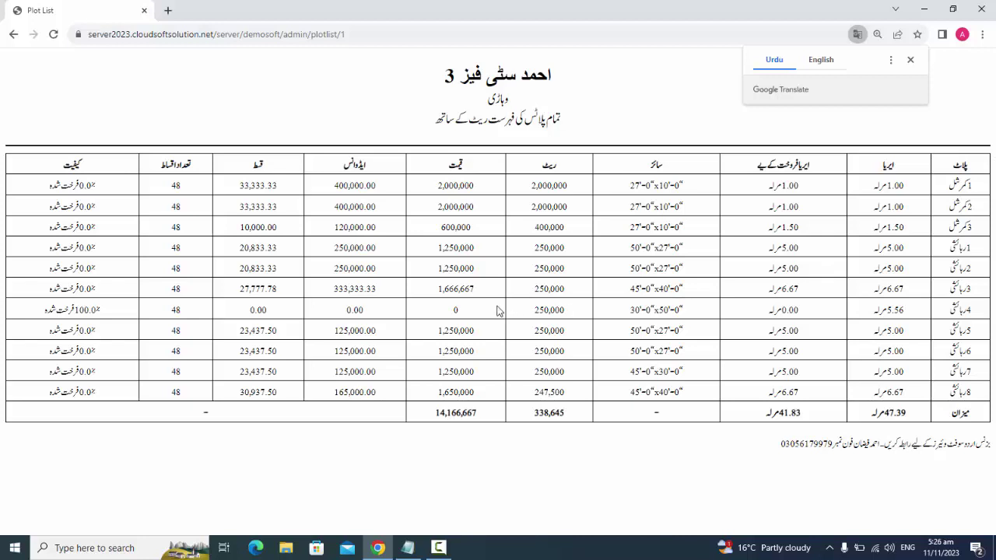
pyautogui.moveTo(480, 311); pyautogui.dragTo(228, 315)
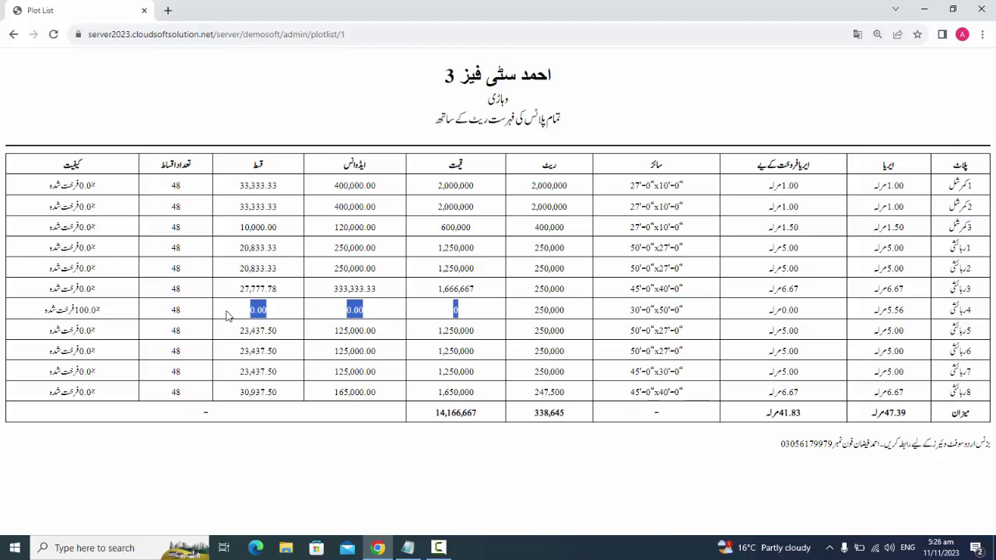
pyautogui.click(13, 35)
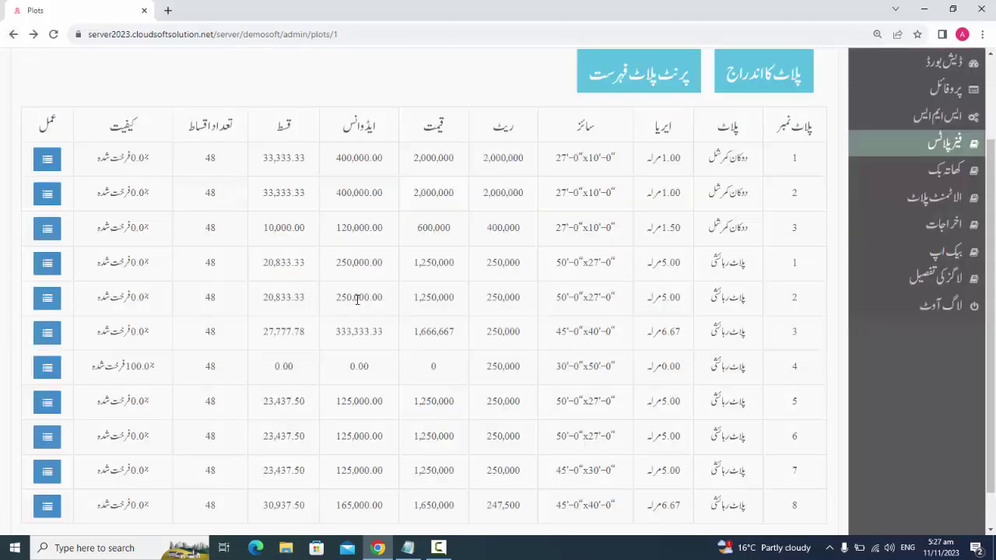
pyautogui.click(11, 35)
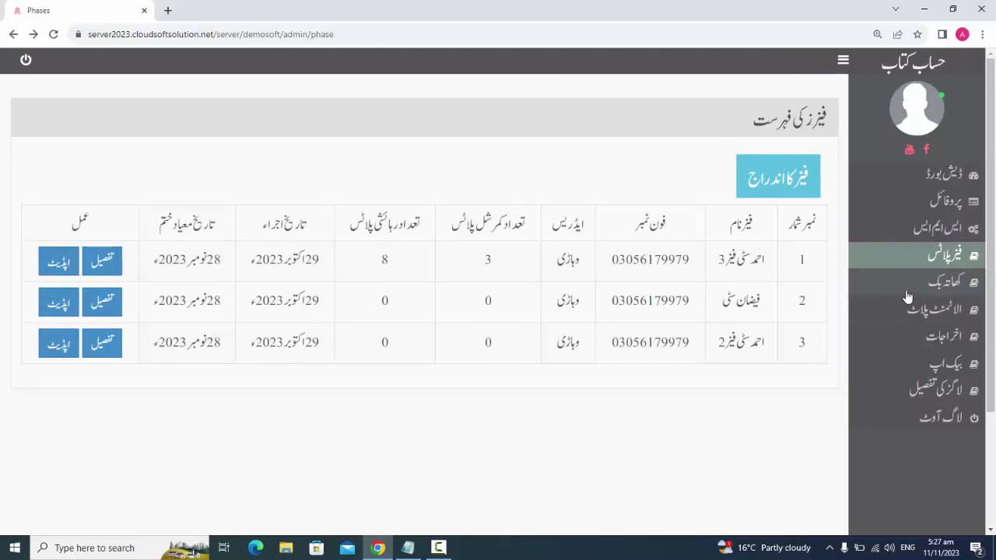
# Step: Open the account books page and load the first phase's cash payment and cash receipt forms in separate new tabs
pyautogui.click(969, 286)
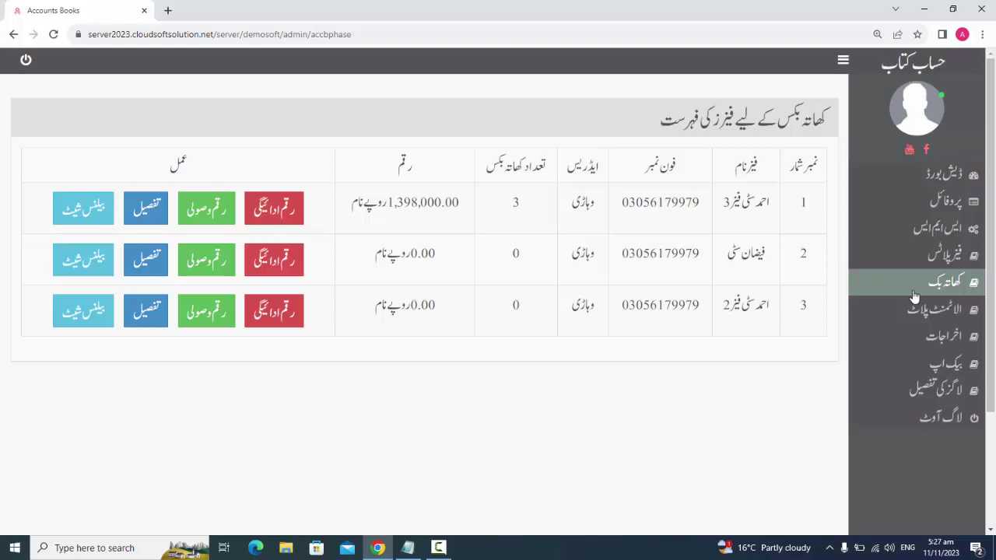
pyautogui.rightClick(269, 216)
pyautogui.click(311, 221)
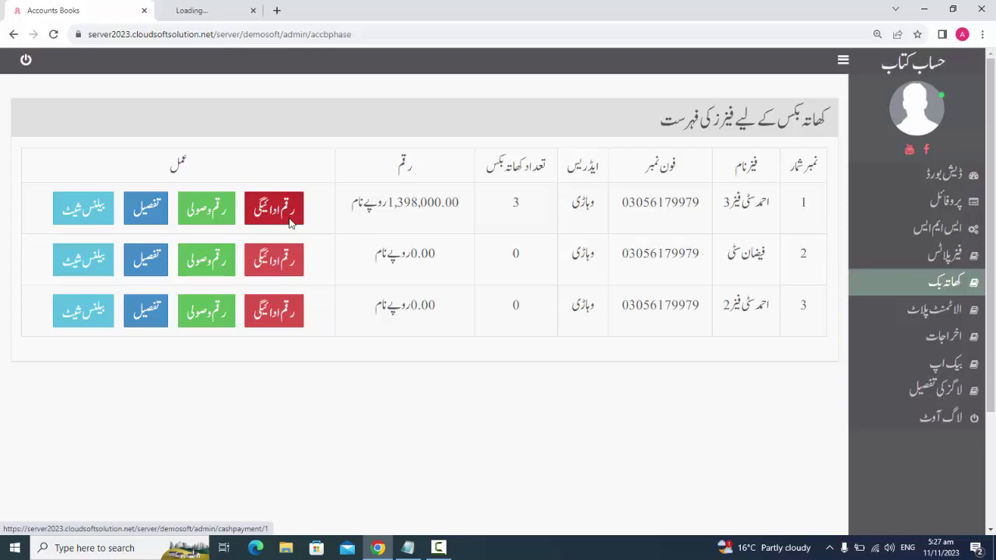
pyautogui.rightClick(211, 202)
pyautogui.click(230, 212)
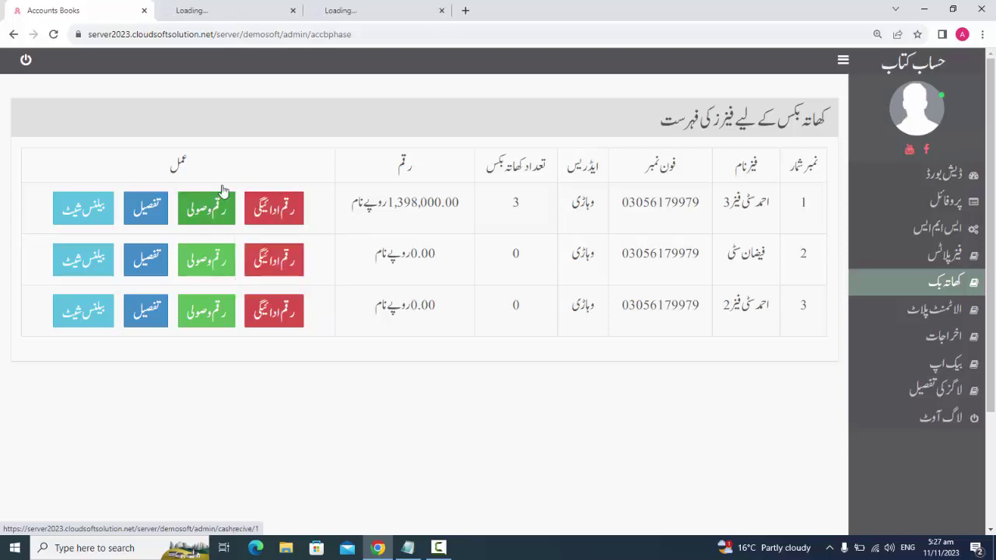
# Step: In the cash payment form, choose account book 2-خریدار and a buyer, and go through the empty amount and details fields
pyautogui.click(210, 10)
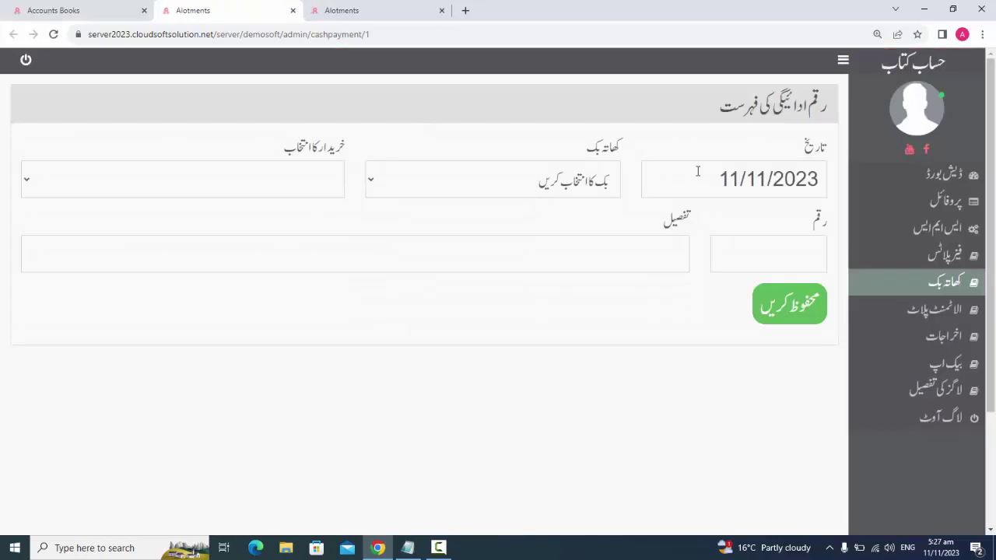
pyautogui.click(591, 176)
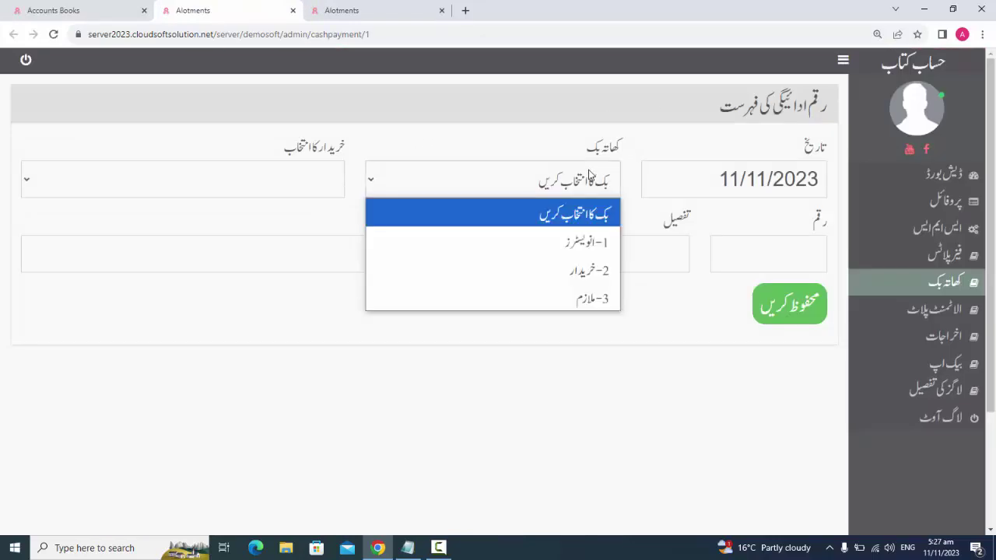
pyautogui.click(559, 272)
pyautogui.click(265, 184)
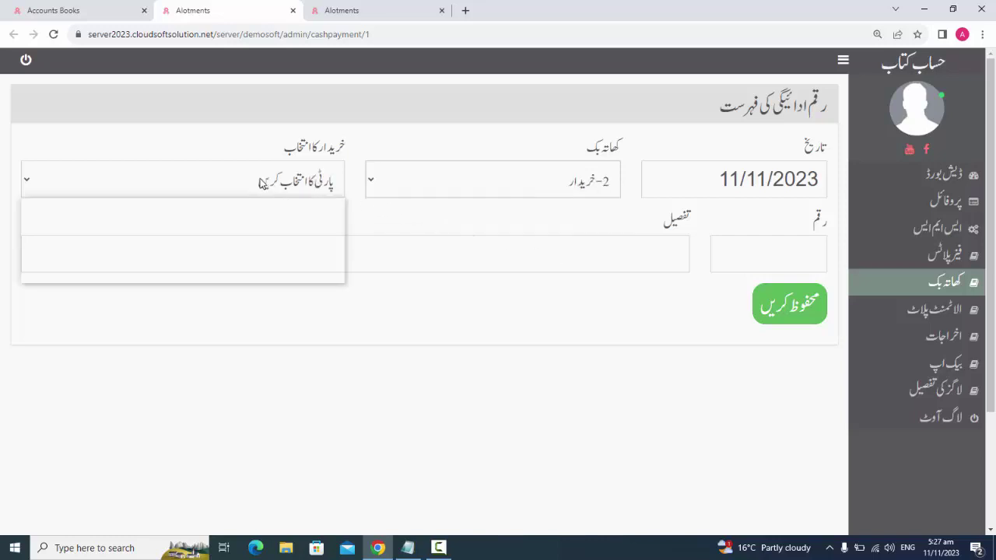
pyautogui.click(253, 270)
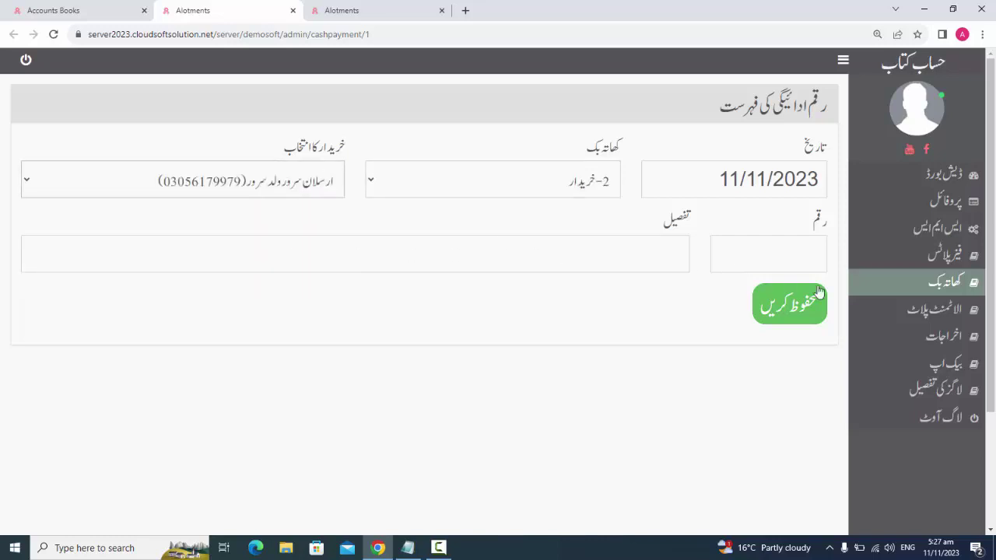
pyautogui.click(794, 263)
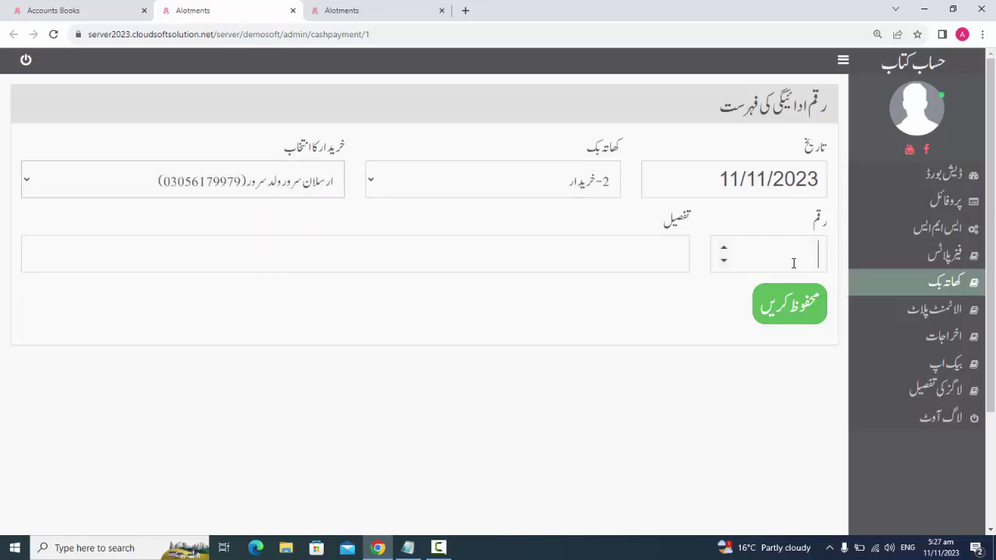
pyautogui.click(600, 245)
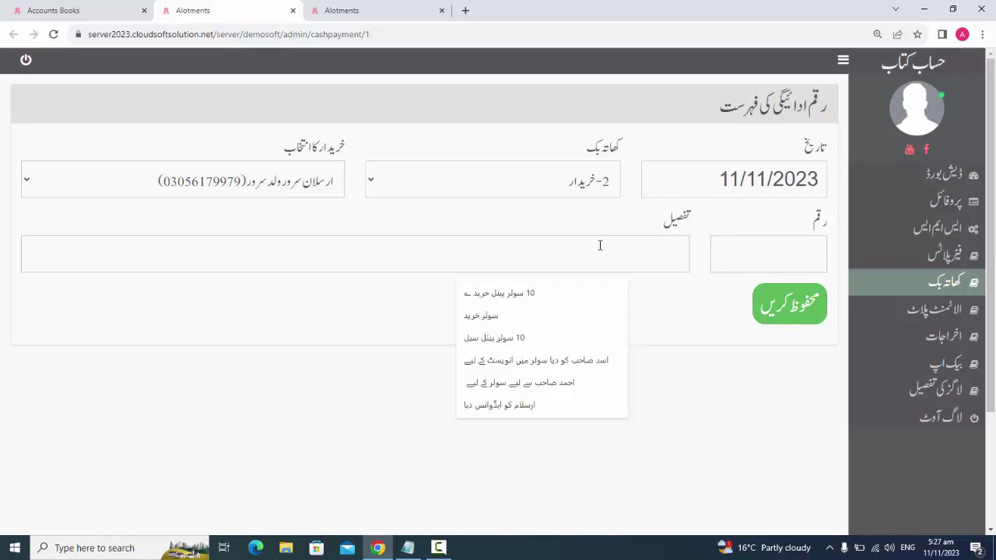
# Step: View the cash receipt form and close both form tabs to return to the account books list
pyautogui.click(382, 7)
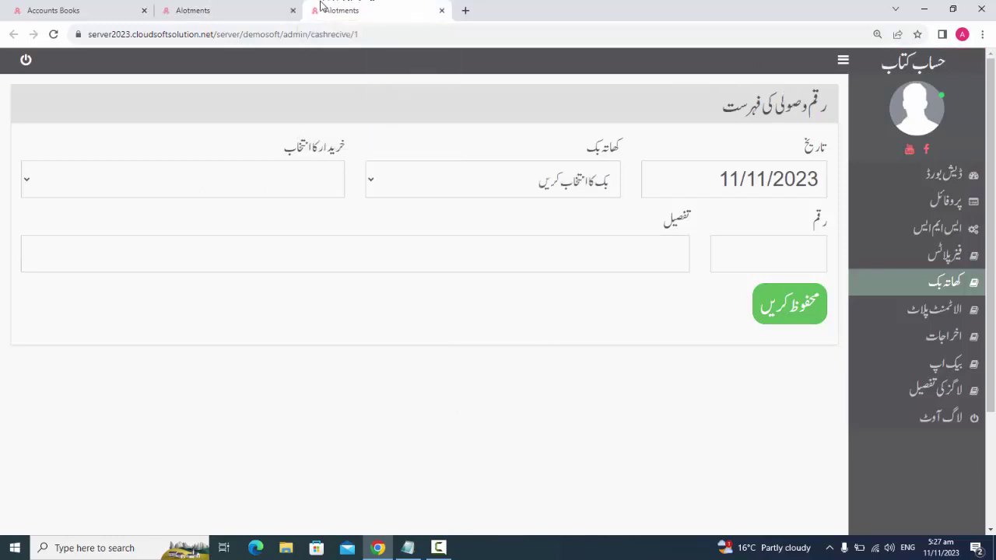
pyautogui.click(293, 10)
pyautogui.click(293, 10)
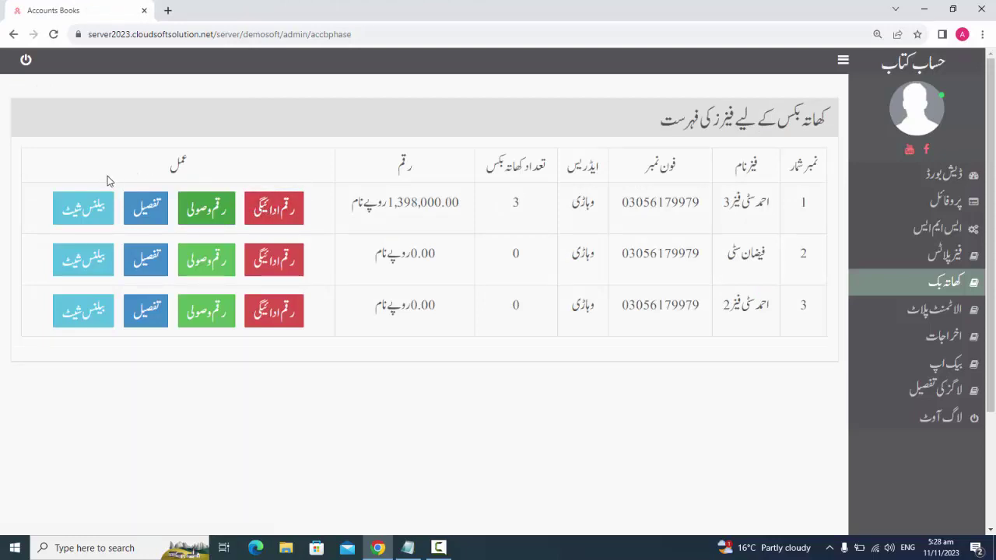
# Step: Load the first phase's balance sheet in a new tab and examine its income amounts: installments, advance, investors and the debit balance
pyautogui.rightClick(90, 199)
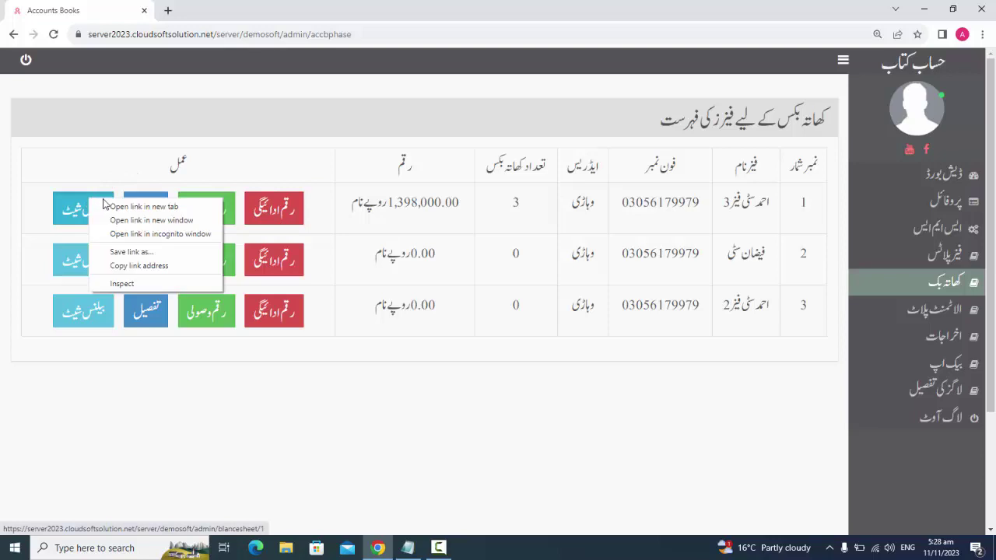
pyautogui.click(144, 207)
pyautogui.click(202, 11)
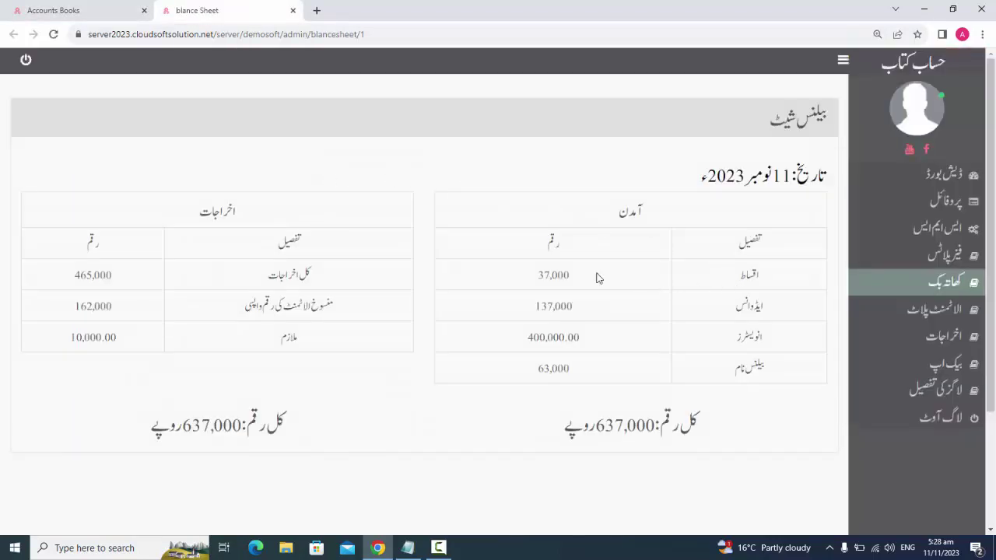
pyautogui.doubleClick(553, 276)
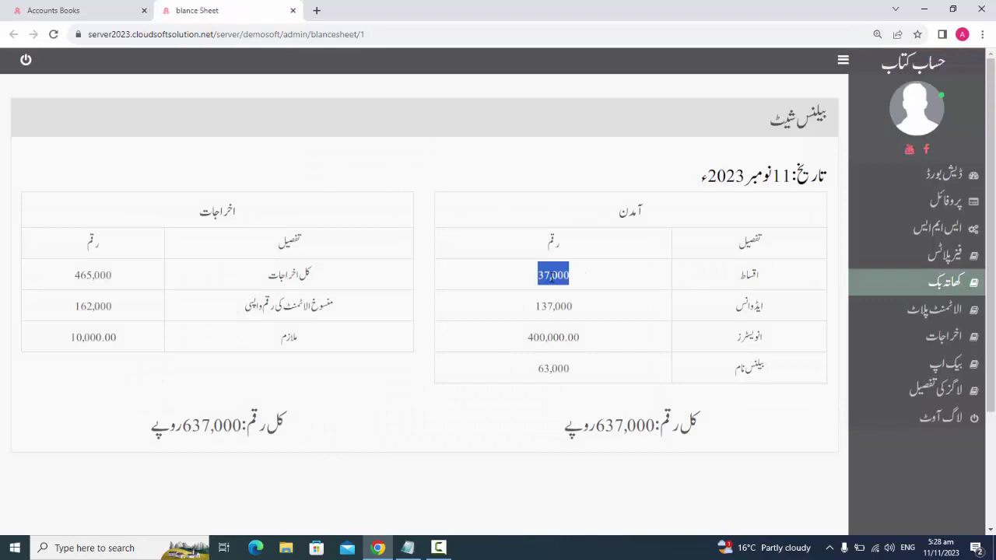
pyautogui.doubleClick(546, 306)
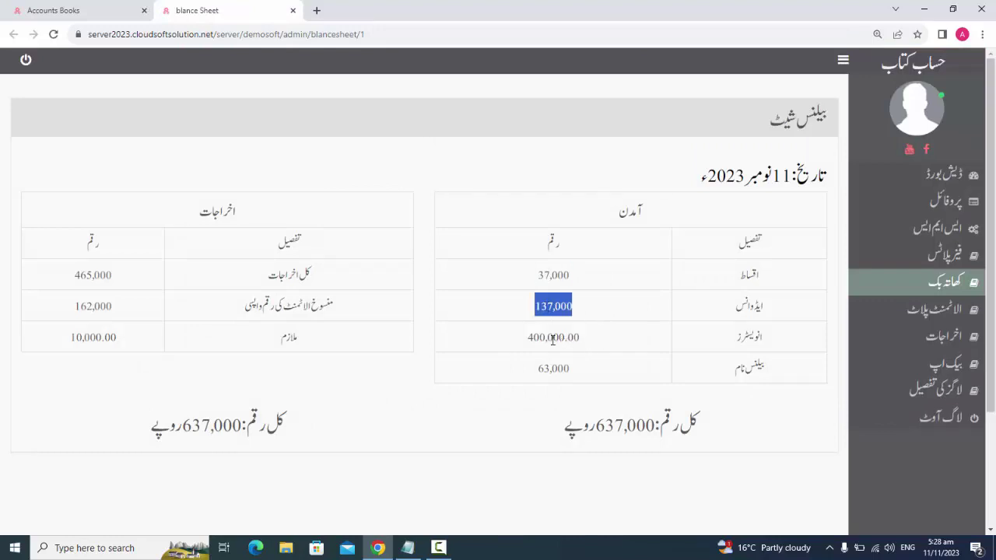
pyautogui.doubleClick(552, 338)
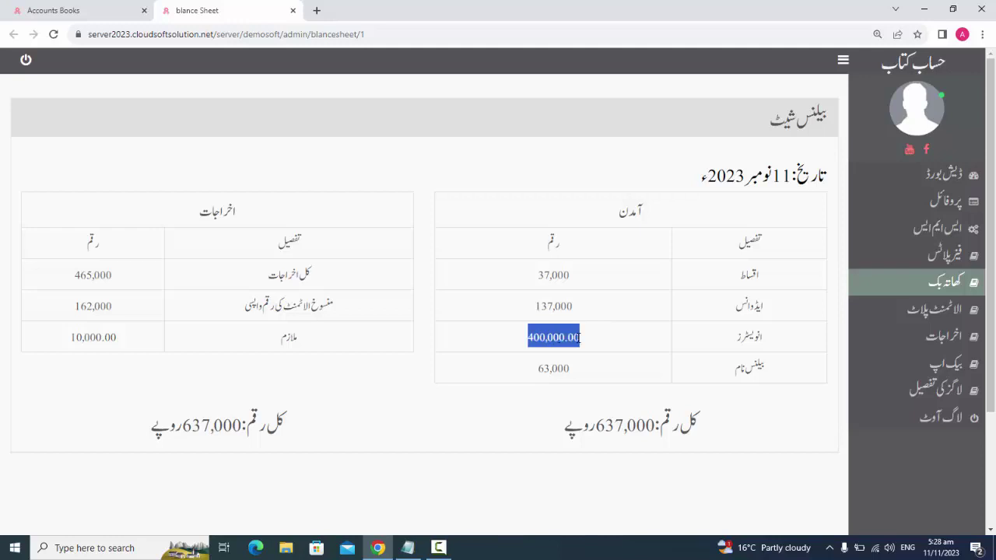
pyautogui.click(556, 370)
pyautogui.doubleClick(555, 370)
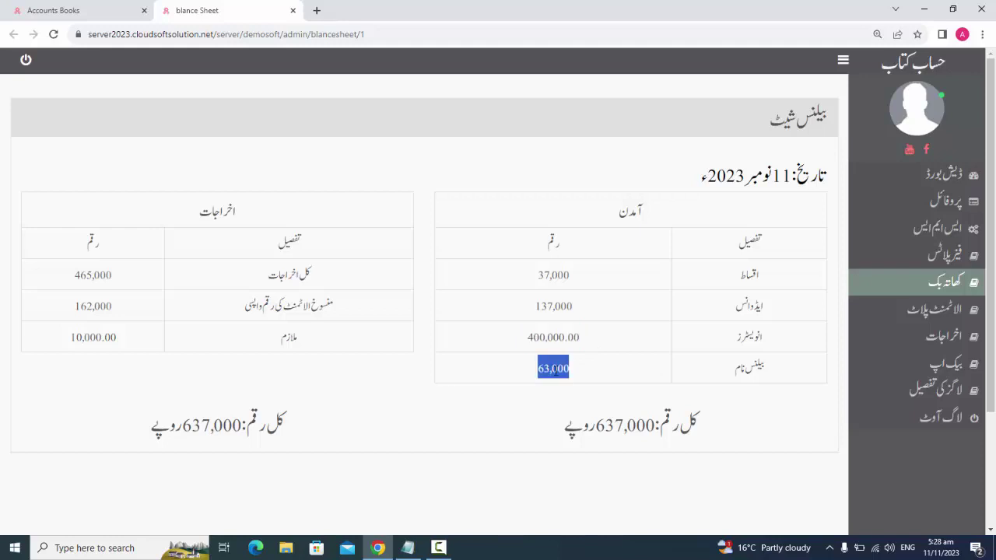
pyautogui.moveTo(792, 371); pyautogui.dragTo(505, 386)
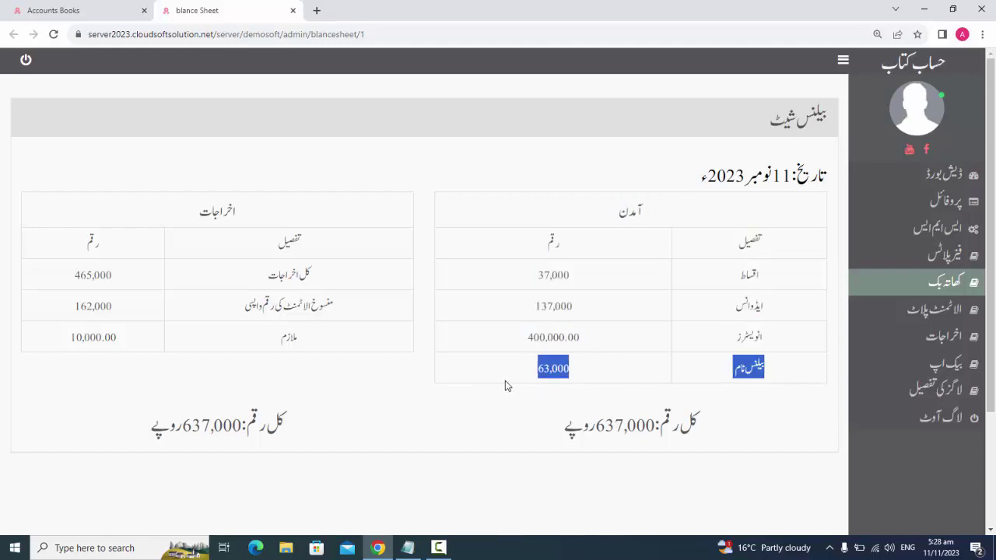
pyautogui.doubleClick(554, 369)
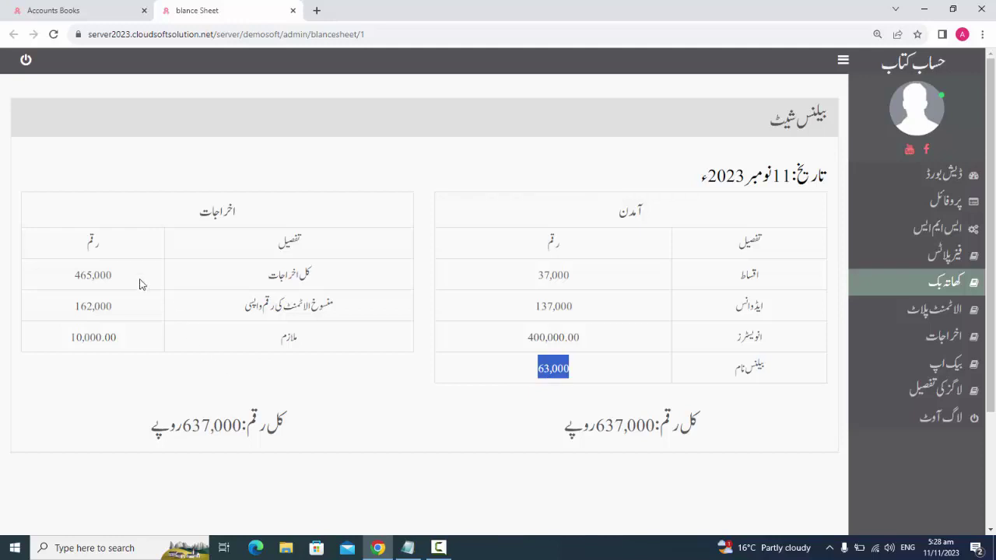
# Step: Examine the balance sheet's total expenses, cancelled allotment refund and employee amounts, and close its tab to return to the phase list
pyautogui.doubleClick(96, 274)
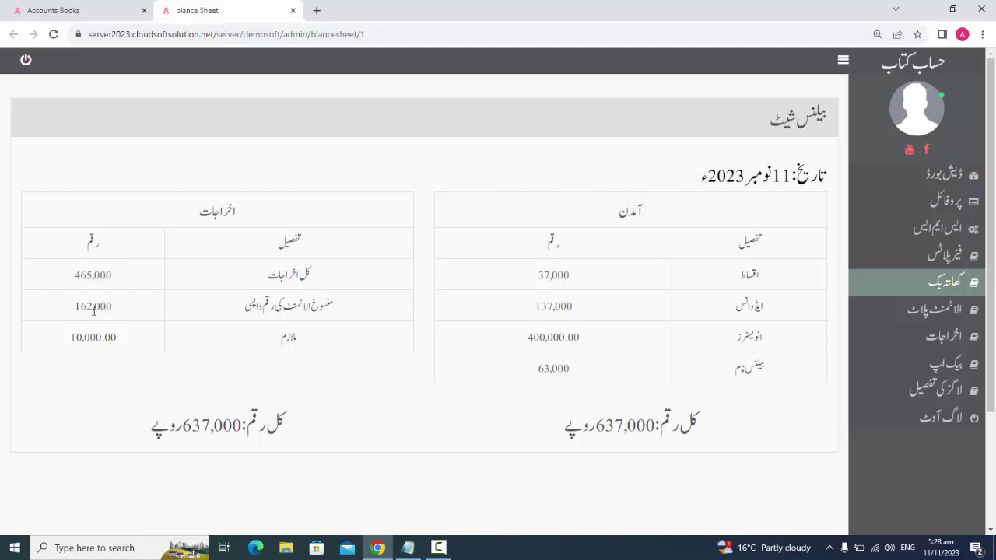
pyautogui.doubleClick(93, 307)
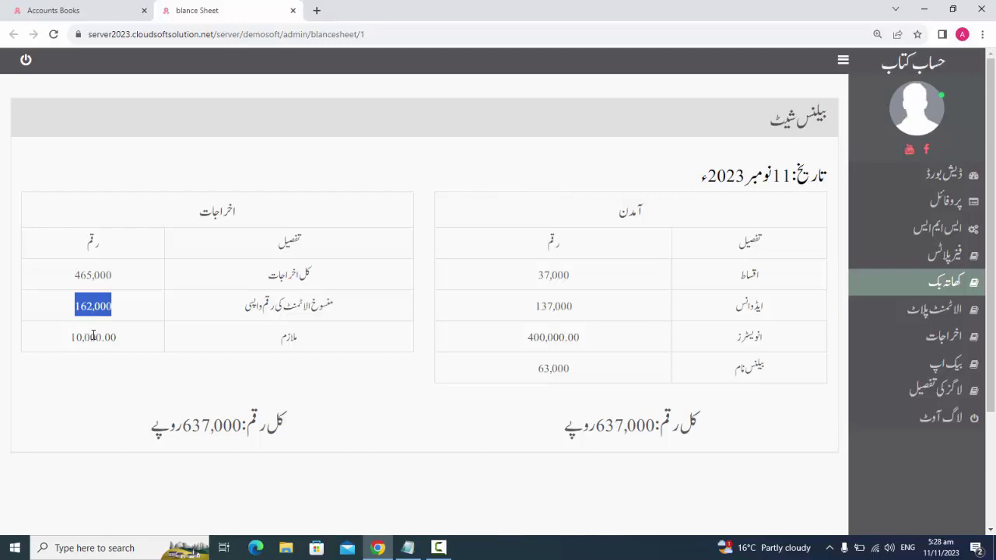
pyautogui.doubleClick(92, 337)
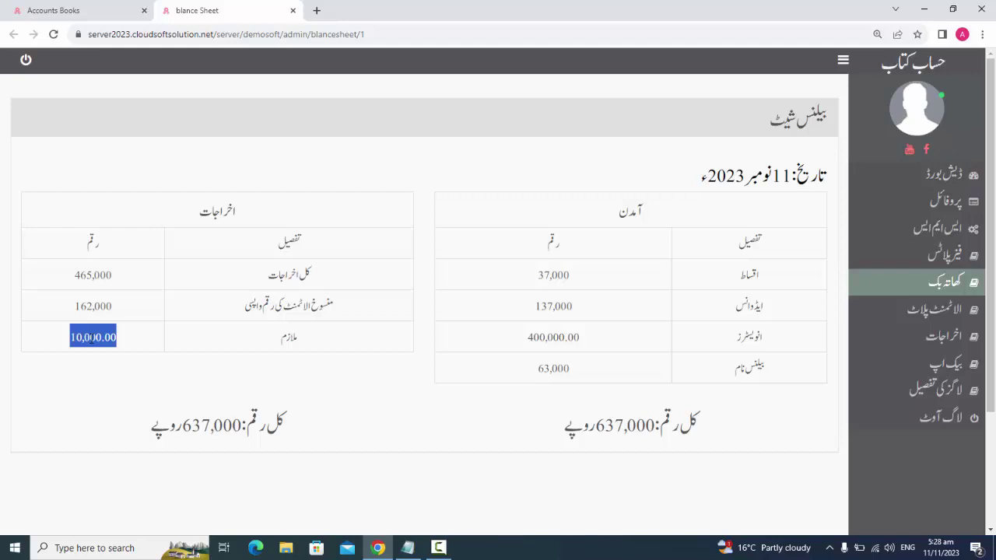
pyautogui.click(292, 10)
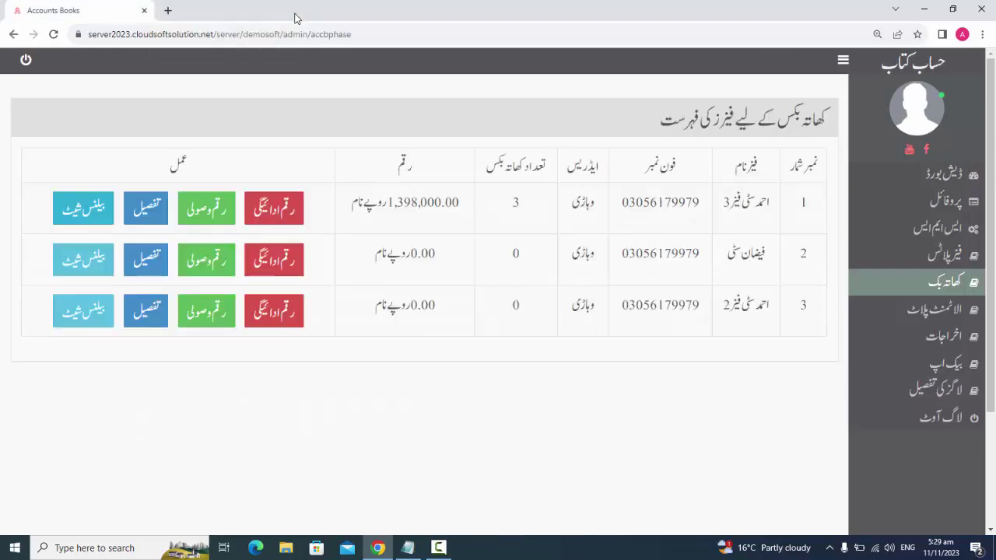
# Step: Open the first phase's account book details and go through the investors, buyers and employee book names
pyautogui.click(148, 218)
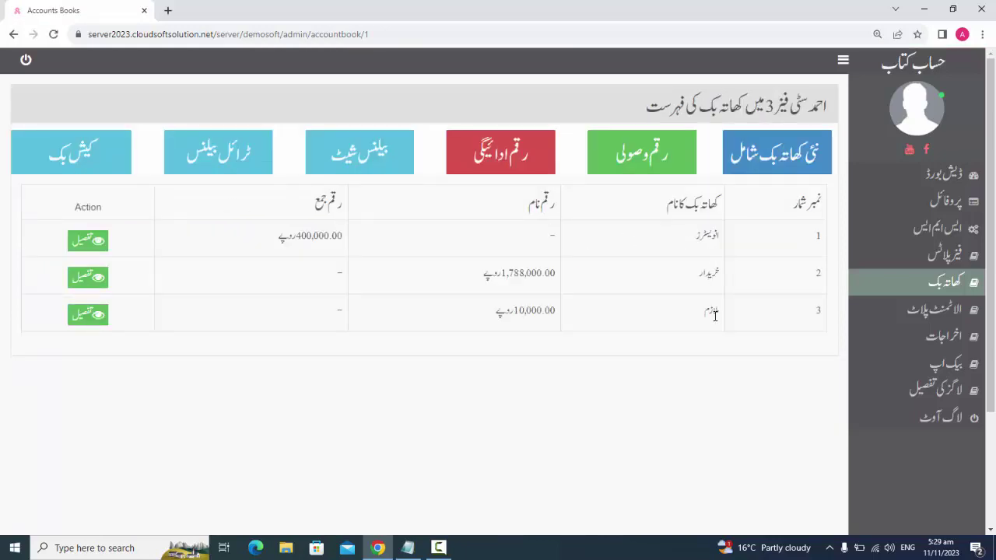
pyautogui.doubleClick(705, 236)
pyautogui.doubleClick(710, 271)
pyautogui.doubleClick(709, 311)
# Step: View the investors and buyers account books and the new account book form, returning to the phase's account book list
pyautogui.click(86, 246)
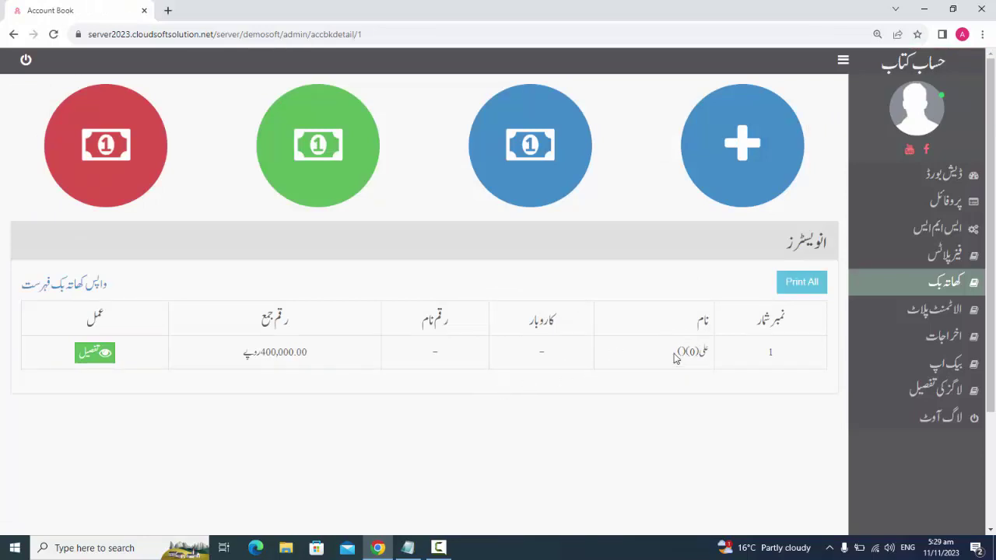
pyautogui.click(66, 282)
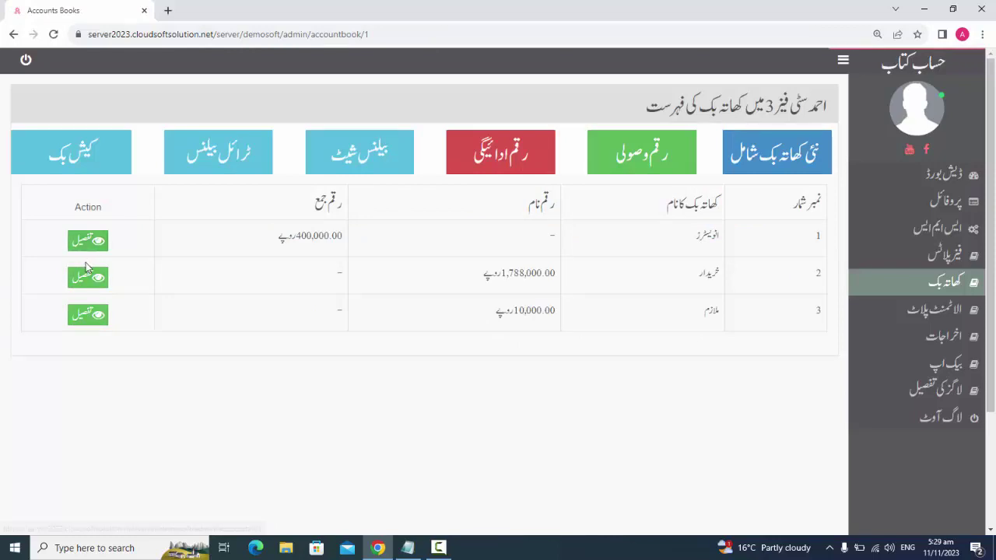
pyautogui.click(84, 276)
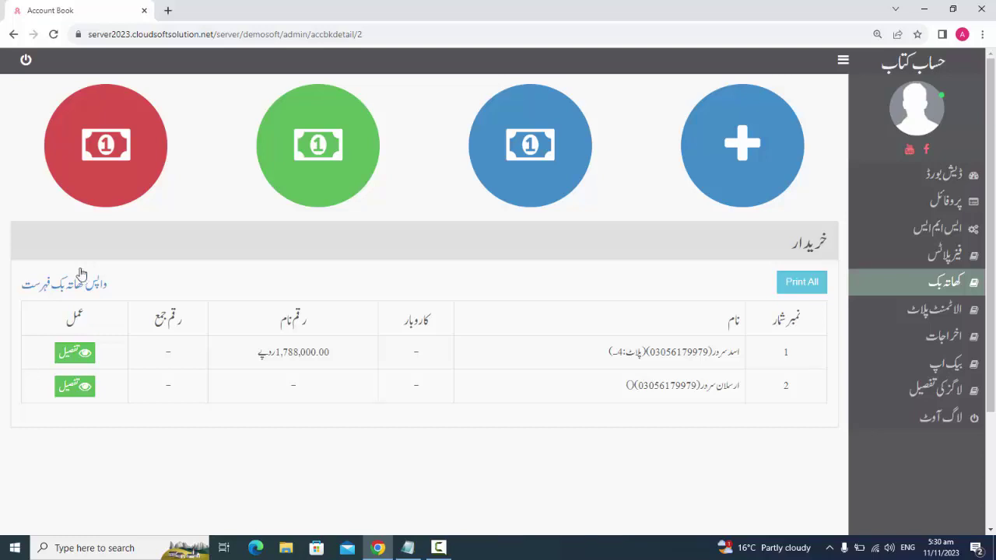
pyautogui.click(14, 34)
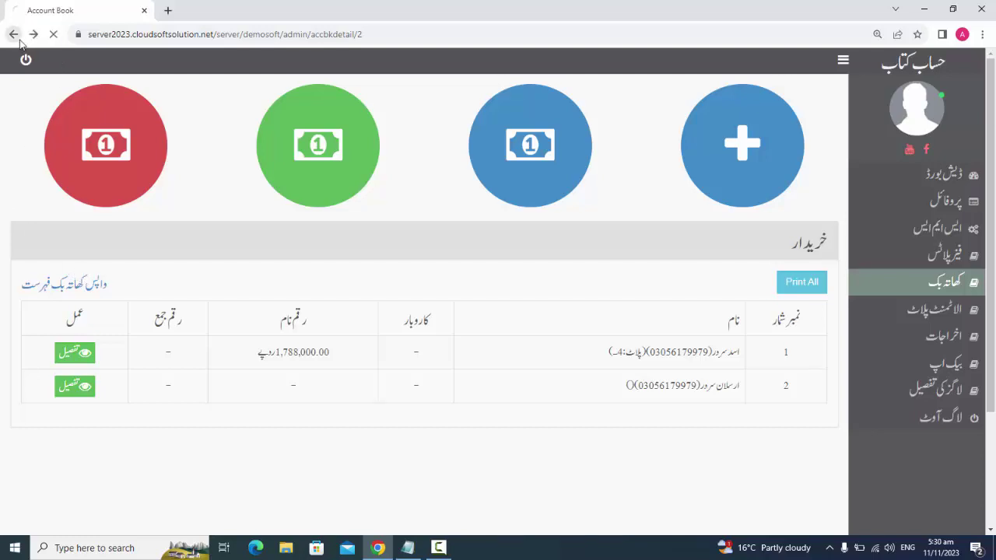
pyautogui.click(775, 170)
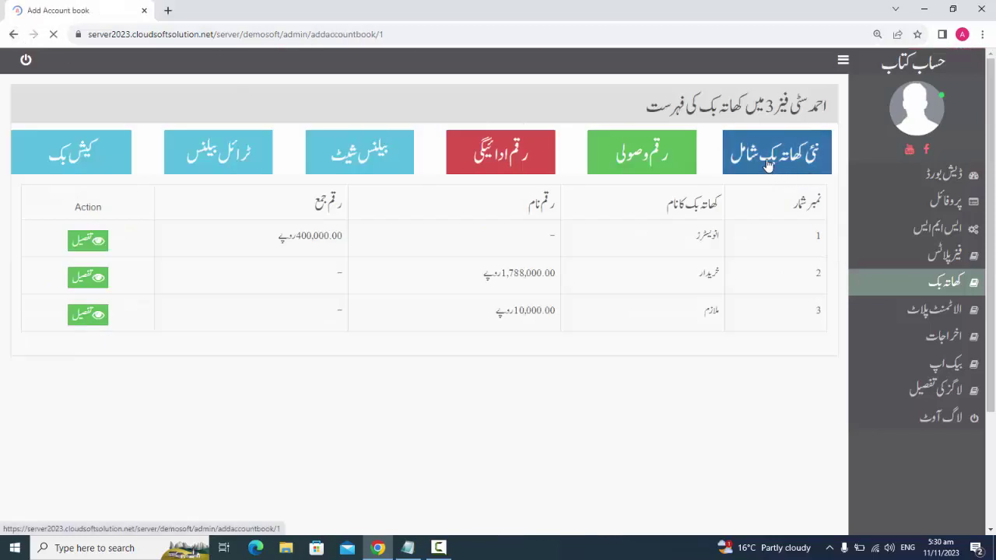
pyautogui.click(13, 34)
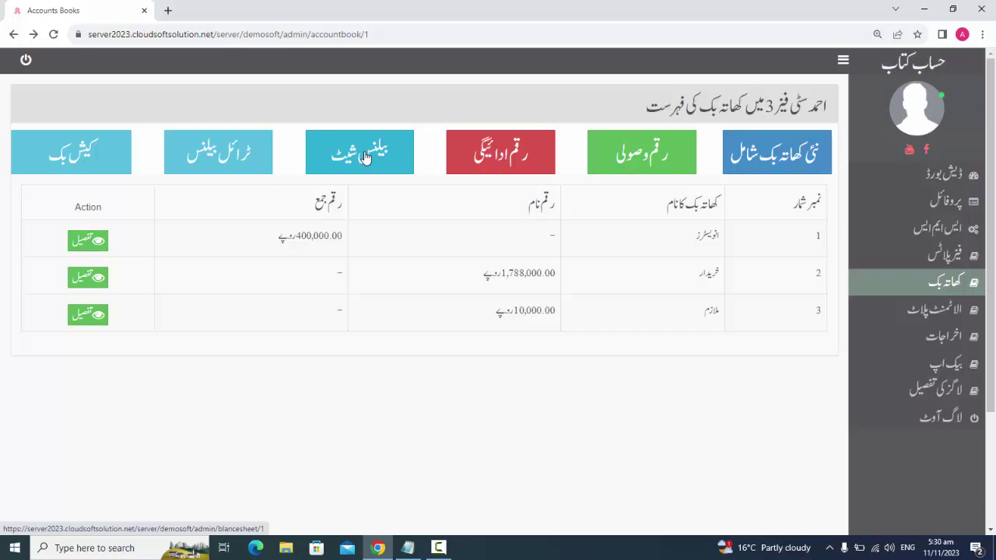
# Step: View the phase's trial balance, examine the investor, buyer and employee amounts, and return to the account book list
pyautogui.click(249, 152)
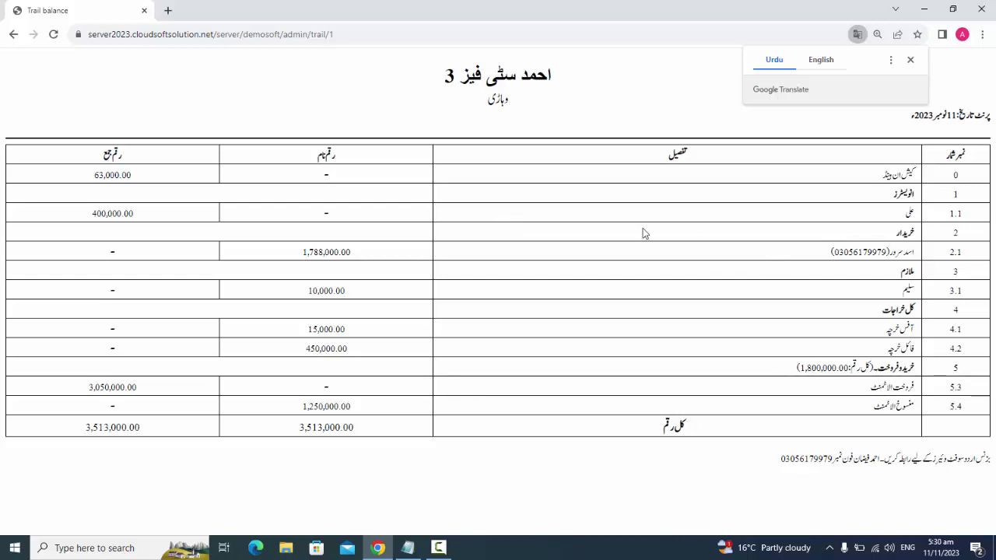
pyautogui.doubleClick(122, 214)
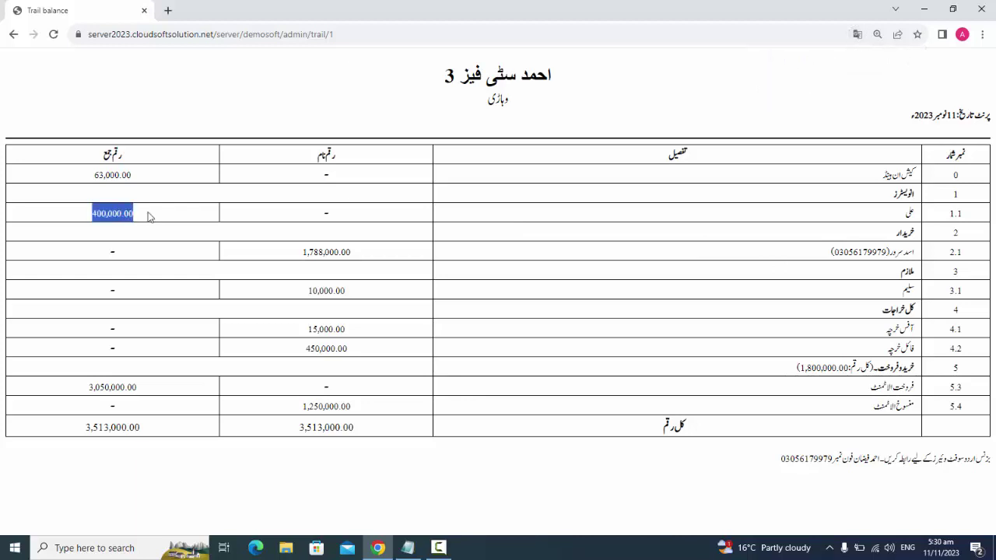
pyautogui.doubleClick(336, 253)
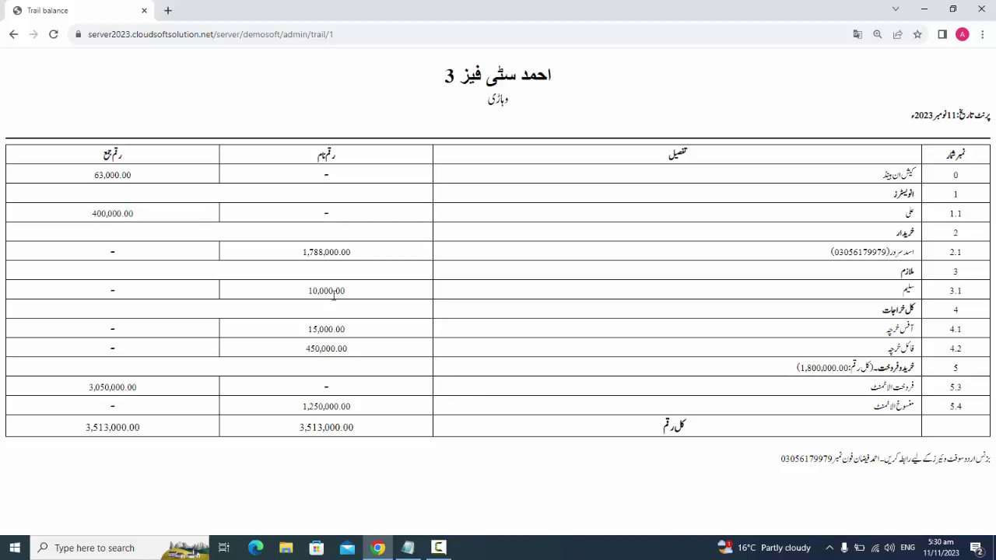
pyautogui.doubleClick(334, 292)
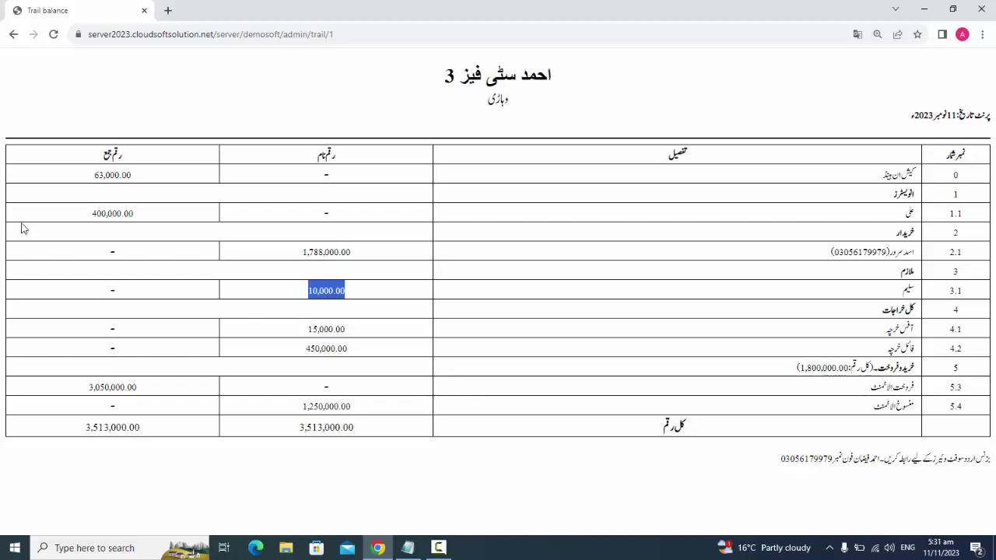
pyautogui.click(14, 36)
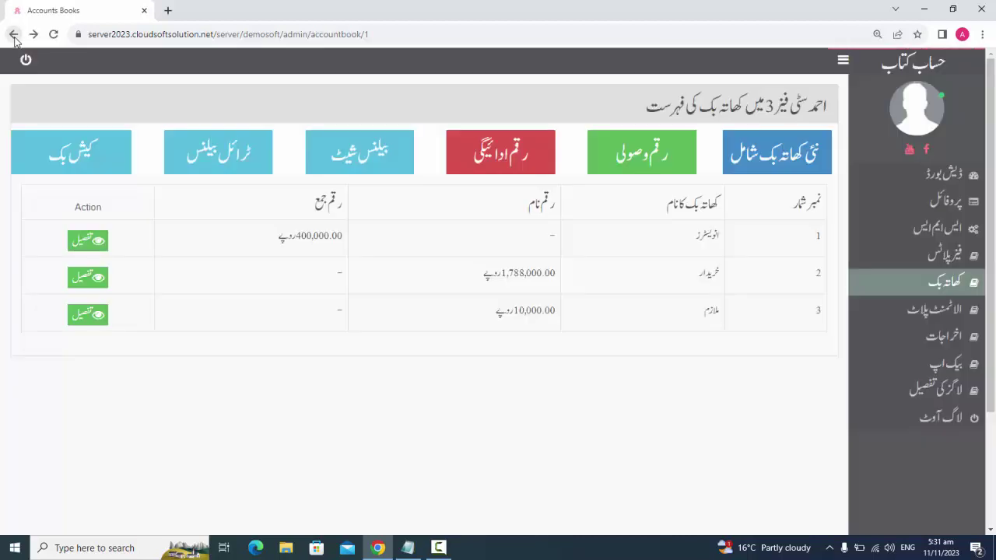
# Step: Open the phase's cash book for the date 10/10/2023
pyautogui.click(82, 153)
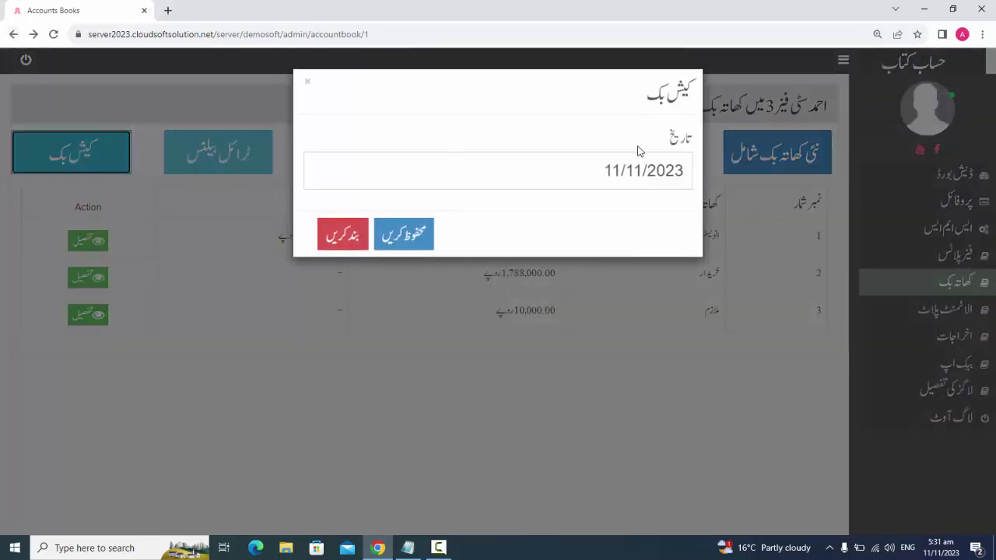
pyautogui.click(633, 170)
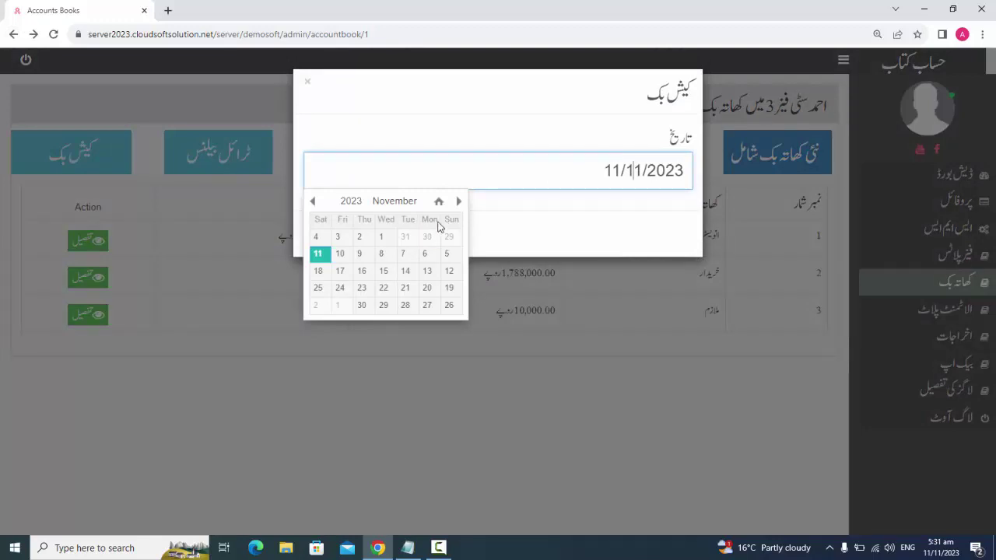
pyautogui.click(459, 202)
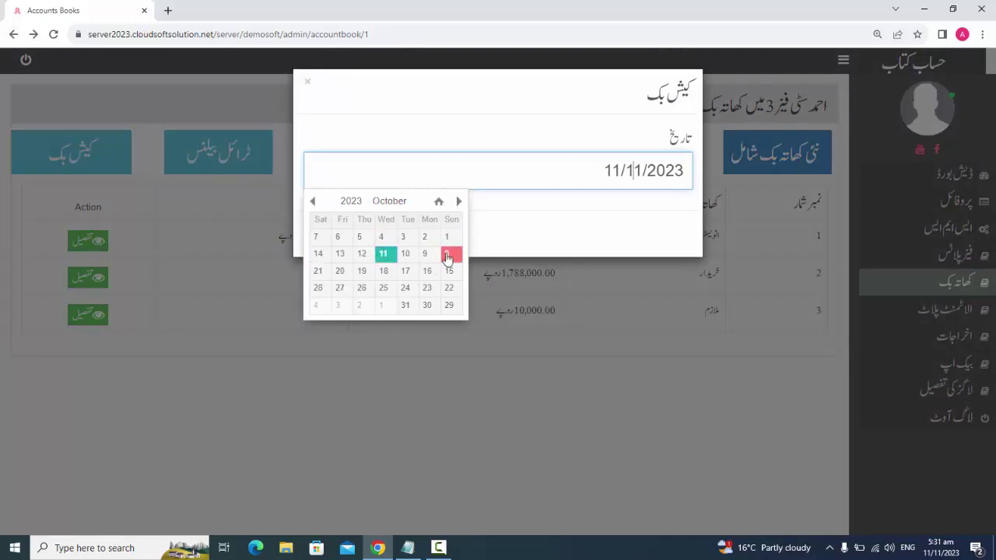
pyautogui.click(410, 258)
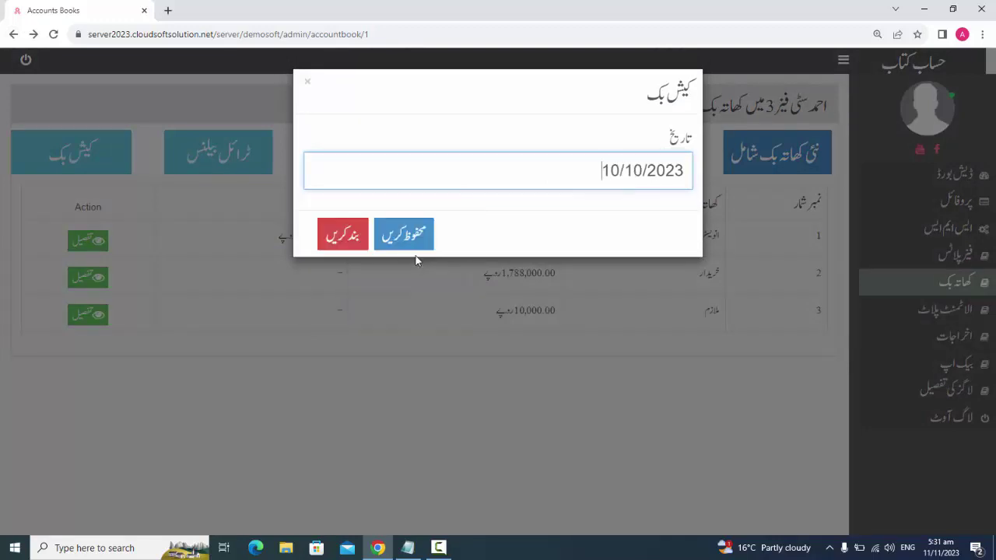
pyautogui.click(428, 232)
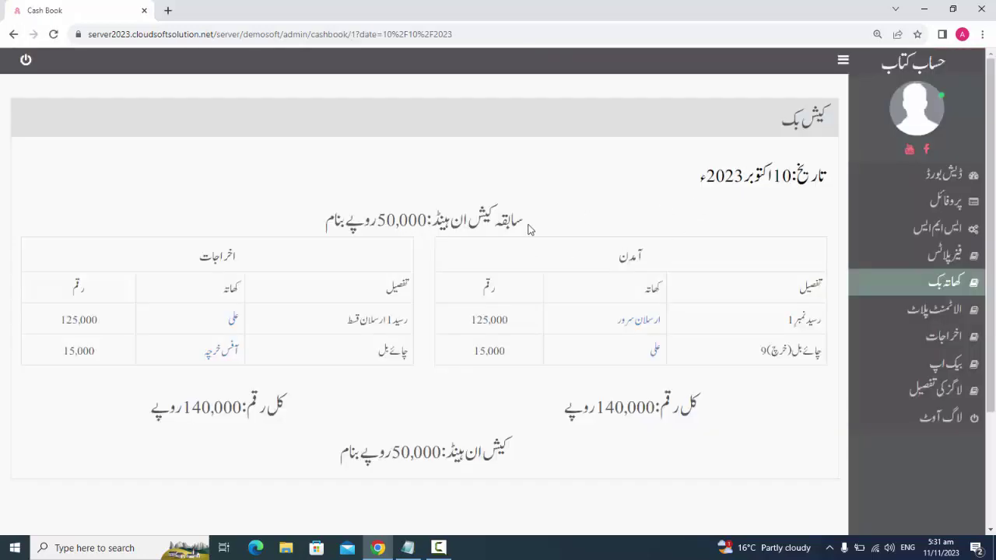
# Step: Examine the cash book's previous cash in hand, the income and expense entries, and the closing cash in hand
pyautogui.doubleClick(397, 223)
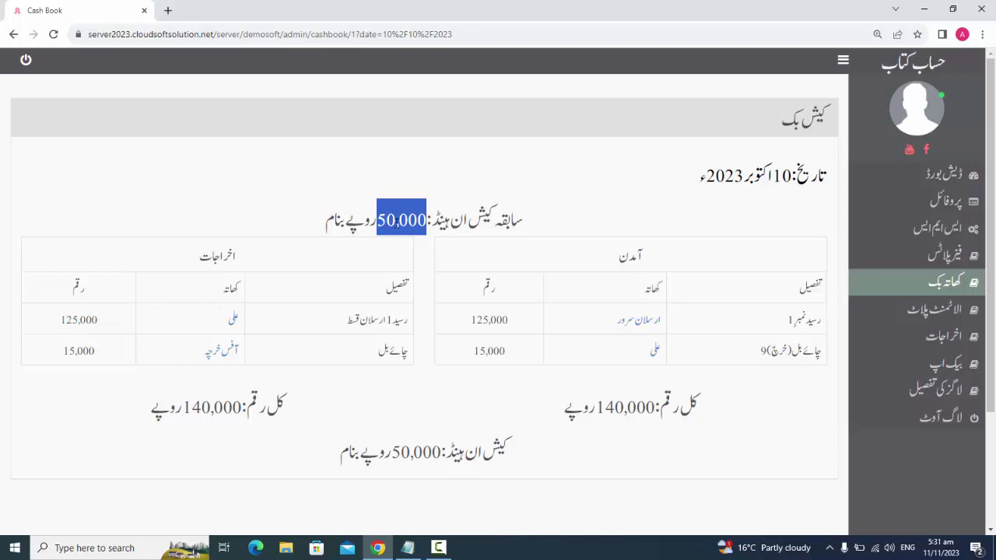
pyautogui.doubleClick(498, 325)
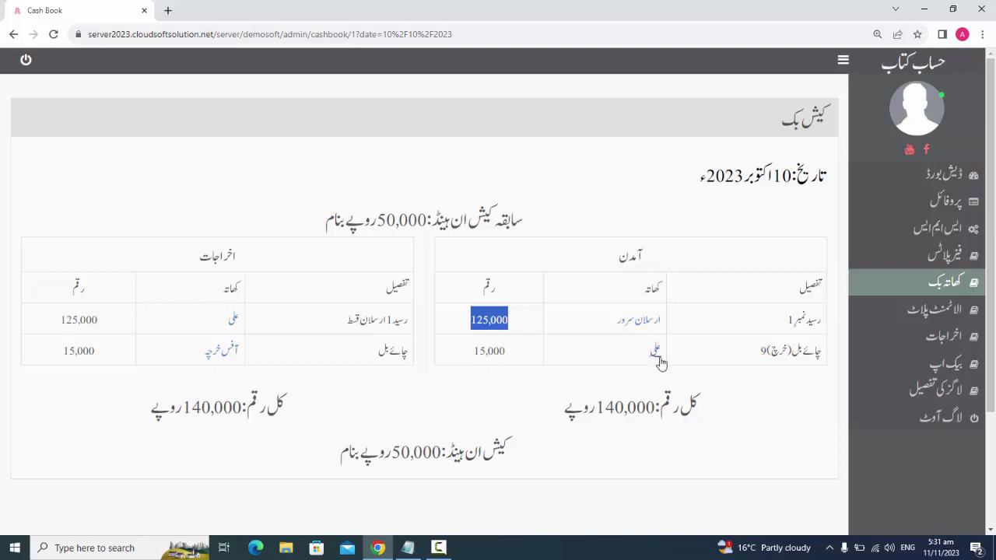
pyautogui.doubleClick(490, 353)
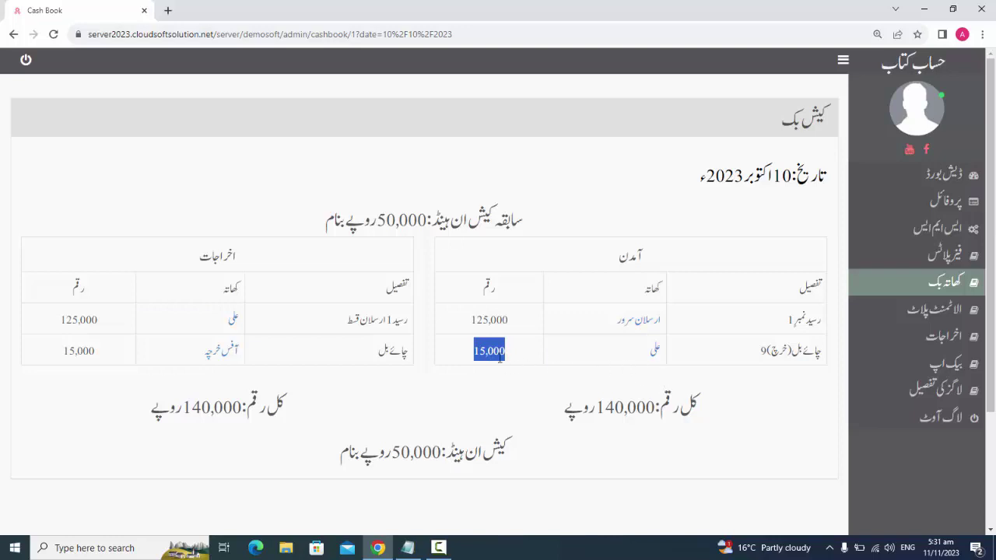
pyautogui.click(485, 320)
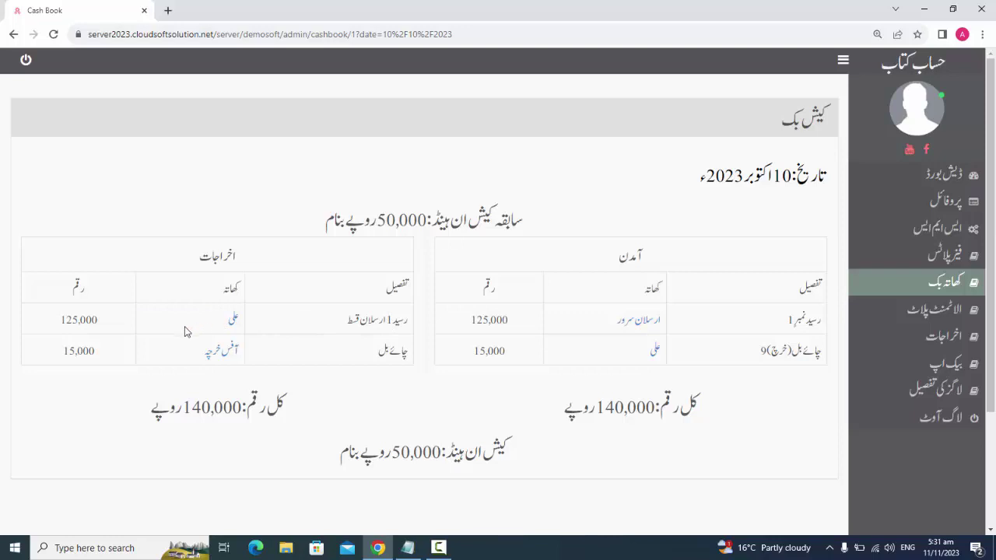
pyautogui.doubleClick(83, 320)
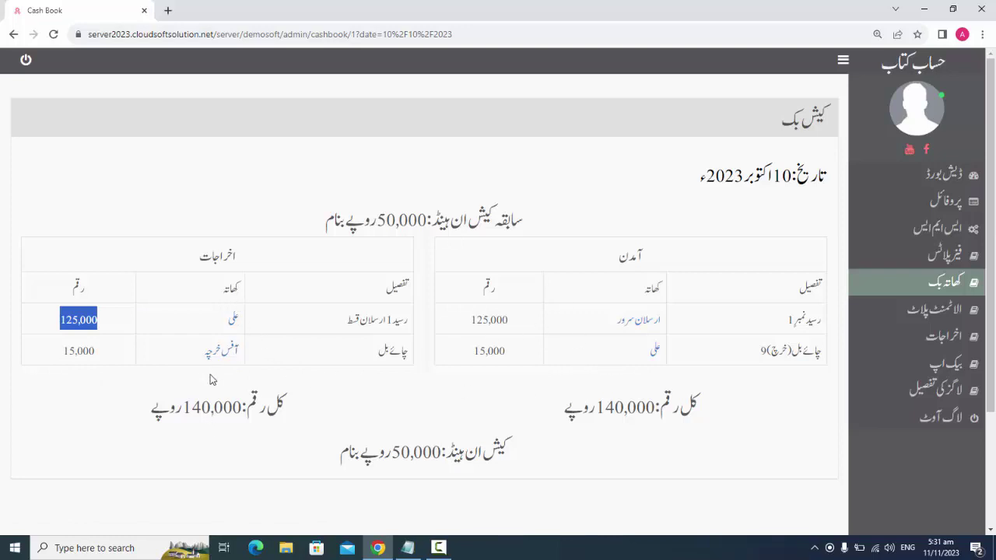
pyautogui.doubleClick(414, 460)
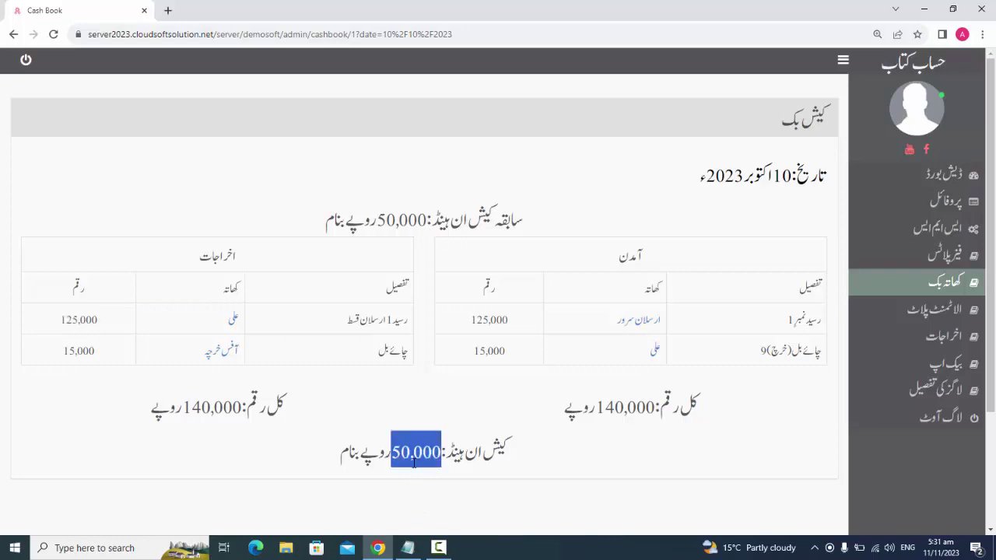
# Step: Change the cash book's date to 09/10/2023 and load that day's entries
pyautogui.click(737, 184)
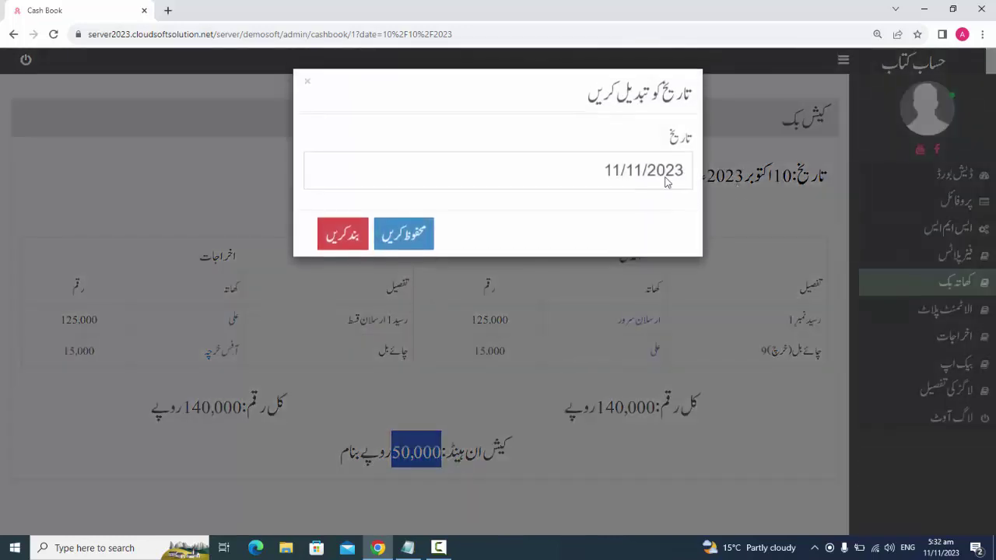
pyautogui.click(640, 157)
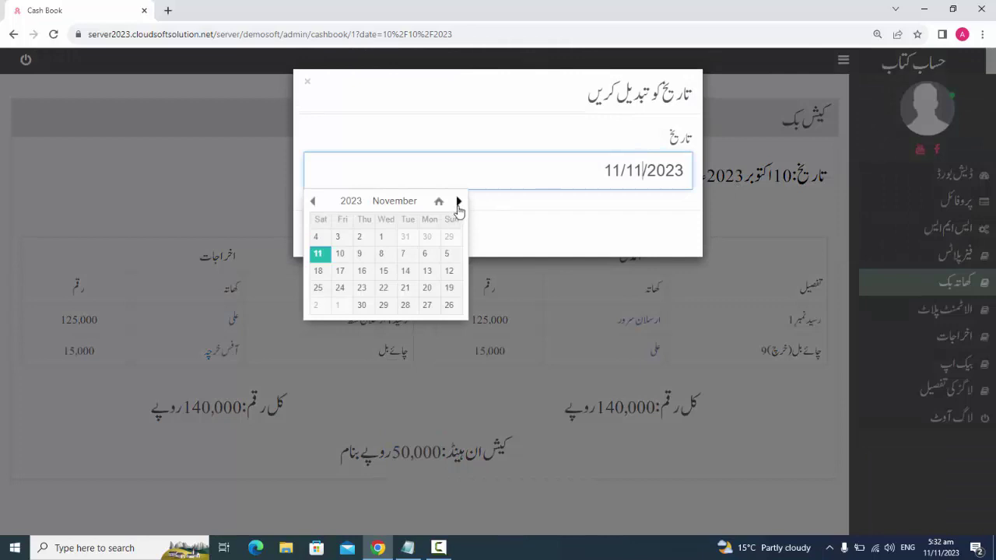
pyautogui.click(458, 202)
pyautogui.click(425, 253)
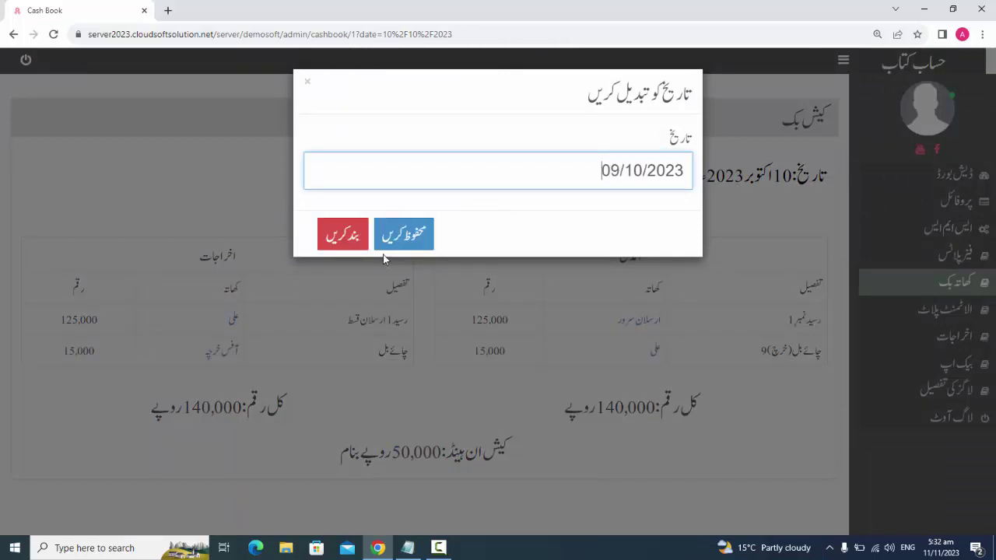
pyautogui.click(394, 246)
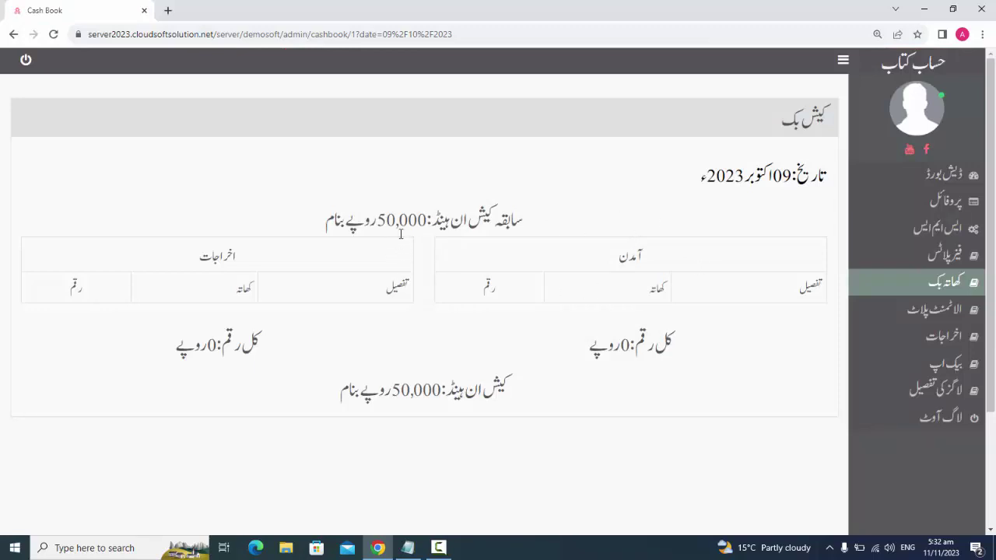
# Step: Switch the cash book to the date 08/10/2023
pyautogui.click(810, 179)
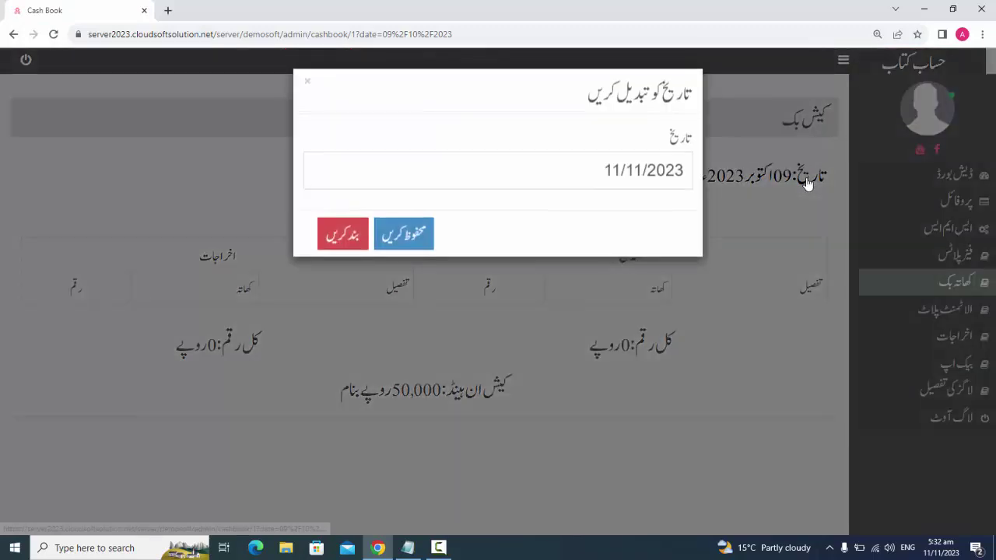
pyautogui.click(666, 169)
pyautogui.click(458, 202)
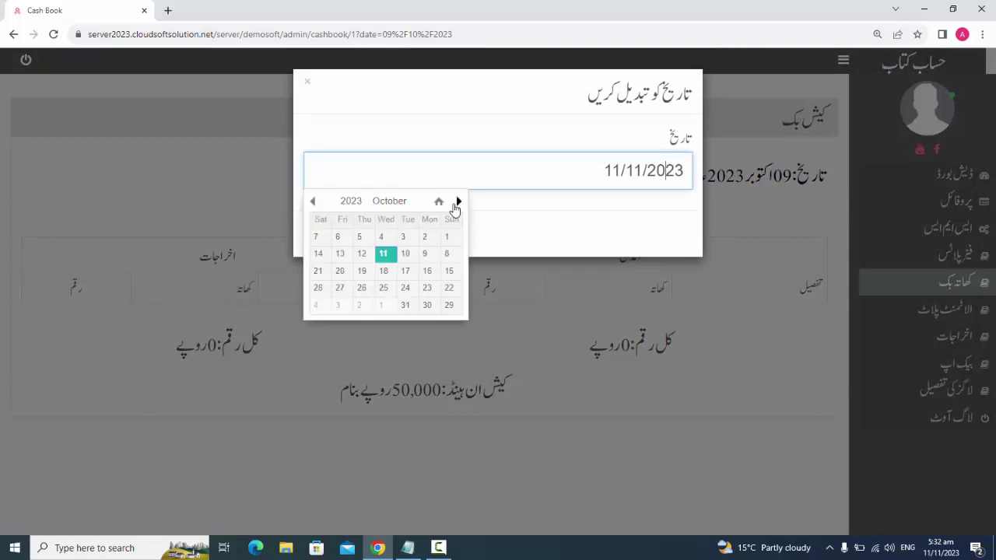
pyautogui.click(449, 253)
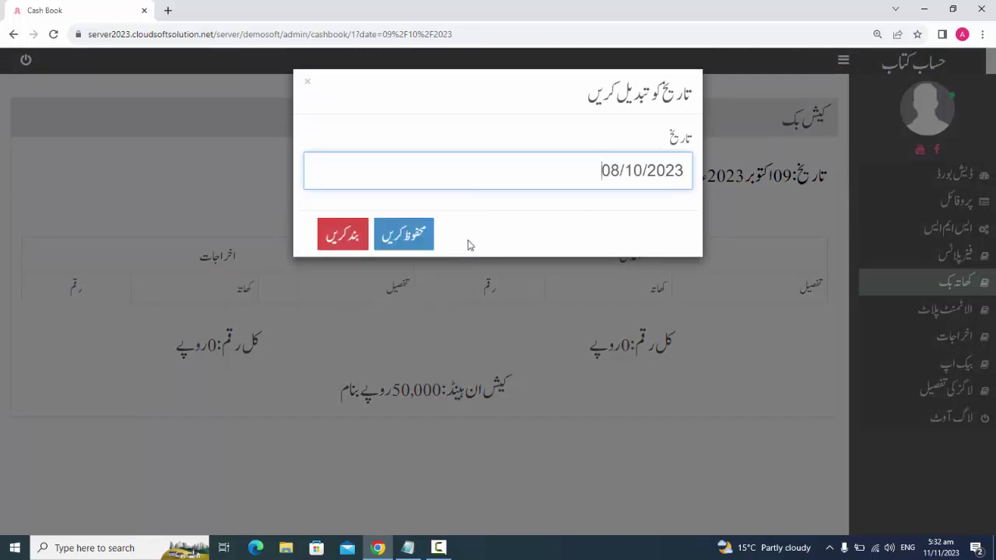
pyautogui.click(422, 235)
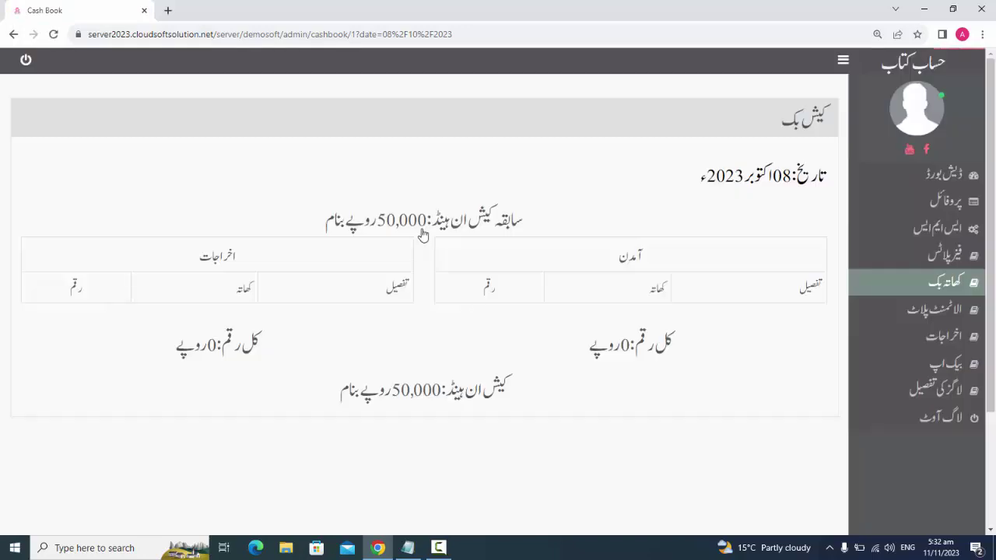
# Step: Show the cash book for 07/10/2023 and examine its previous cash in hand
pyautogui.click(806, 177)
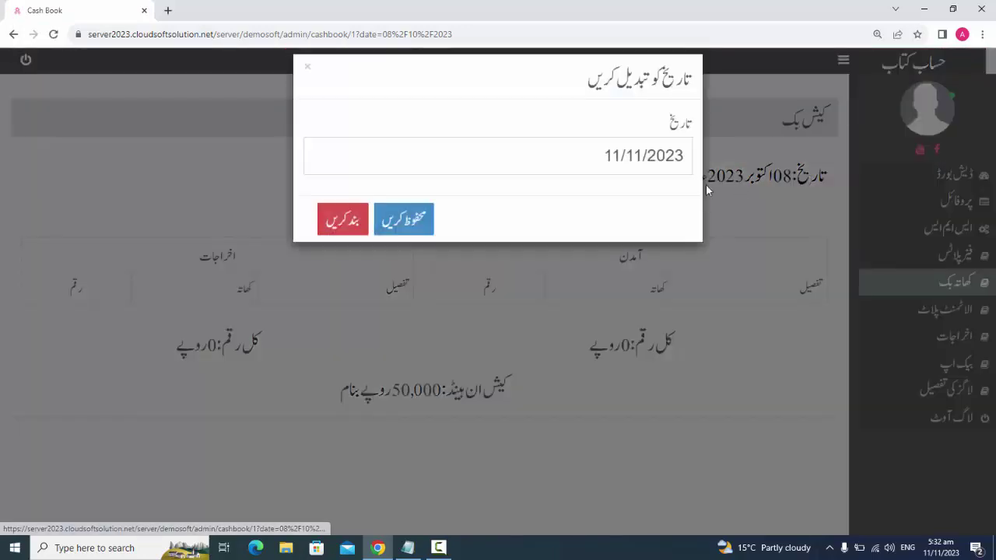
pyautogui.click(683, 171)
pyautogui.click(458, 203)
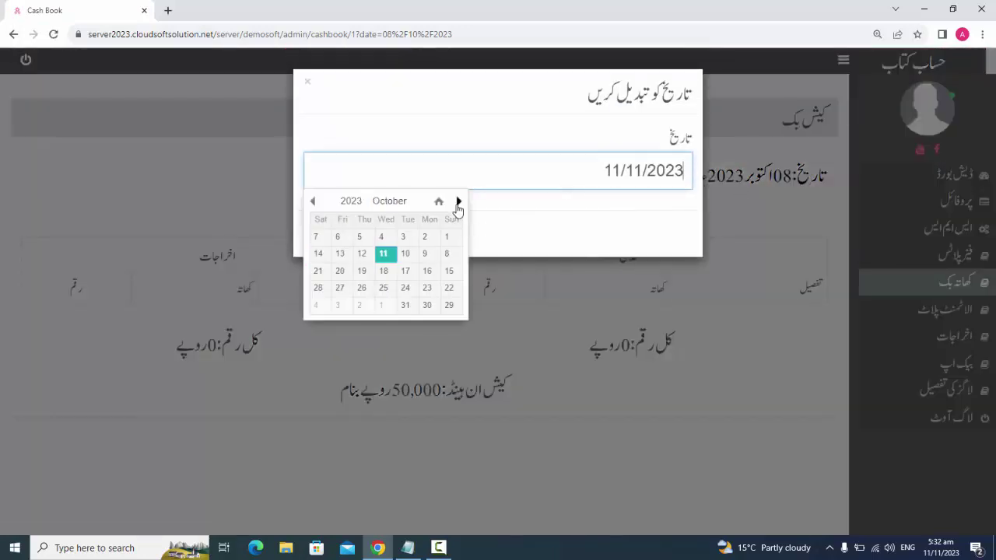
pyautogui.click(320, 238)
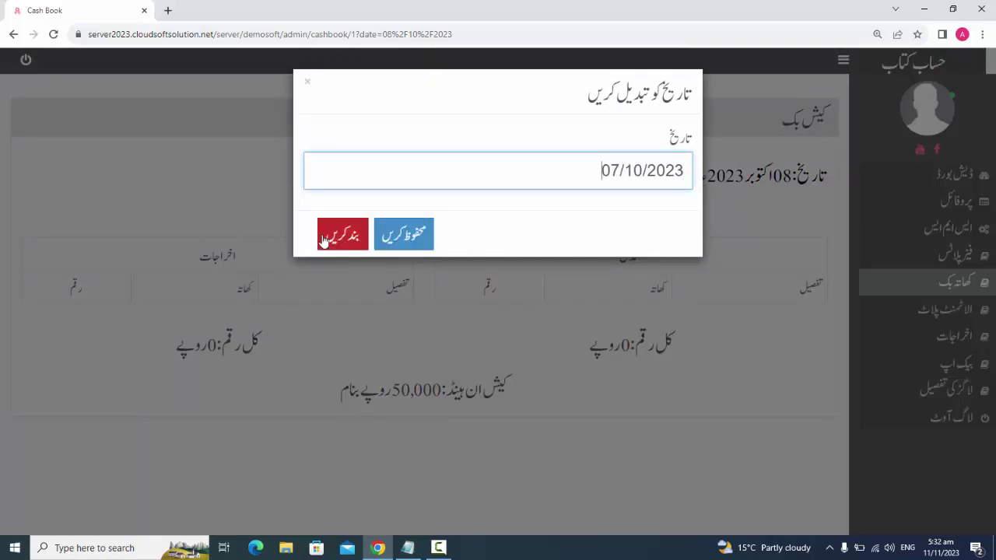
pyautogui.click(404, 235)
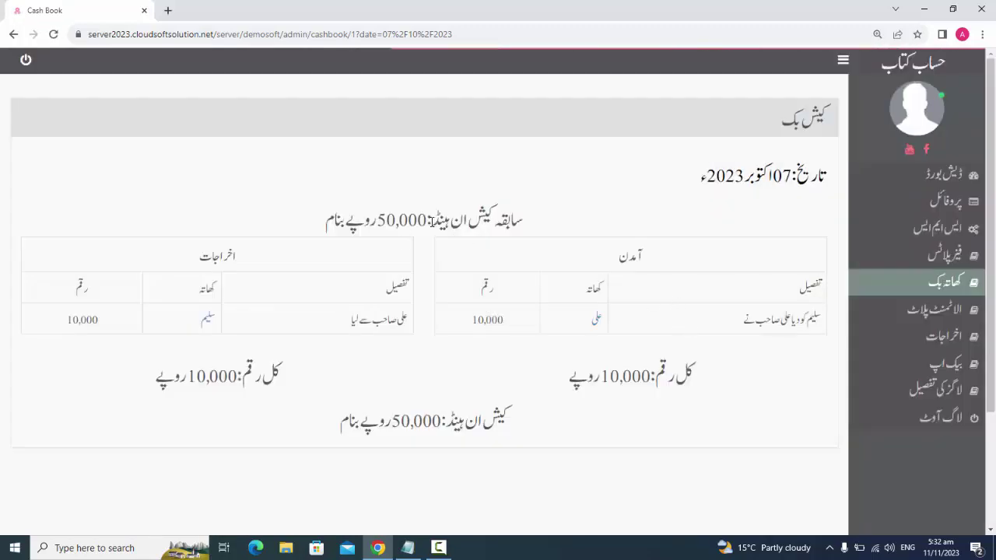
pyautogui.doubleClick(415, 220)
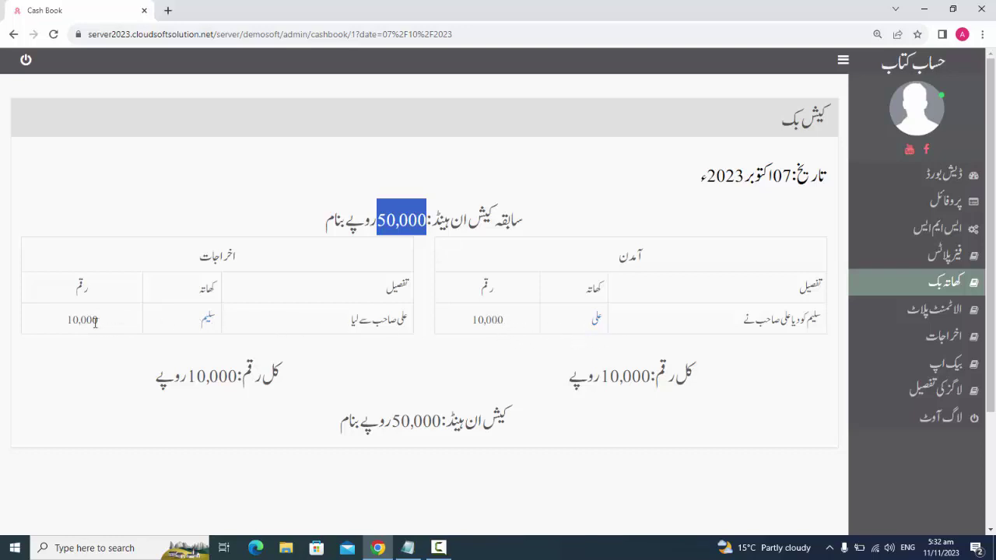
# Step: Change the cash book's date to 05/10/2023
pyautogui.click(797, 184)
pyautogui.click(538, 178)
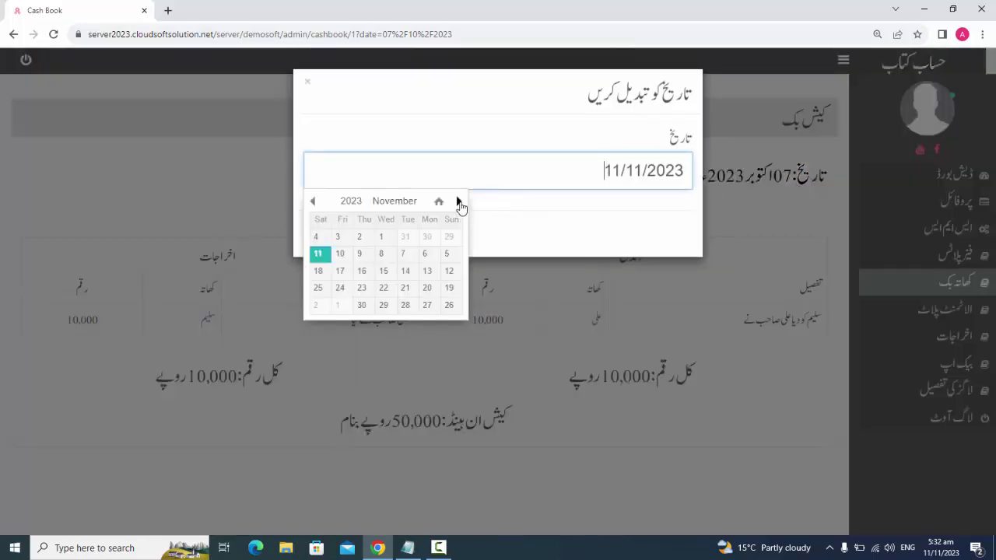
pyautogui.click(459, 202)
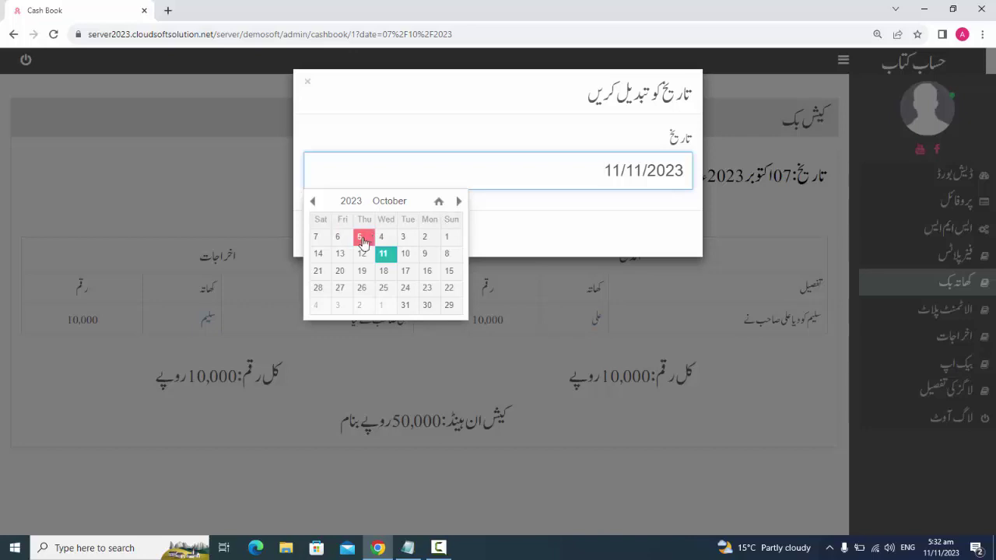
pyautogui.click(359, 236)
pyautogui.click(381, 238)
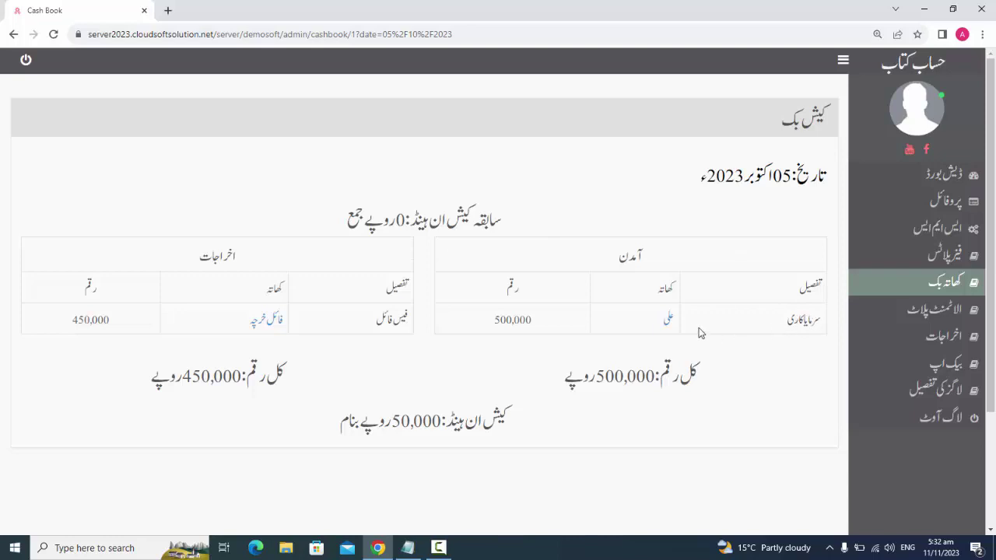
# Step: Examine the day's investment income amount, the file fee expense amount and the closing cash in hand
pyautogui.doubleClick(528, 320)
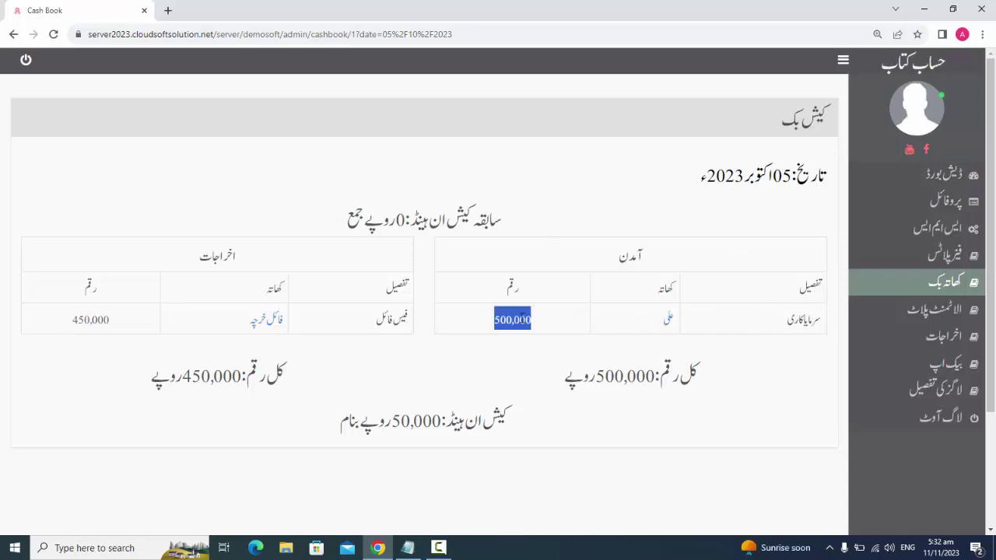
pyautogui.doubleClick(108, 320)
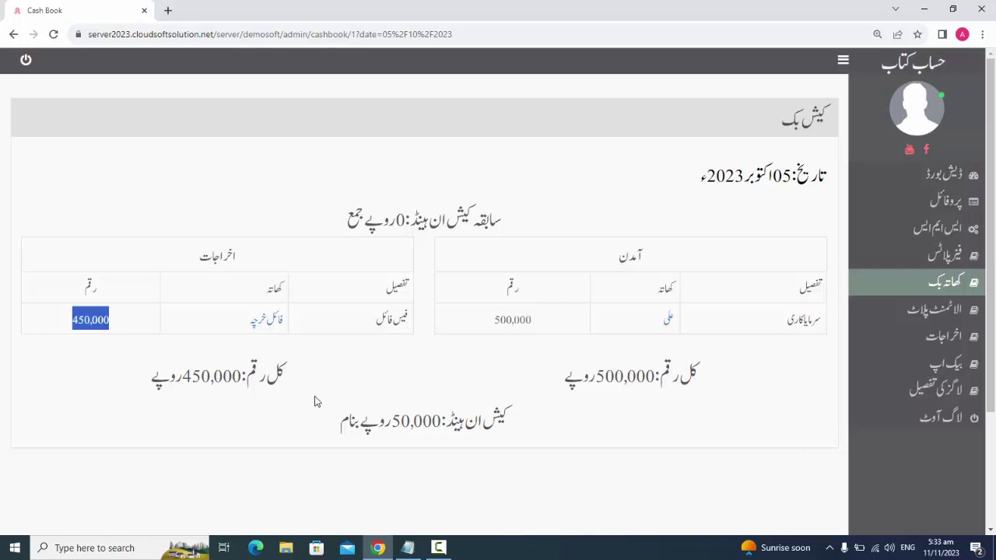
pyautogui.doubleClick(435, 421)
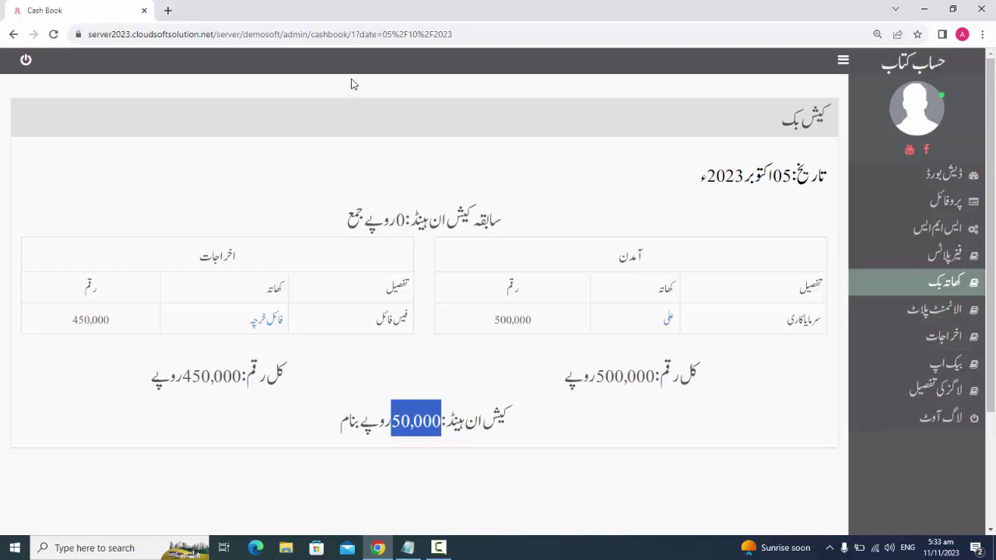
# Step: View the printable version of this cash book by changing cashbook to cashbookprint in the page address, and return to the cash book
pyautogui.click(349, 34)
pyautogui.click(349, 34)
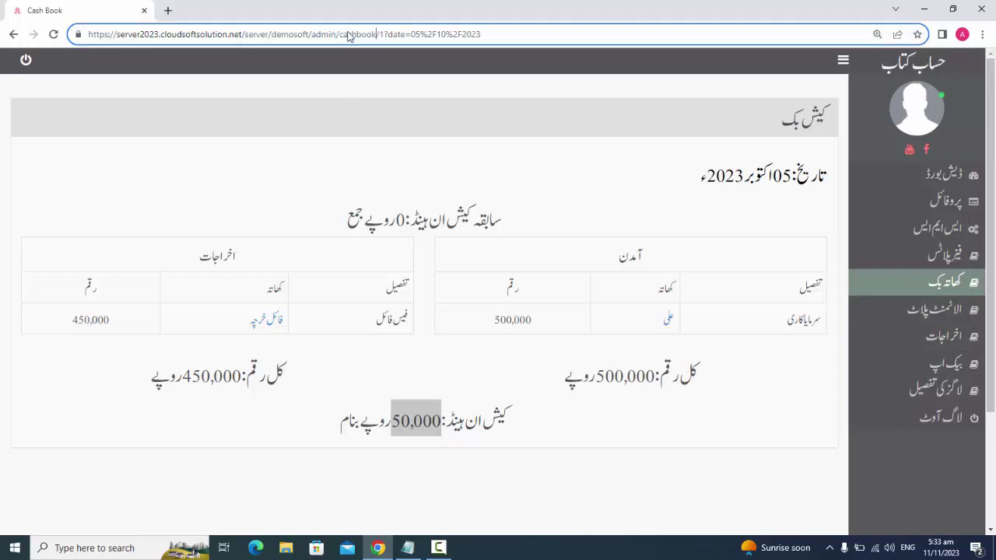
pyautogui.write('pr')
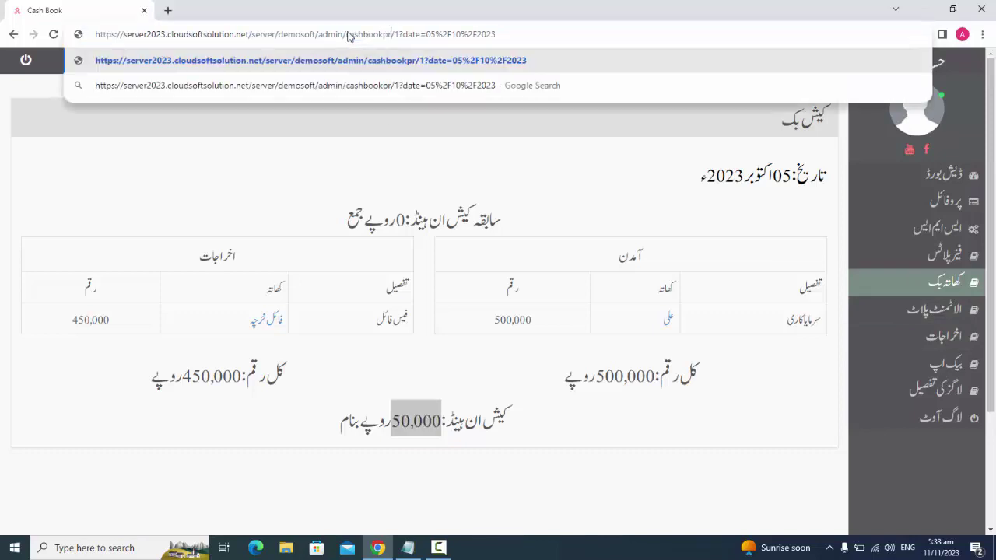
pyautogui.write('int')
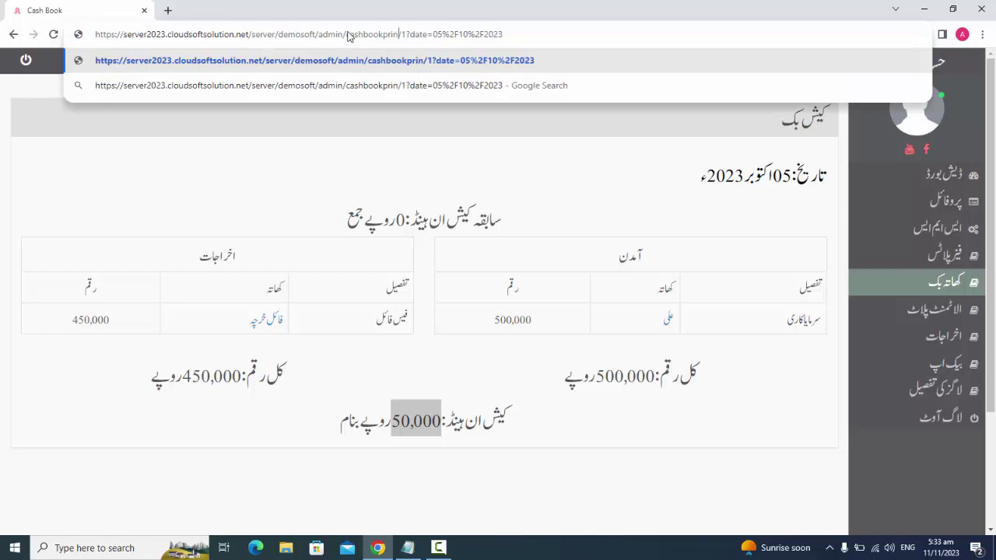
pyautogui.press('Return')
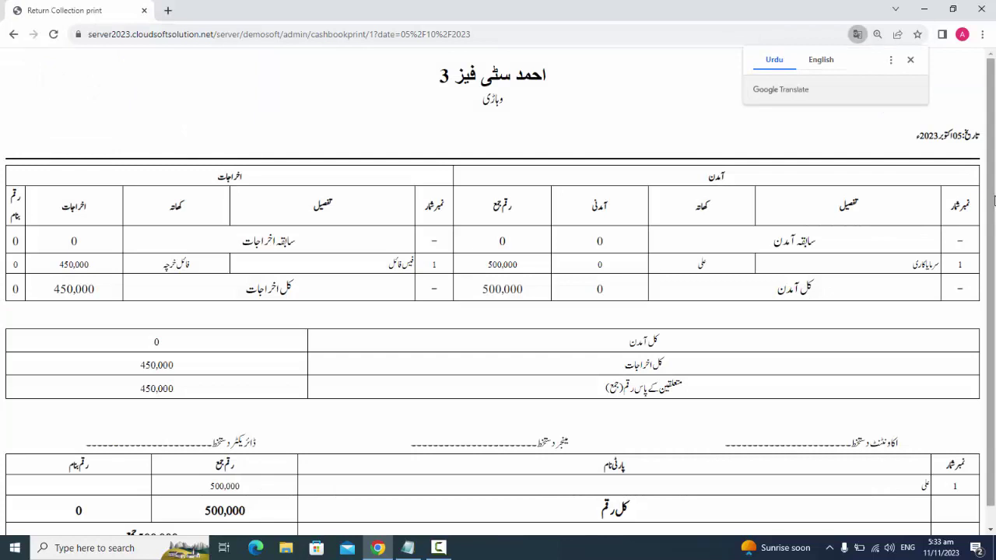
pyautogui.scroll(-1, 994, 200)
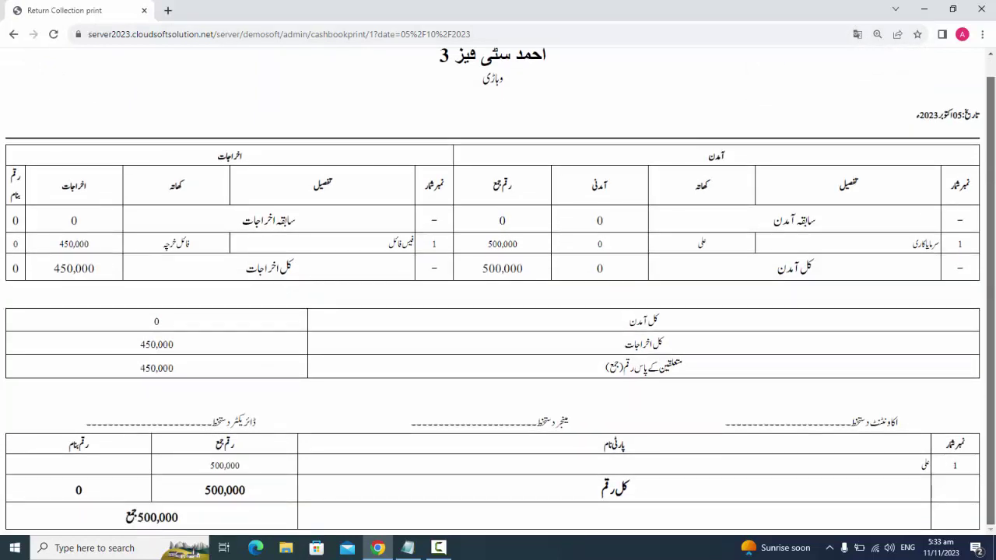
pyautogui.scroll(1, 192, 73)
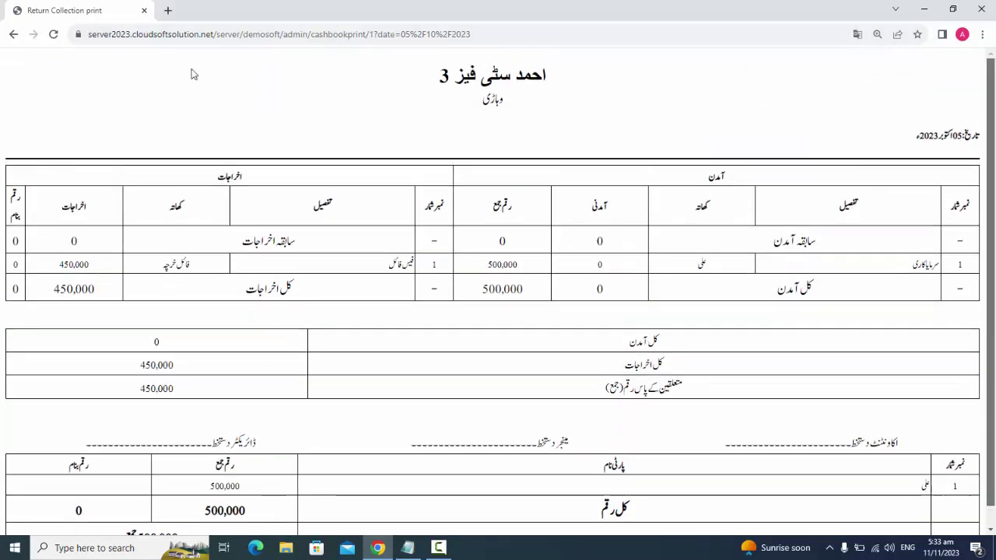
pyautogui.click(12, 34)
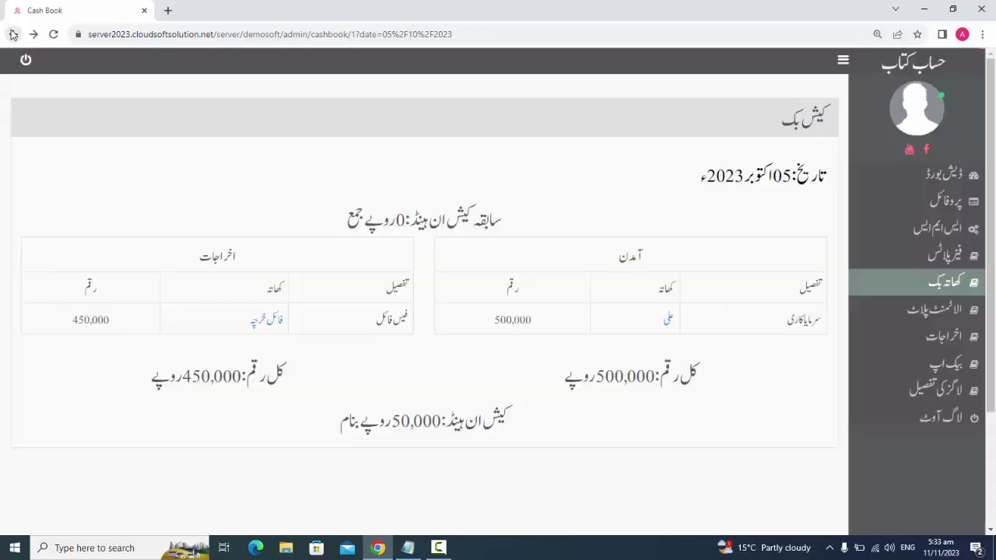
# Step: Open an account holder's profile from the first phase's account books and examine its outstanding, credit and debit amounts
pyautogui.click(949, 287)
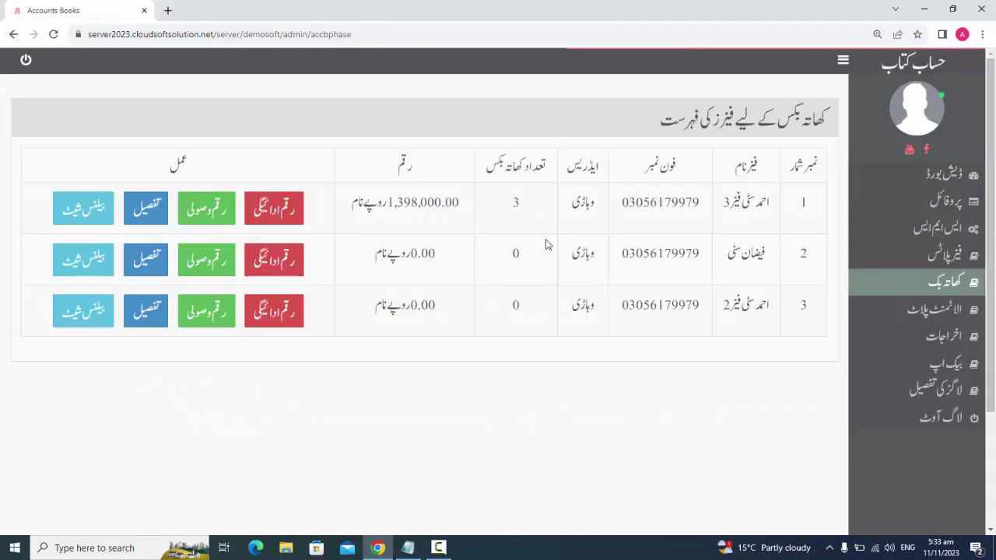
pyautogui.click(136, 221)
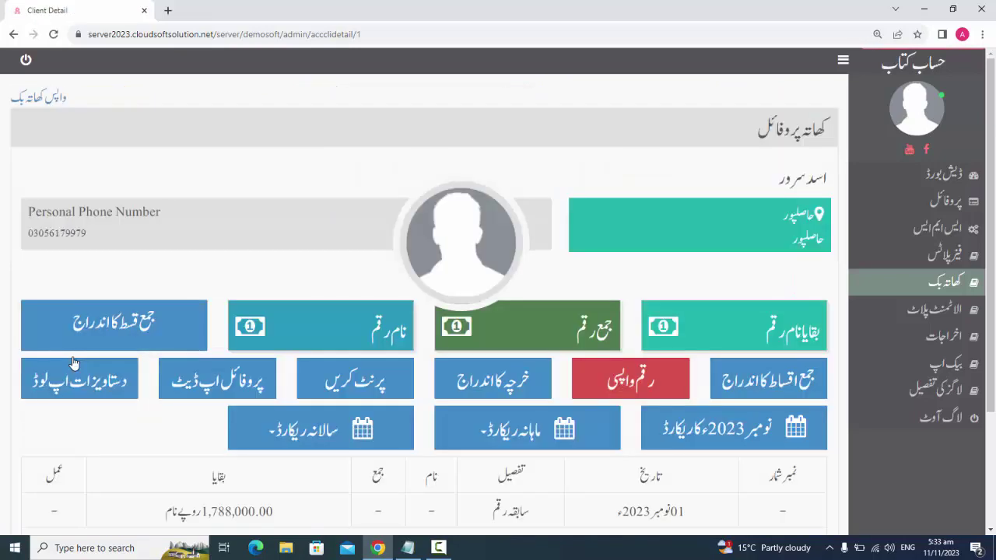
pyautogui.moveTo(755, 330)
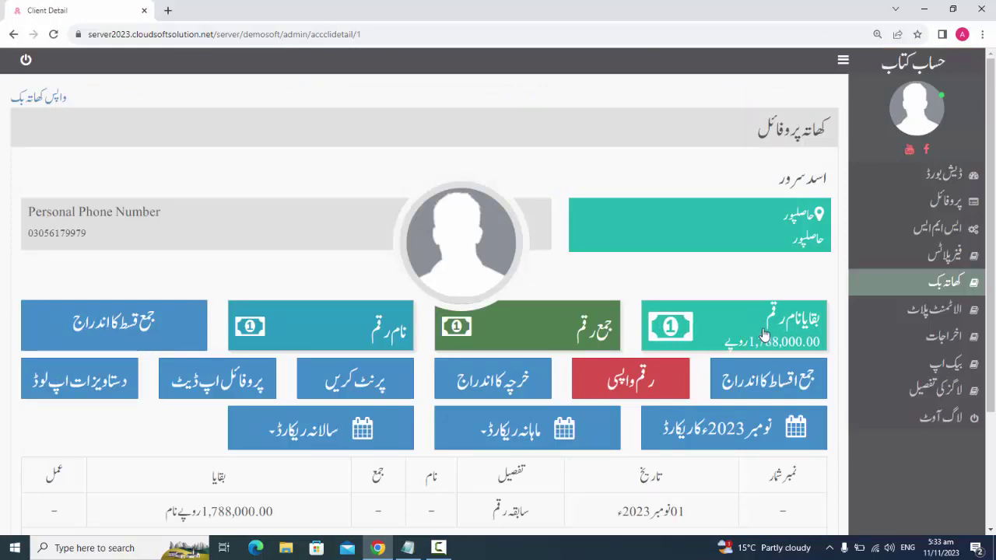
pyautogui.moveTo(568, 321)
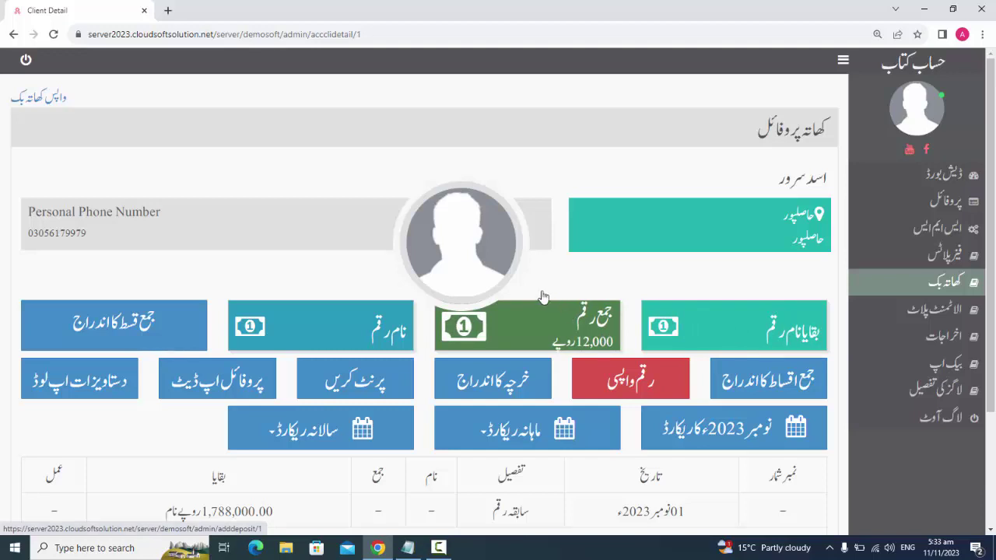
pyautogui.moveTo(329, 321)
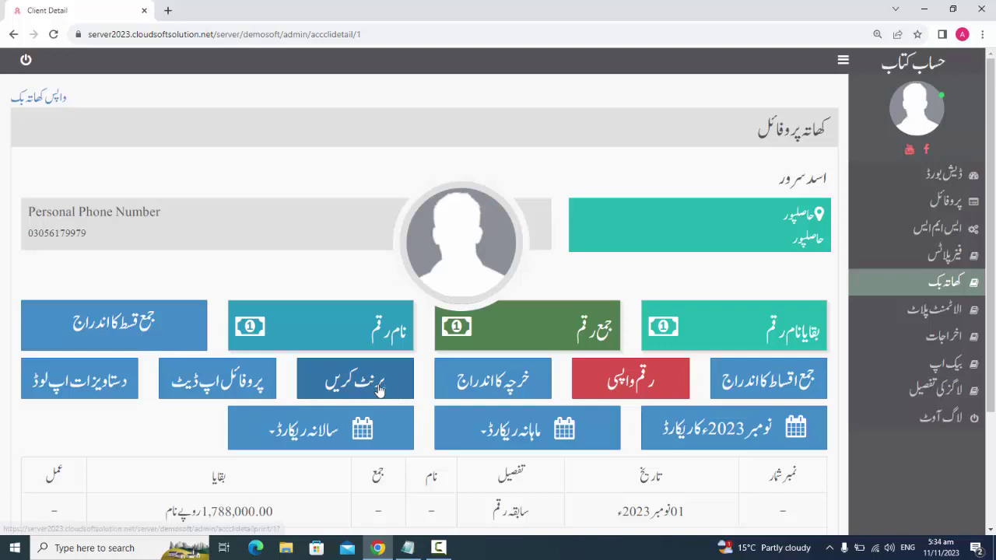
# Step: View the account's November 2023 record and its printable transaction statement in a new tab, closing that tab to return to the profile
pyautogui.scroll(-2, 379, 389)
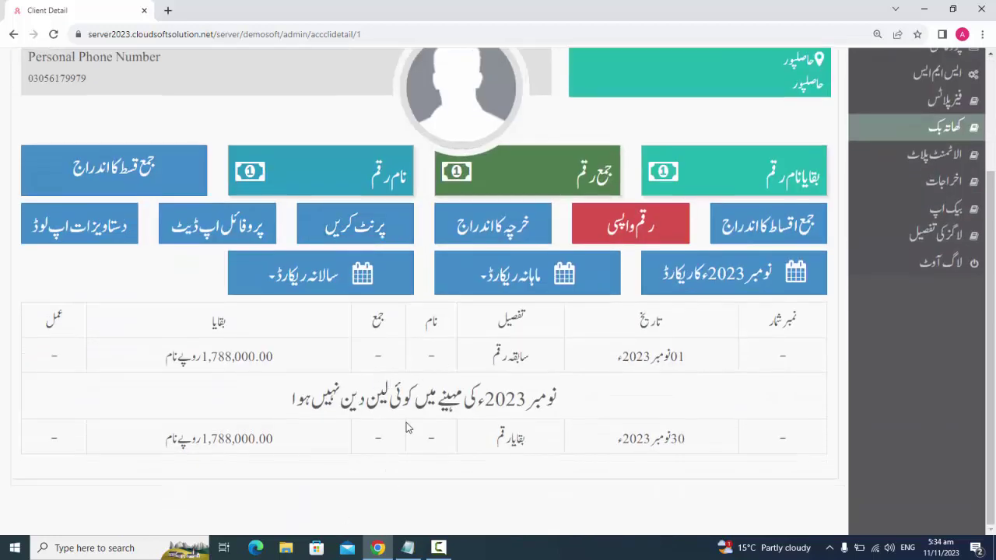
pyautogui.rightClick(376, 232)
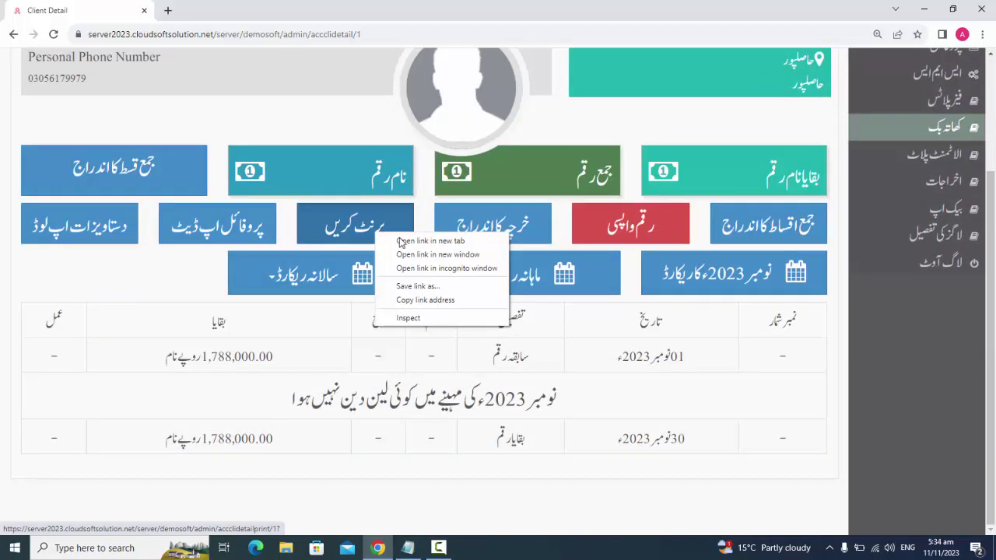
pyautogui.click(401, 241)
pyautogui.click(248, 8)
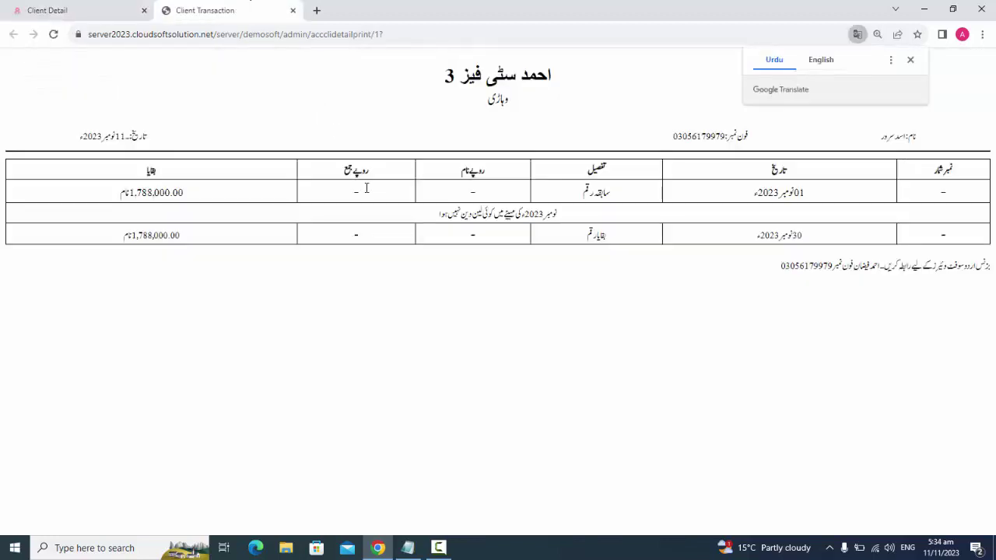
pyautogui.click(293, 10)
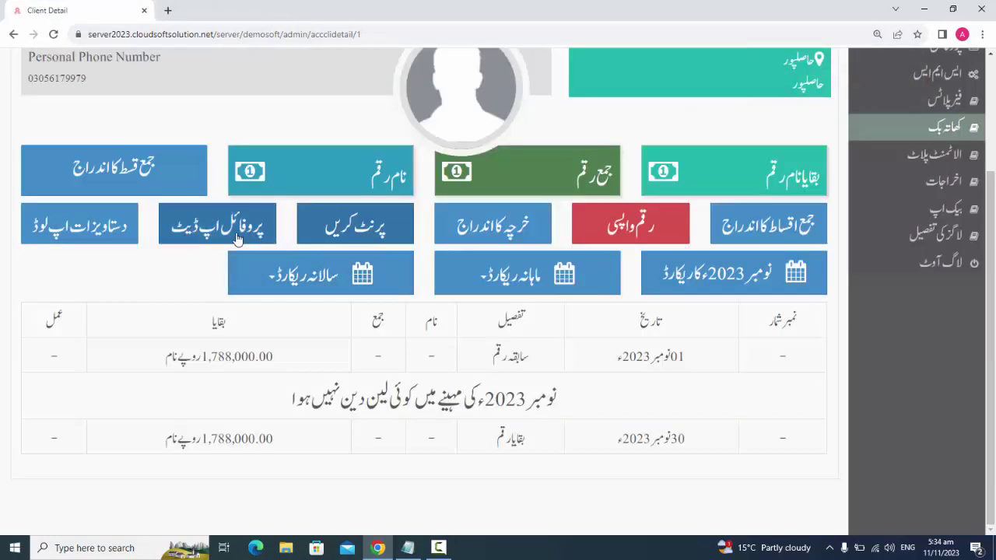
# Step: View the account's yearly record for 2023 and its printable transaction statement in a new tab, closing that tab to return to the profile
pyautogui.click(382, 289)
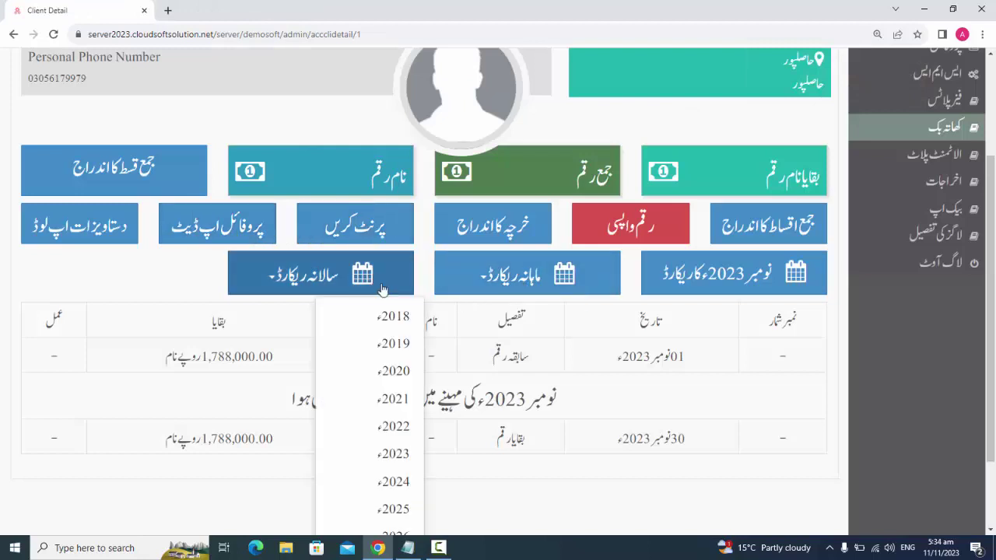
pyautogui.click(405, 454)
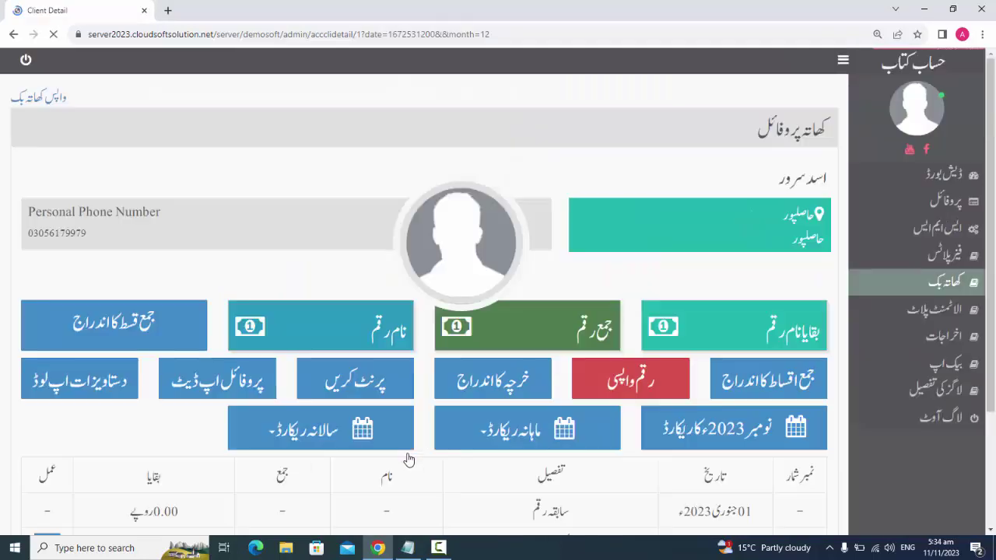
pyautogui.scroll(-2, 408, 459)
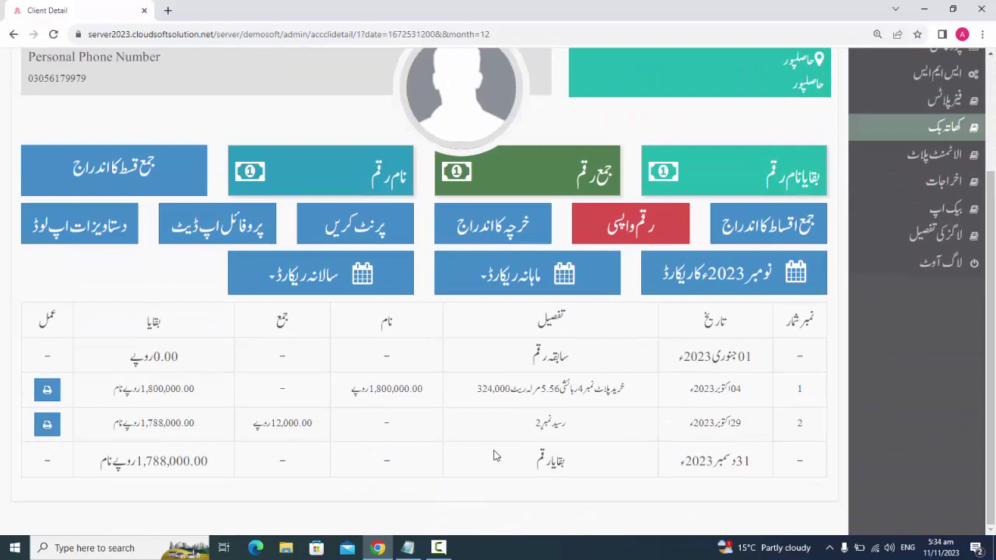
pyautogui.rightClick(400, 223)
pyautogui.click(423, 235)
pyautogui.click(294, 11)
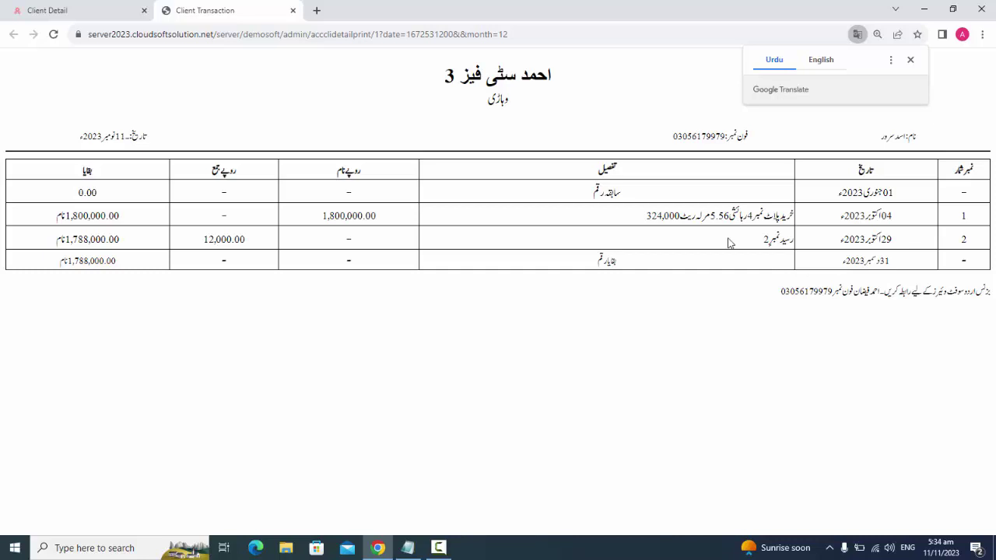
pyautogui.click(293, 10)
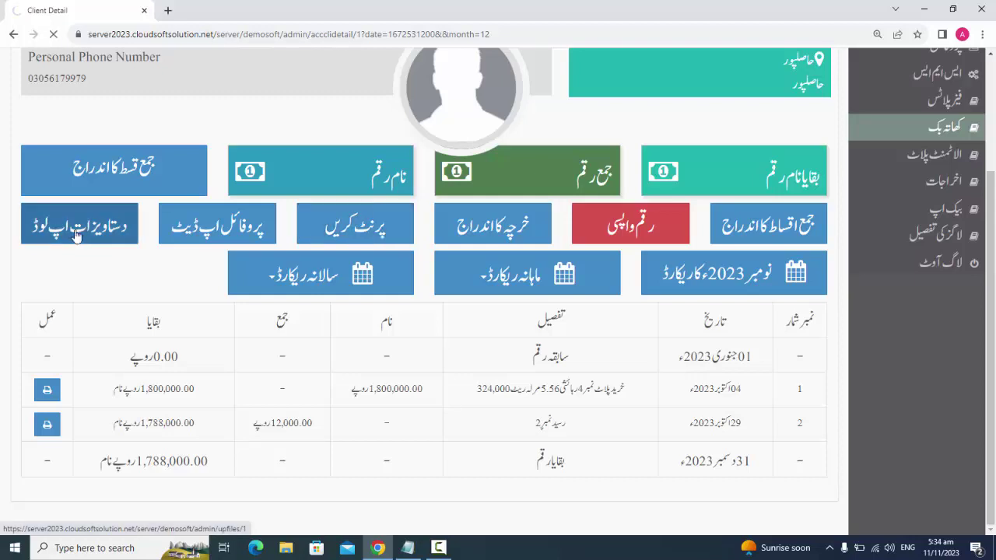
# Step: Open the account's document upload form and enter cnic as the document name and dsf as the description
pyautogui.click(91, 245)
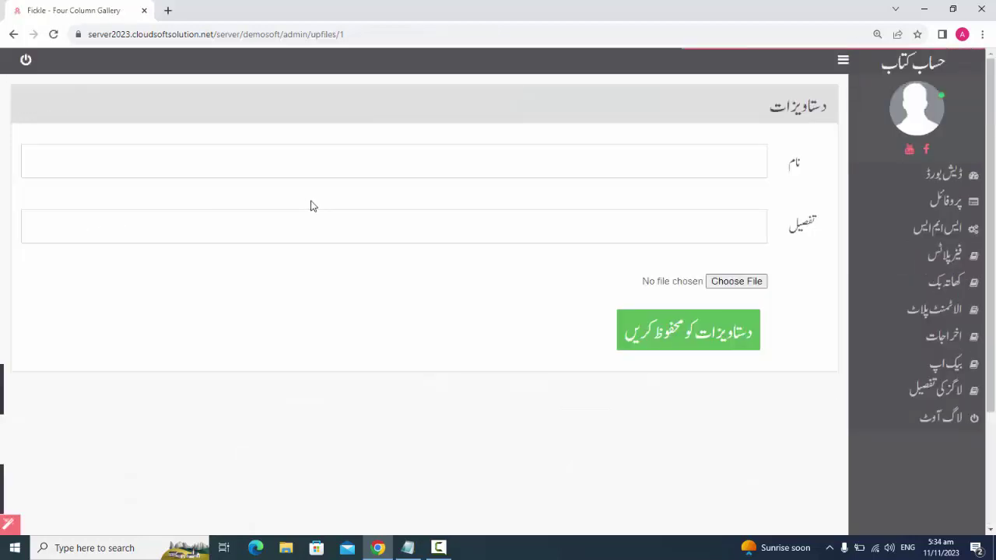
pyautogui.click(712, 175)
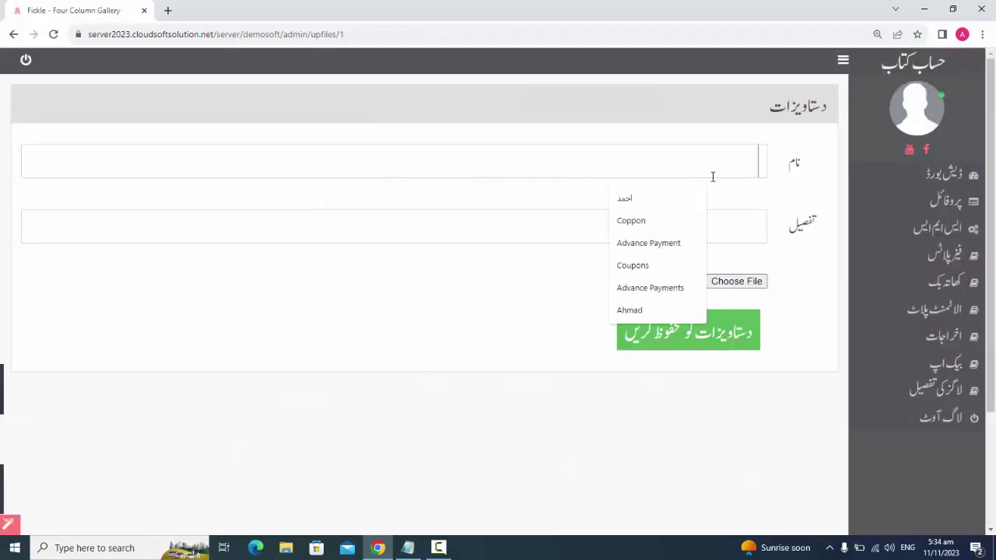
pyautogui.click(658, 221)
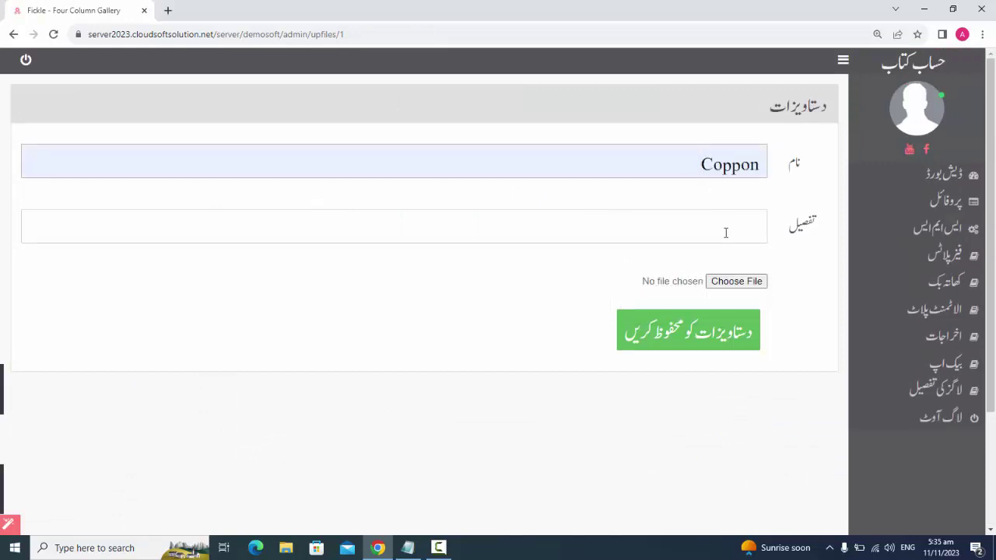
pyautogui.doubleClick(740, 164)
pyautogui.write('co')
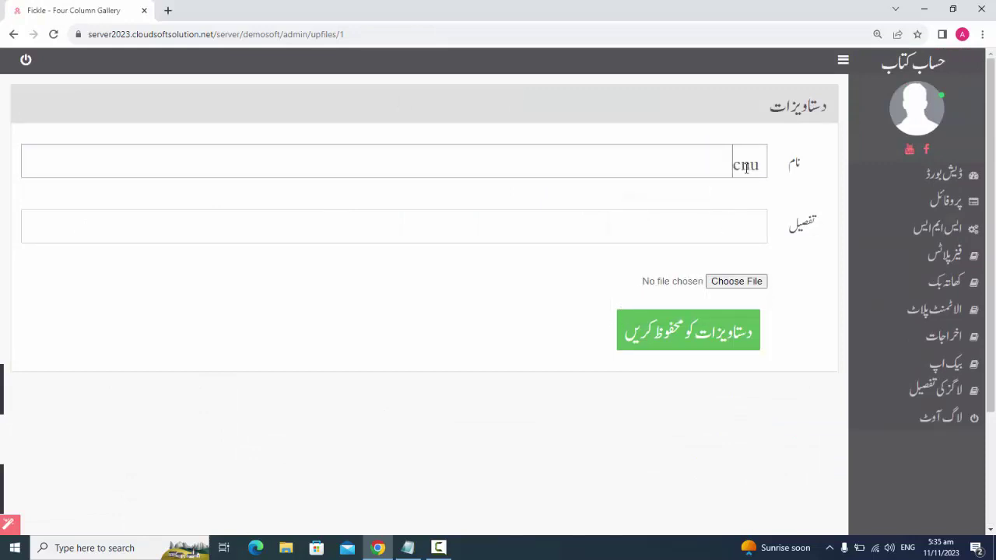
pyautogui.write('ic')
pyautogui.write('dsf')
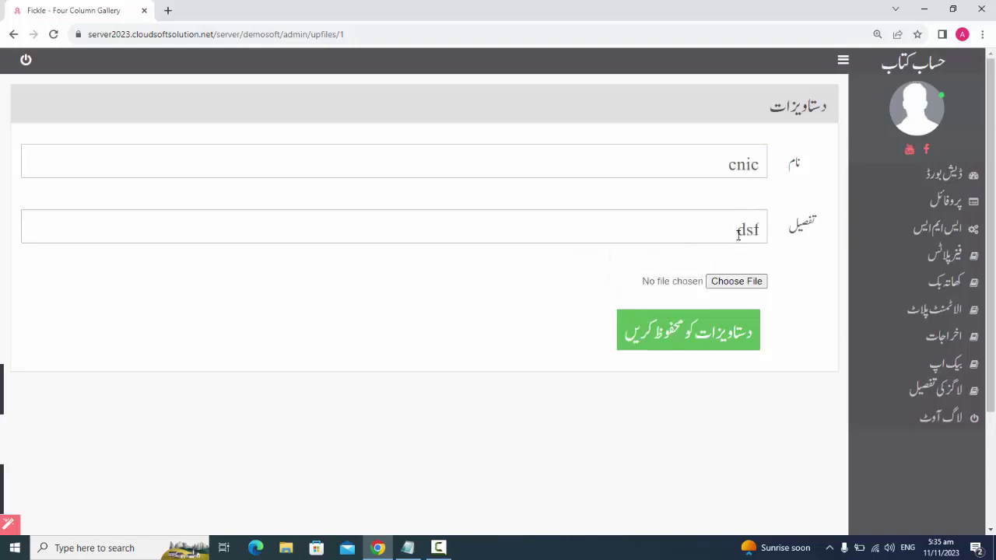
# Step: Change the document name to شناختی کارڈ and clear the description
pyautogui.doubleClick(748, 164)
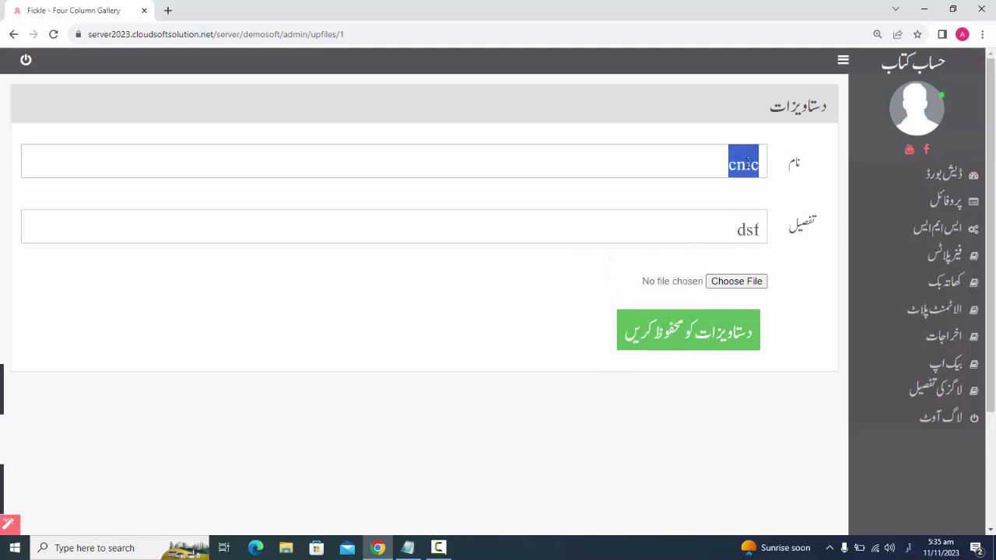
pyautogui.write('ش')
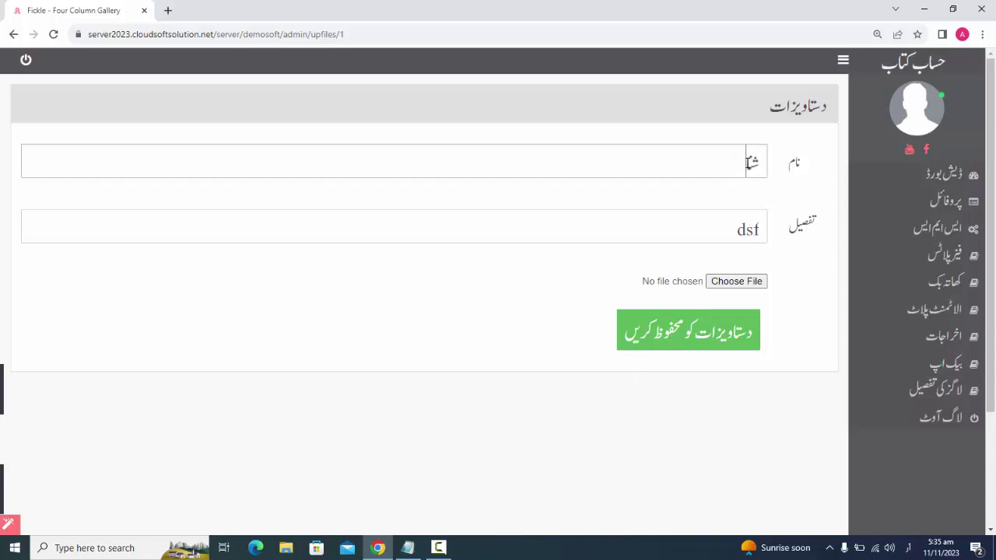
pyautogui.write('ناختی کار')
pyautogui.click(741, 233)
pyautogui.press('BackSpace')
pyautogui.press('BackSpace')
pyautogui.press('BackSpace')
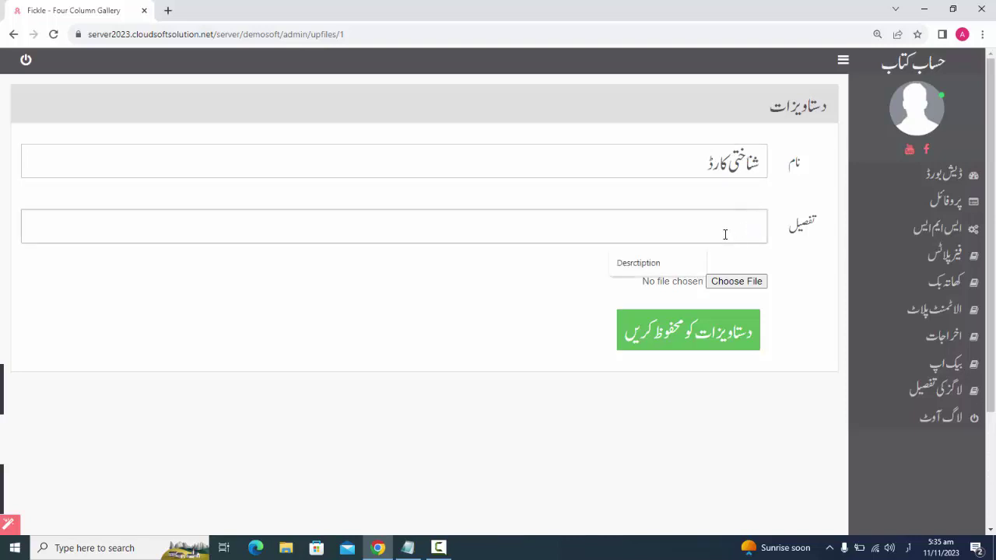
# Step: Attach the image 20231109_165231_mfnr from the Desktop and save the document to the account
pyautogui.click(736, 281)
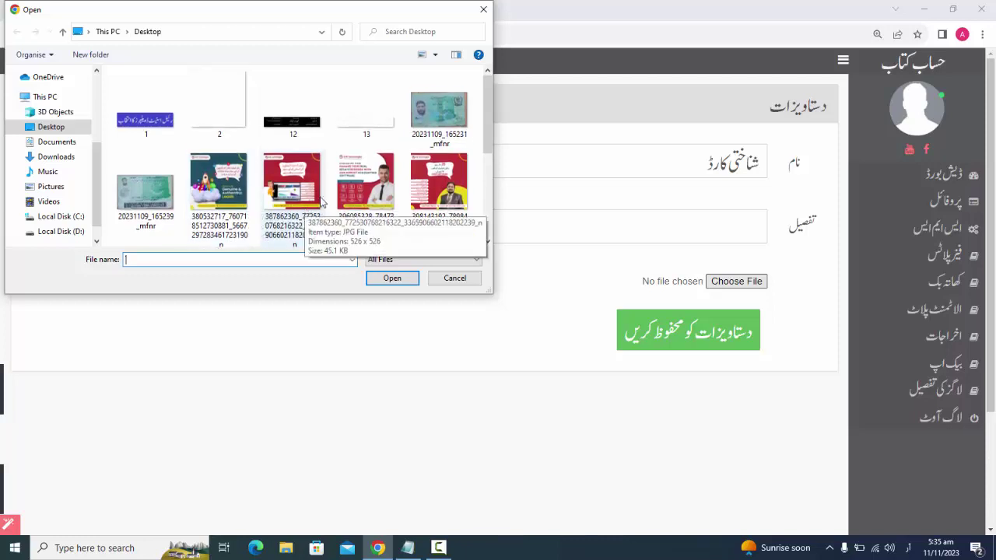
pyautogui.doubleClick(439, 109)
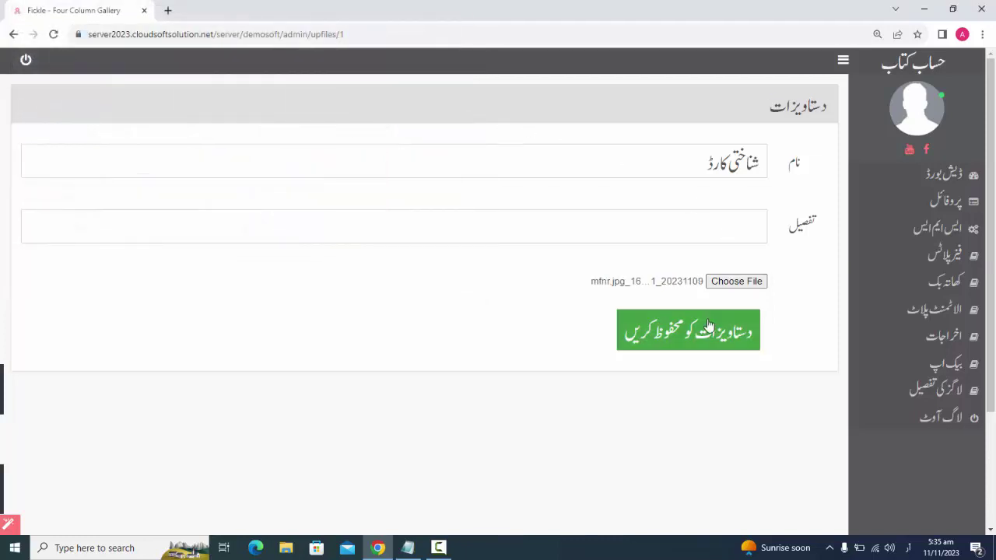
pyautogui.click(708, 327)
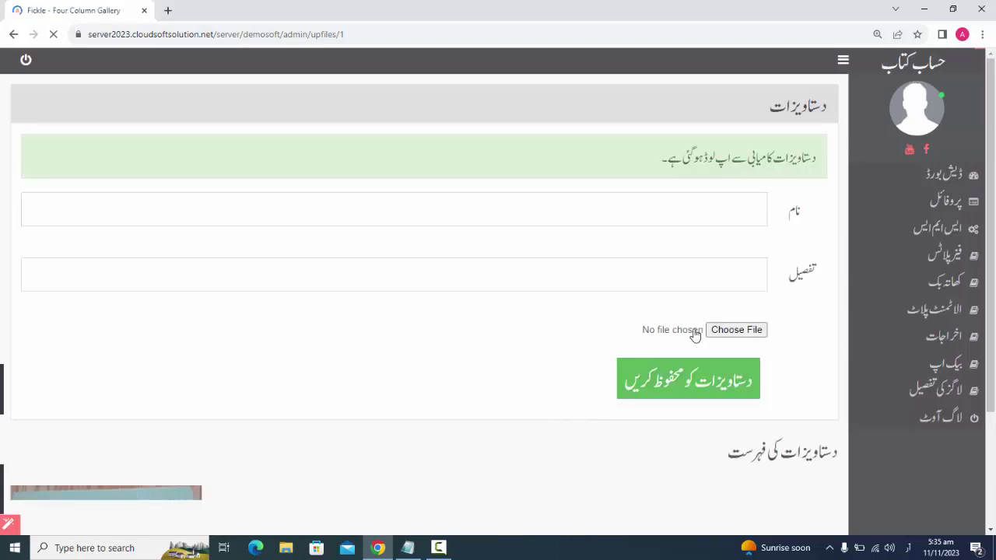
# Step: View the uploaded document and its available actions in the document list, and return to the account profile
pyautogui.scroll(-2, 505, 394)
pyautogui.moveTo(125, 383)
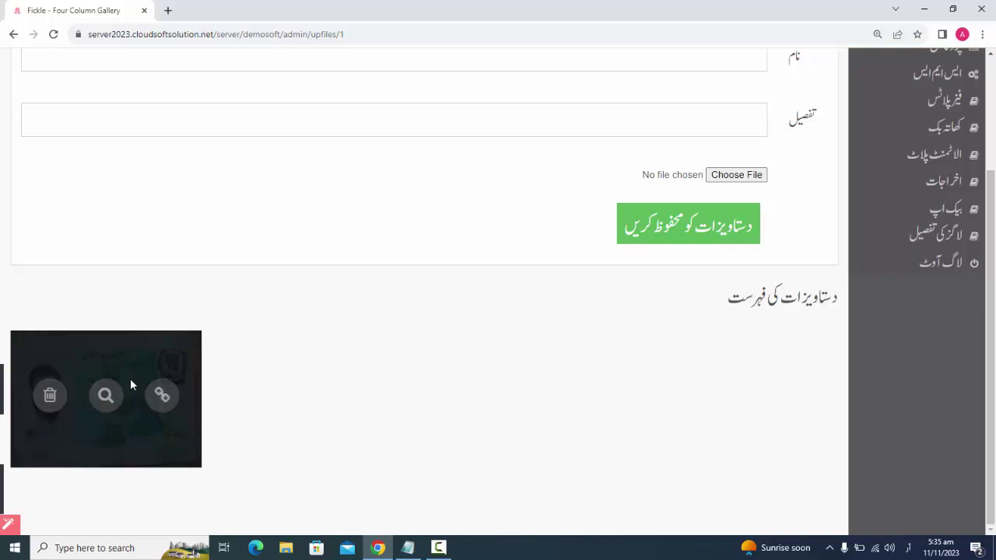
pyautogui.click(13, 35)
pyautogui.click(14, 35)
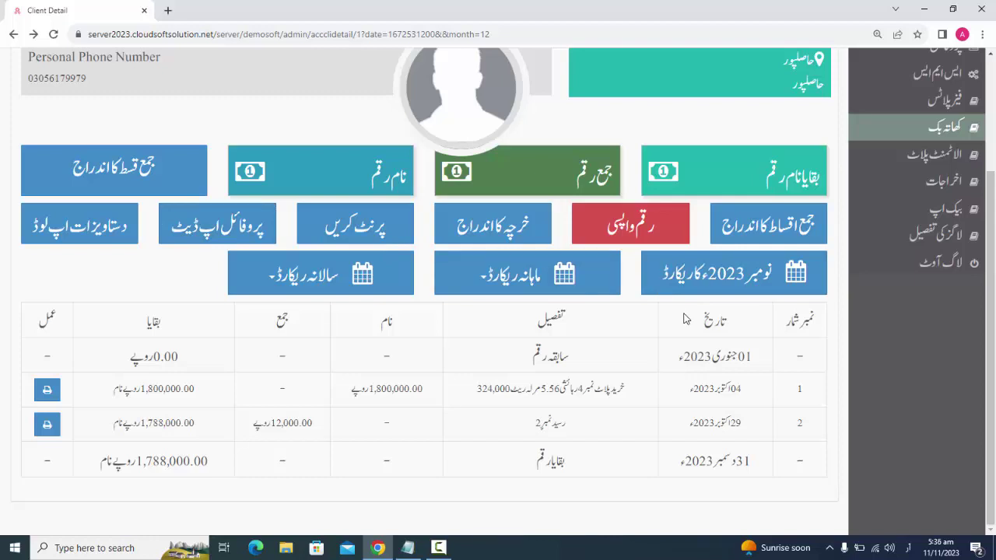
# Step: Show the account's November 2023 record and look through the months offered for the monthly record
pyautogui.click(705, 274)
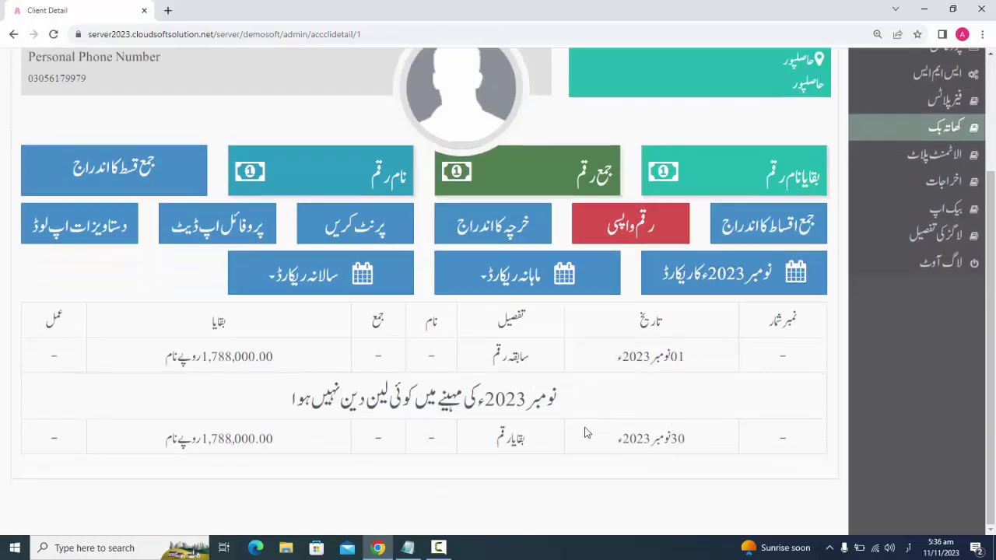
pyautogui.click(528, 281)
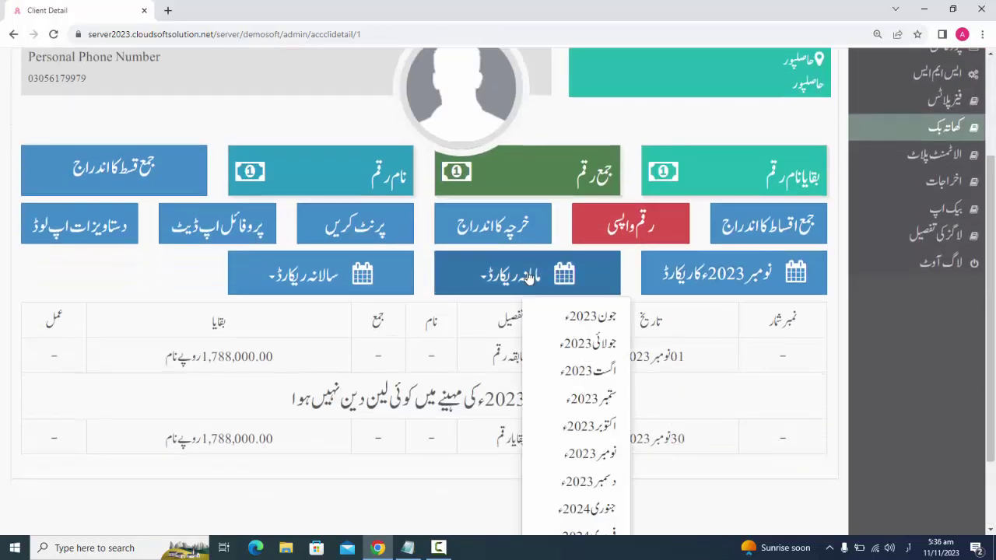
pyautogui.scroll(-1, 580, 448)
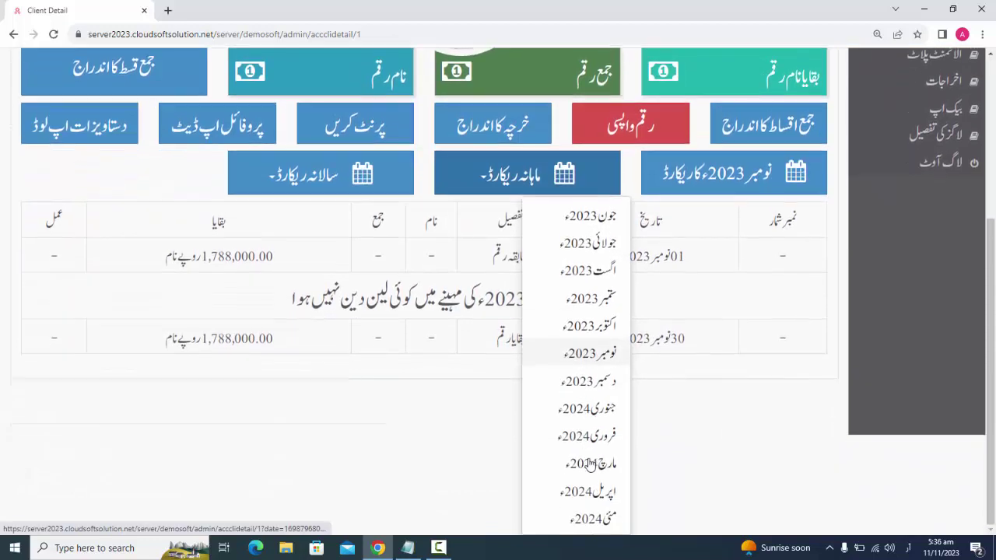
# Step: Open the account's yearly record for 2018 and look over its transaction table
pyautogui.click(322, 179)
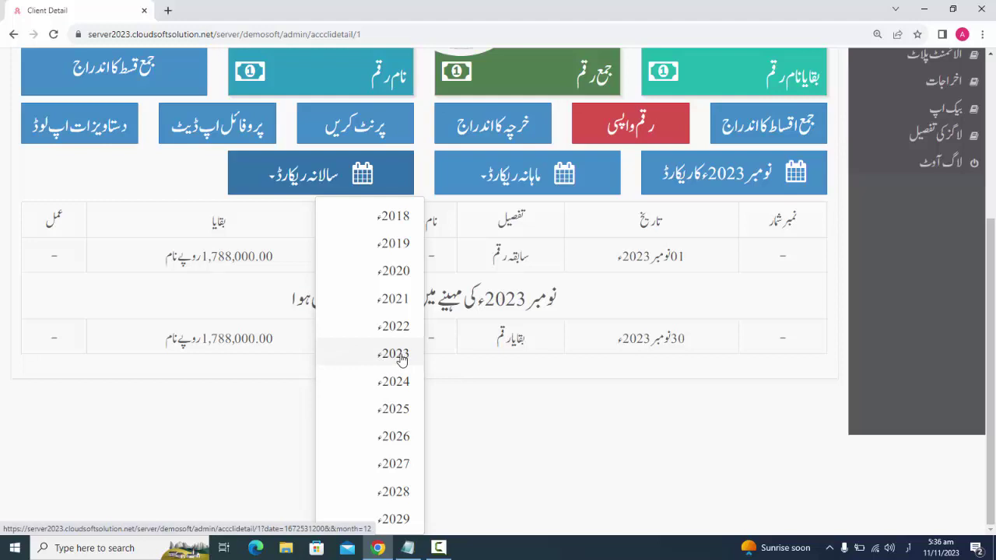
pyautogui.click(390, 227)
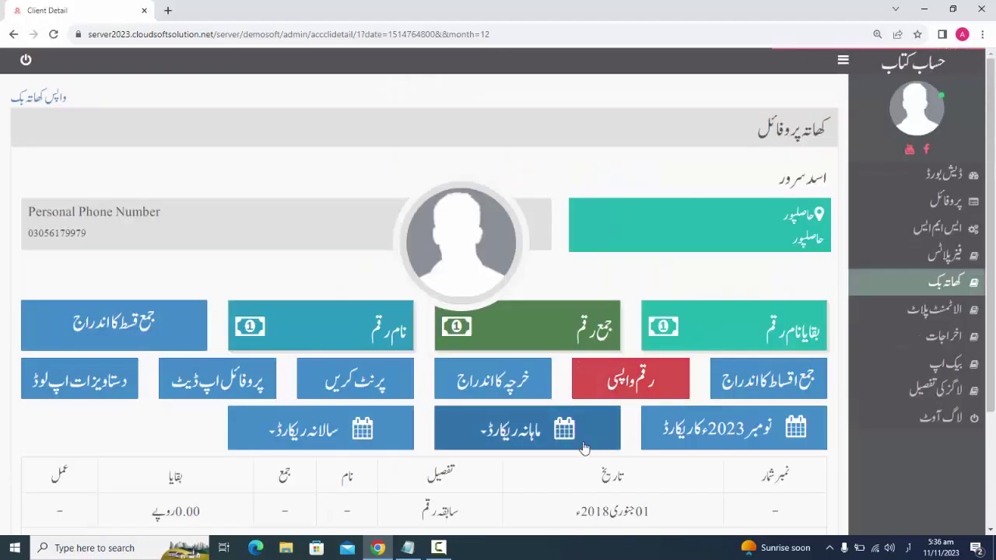
pyautogui.scroll(-3, 586, 446)
pyautogui.scroll(3, 583, 446)
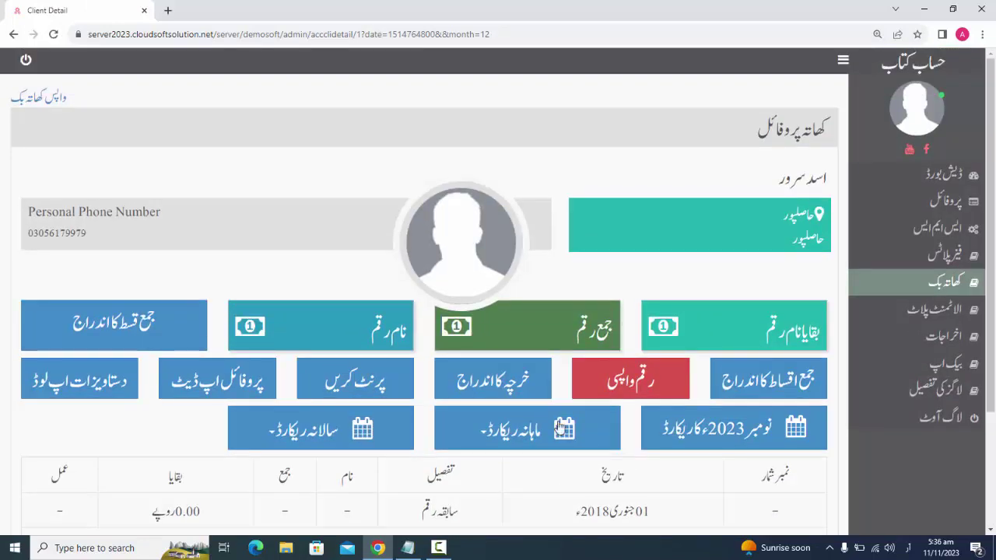
# Step: Extend the record starting January 2018 to 60 months by setting the month value in the page address to 60
pyautogui.click(497, 34)
pyautogui.hotkey('ctrl', 'a')
pyautogui.click(496, 35)
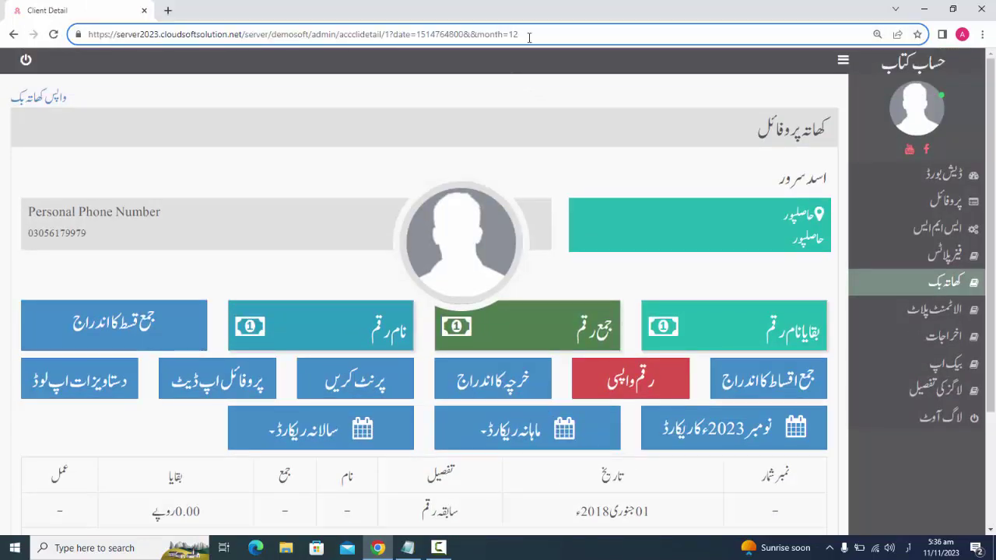
pyautogui.moveTo(518, 34); pyautogui.dragTo(512, 34)
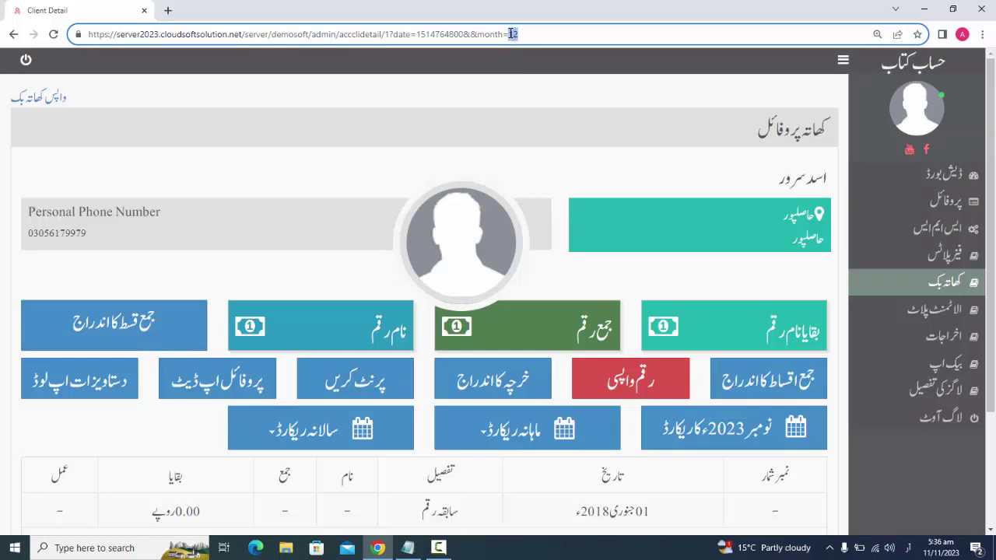
pyautogui.write('24')
pyautogui.press('BackSpace')
pyautogui.press('BackSpace')
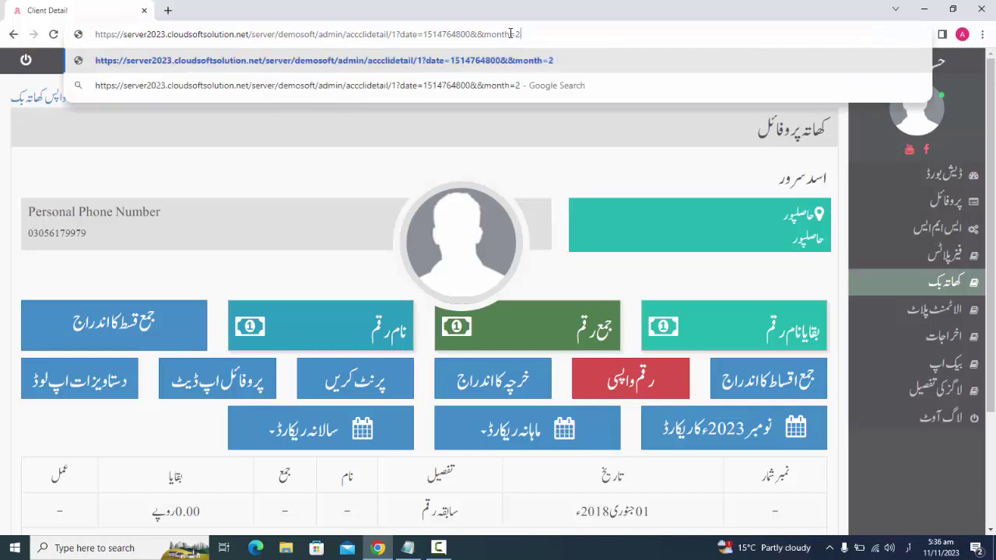
pyautogui.write('36')
pyautogui.press('BackSpace')
pyautogui.press('BackSpace')
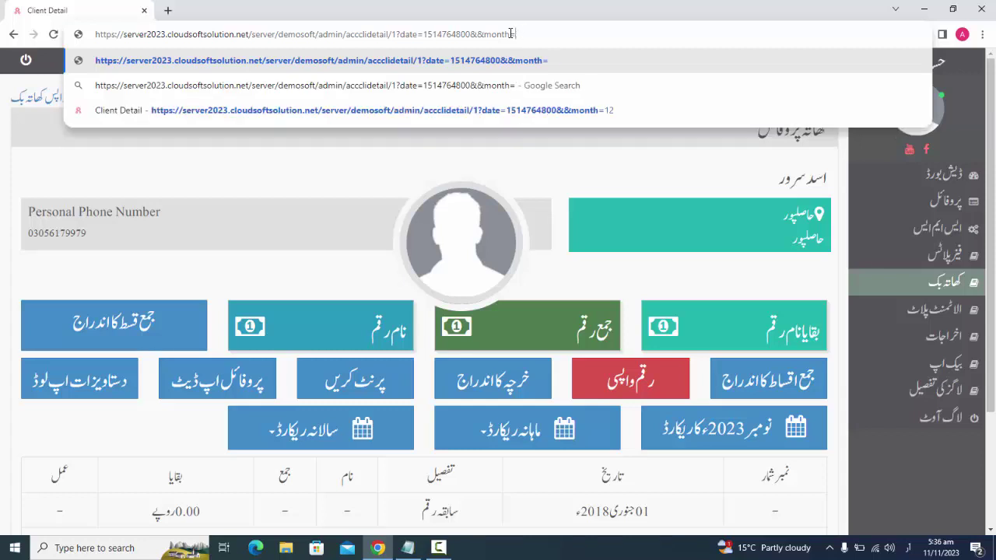
pyautogui.write('60')
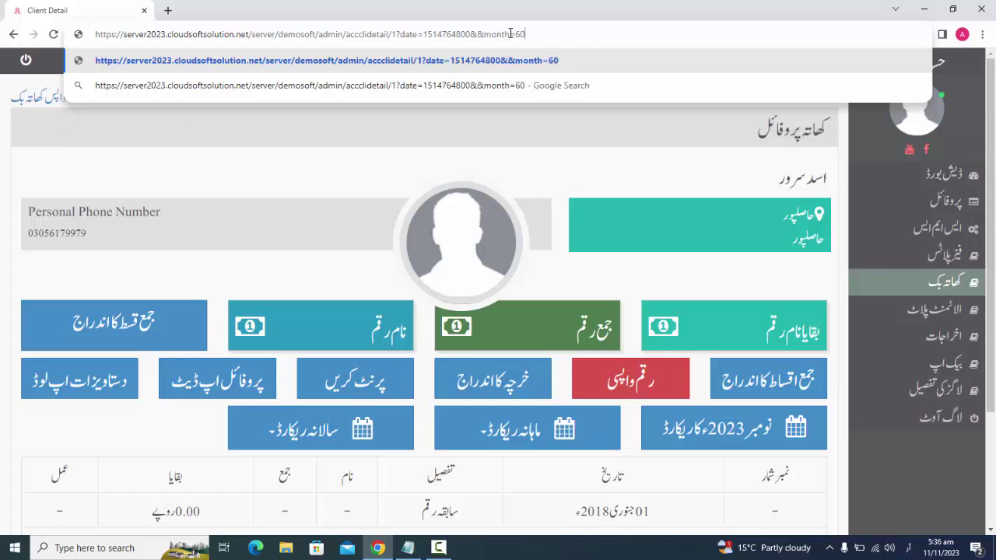
pyautogui.press('Return')
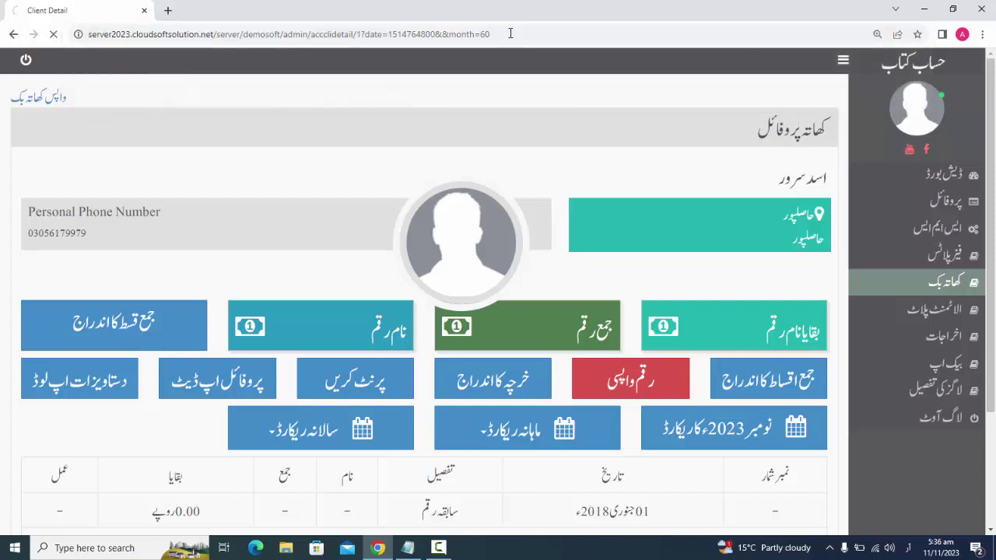
pyautogui.scroll(-2, 604, 494)
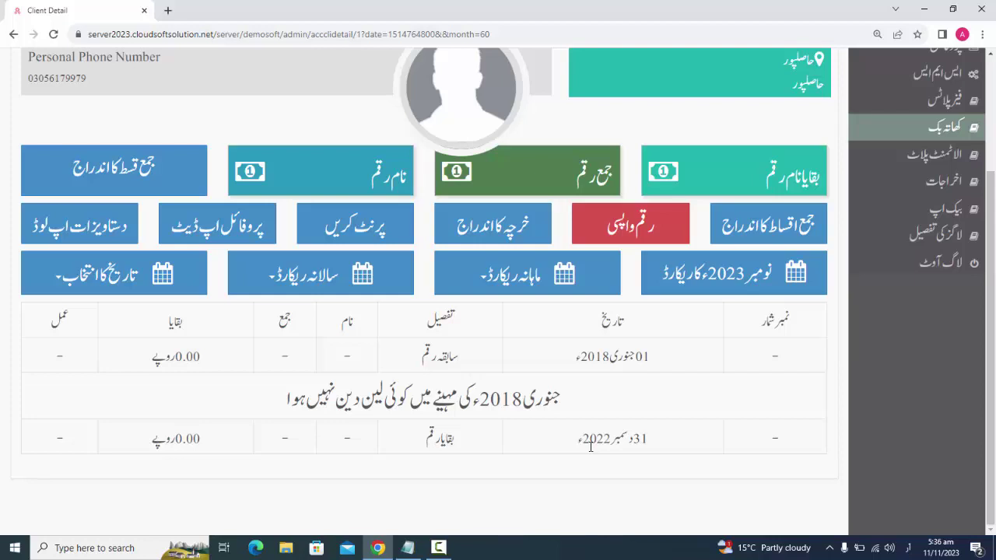
# Step: Set the month value in the page address to 72, view that record's printable statement and return to the profile
pyautogui.click(486, 34)
pyautogui.doubleClick(486, 34)
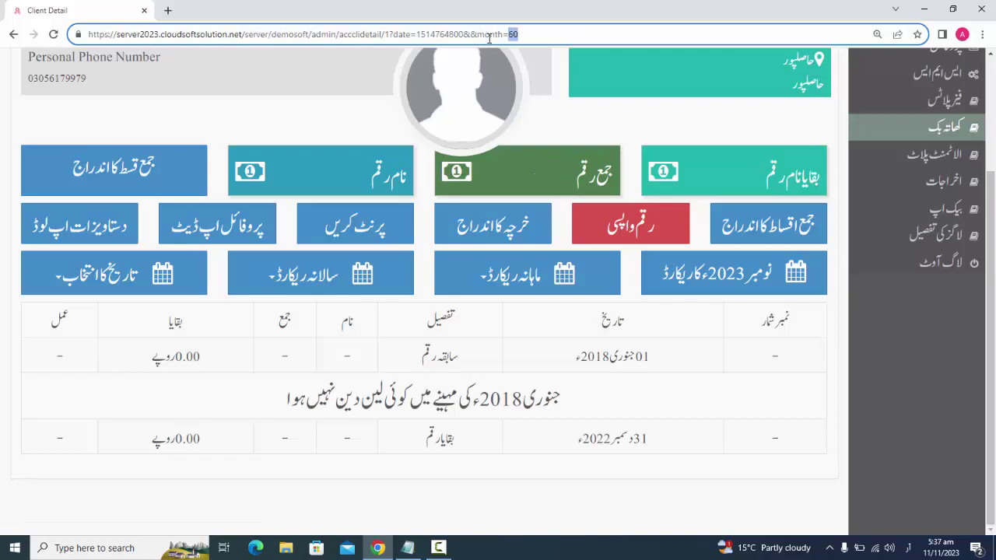
pyautogui.write('72')
pyautogui.press('Return')
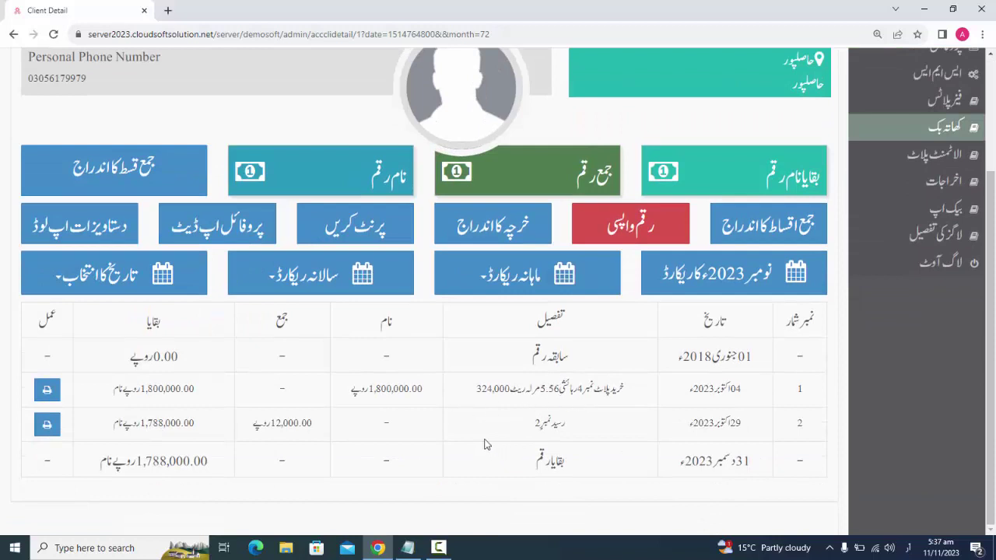
pyautogui.click(369, 244)
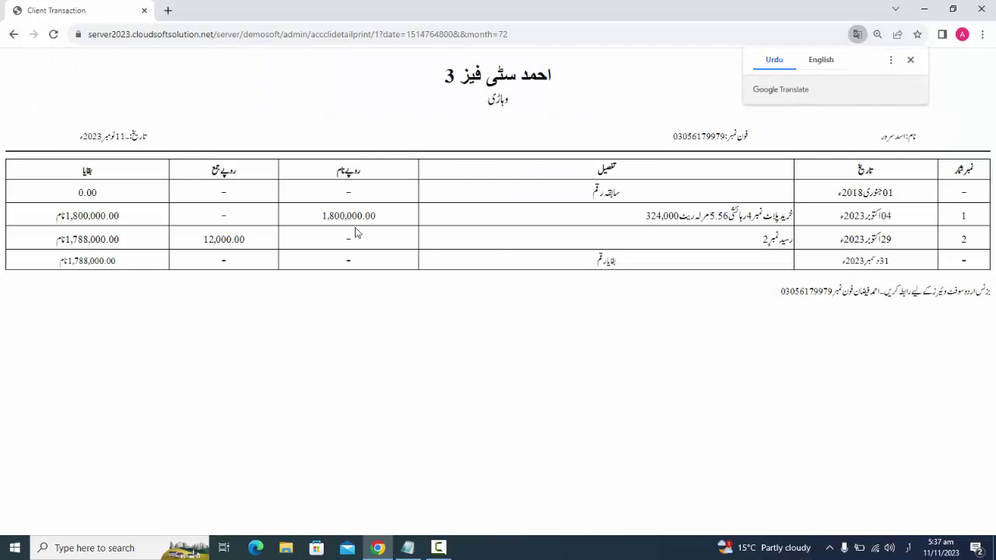
pyautogui.click(13, 36)
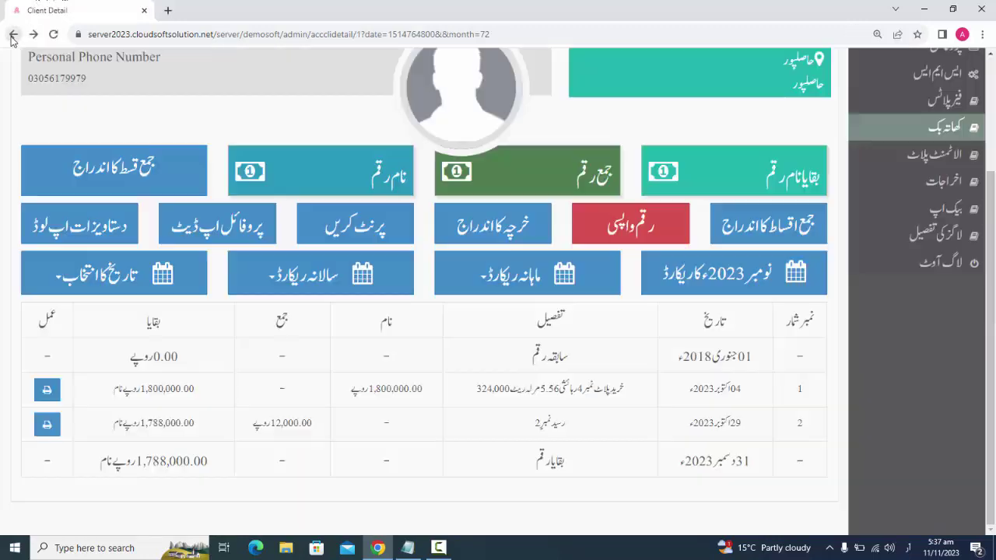
# Step: Leave the account profile, pass through the account books, and open the plot allotment list for Ahmad City Phase 3
pyautogui.click(13, 36)
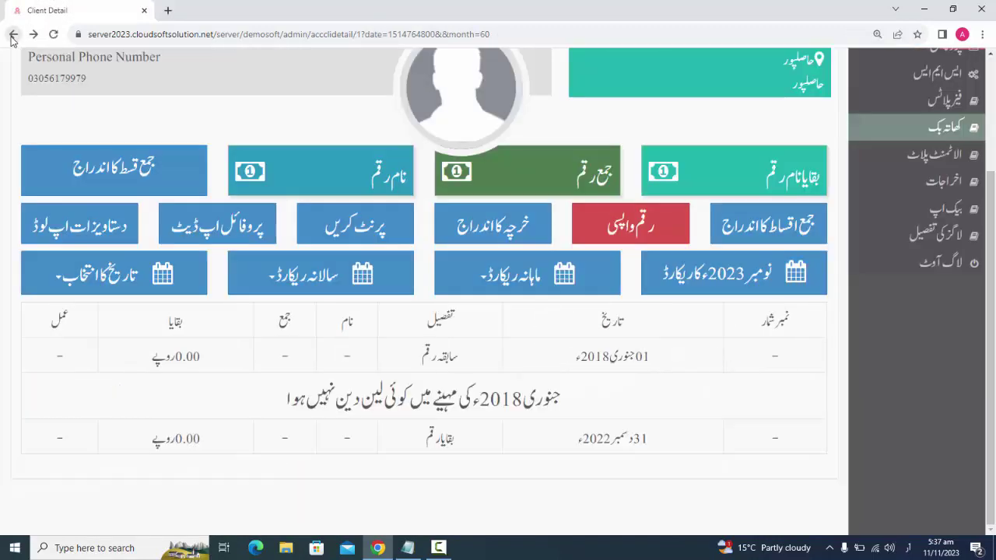
pyautogui.click(13, 35)
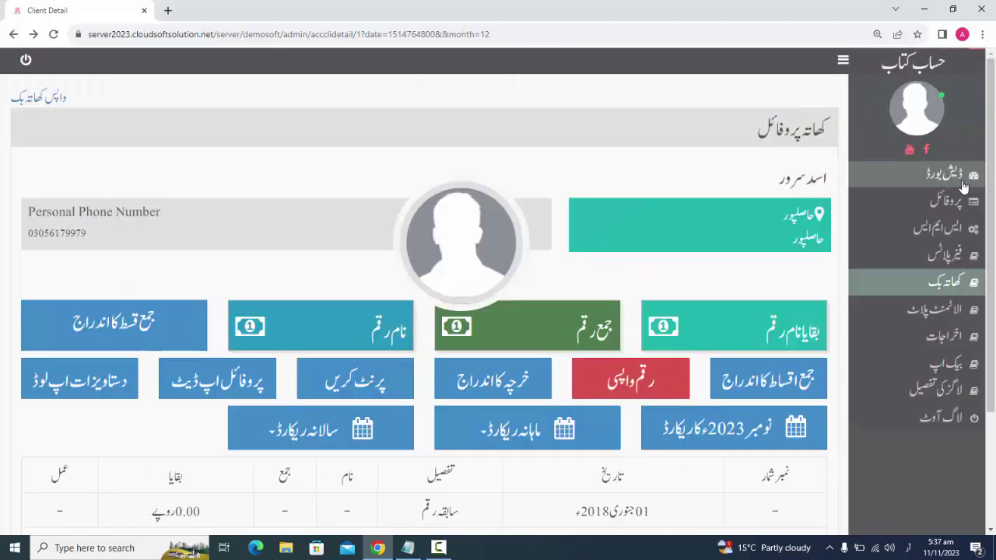
pyautogui.click(948, 281)
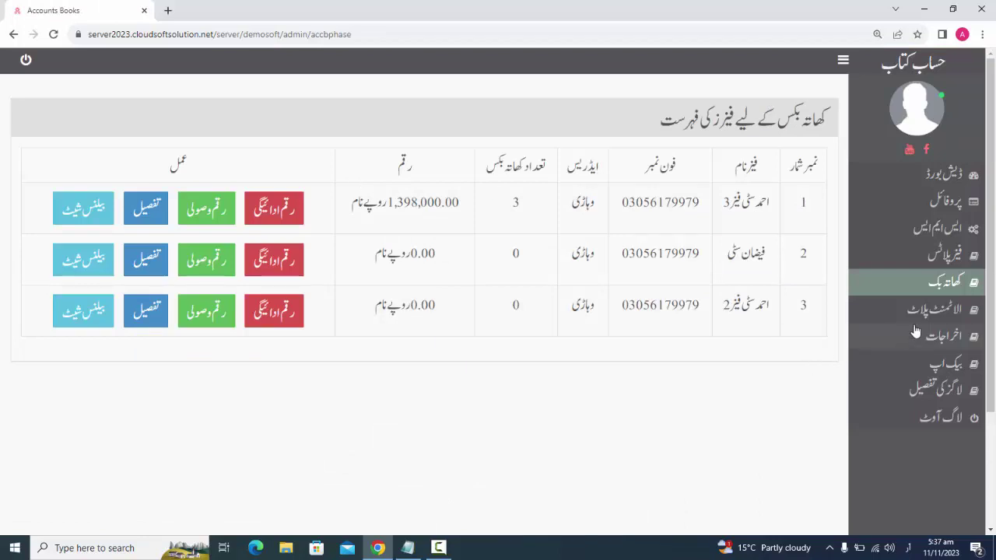
pyautogui.click(937, 311)
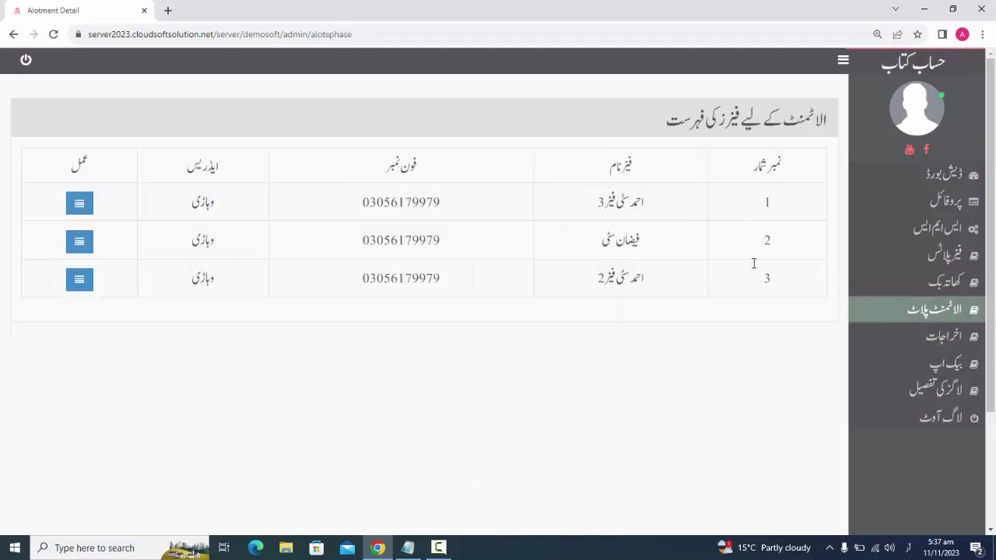
pyautogui.click(69, 204)
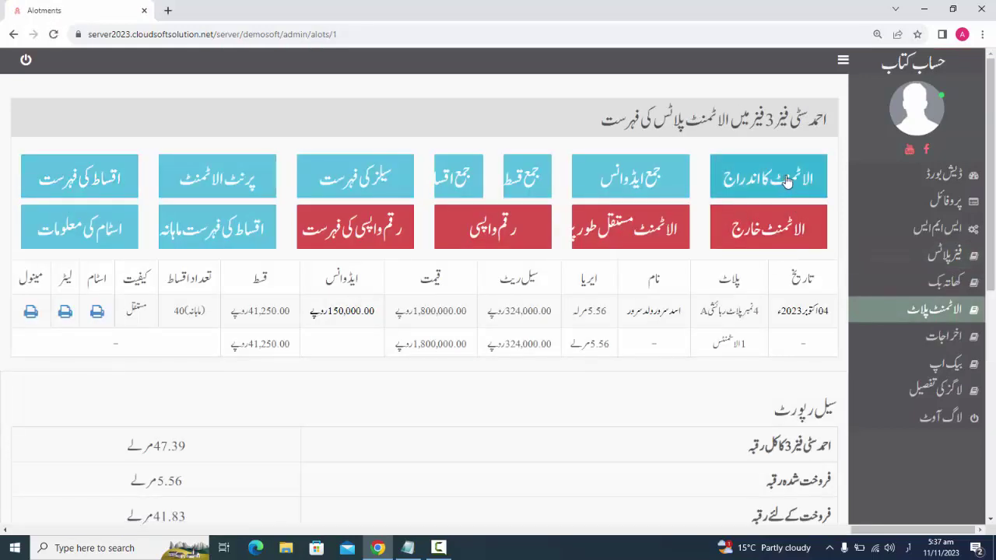
# Step: Look through the whole new plot allotment entry form and close it without saving
pyautogui.click(784, 189)
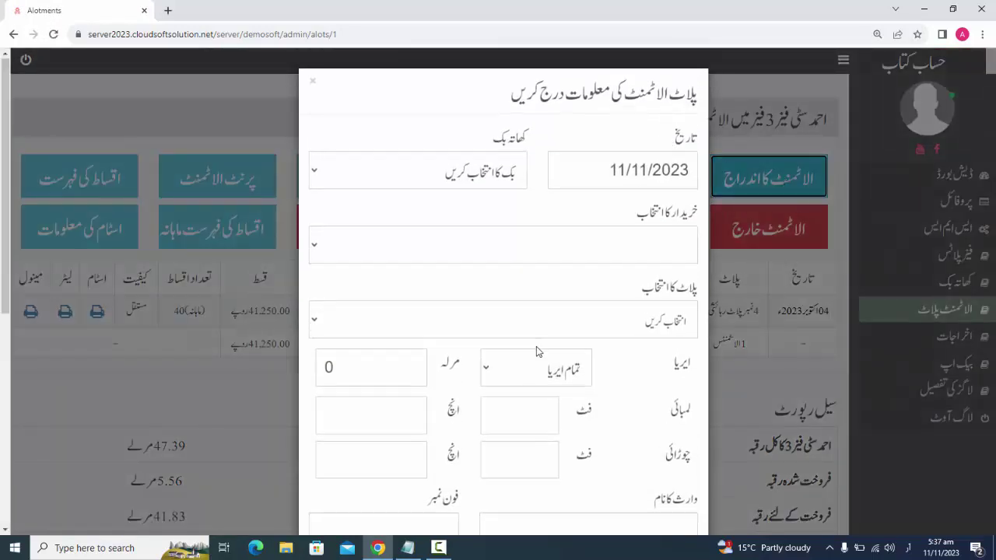
pyautogui.scroll(-5, 536, 350)
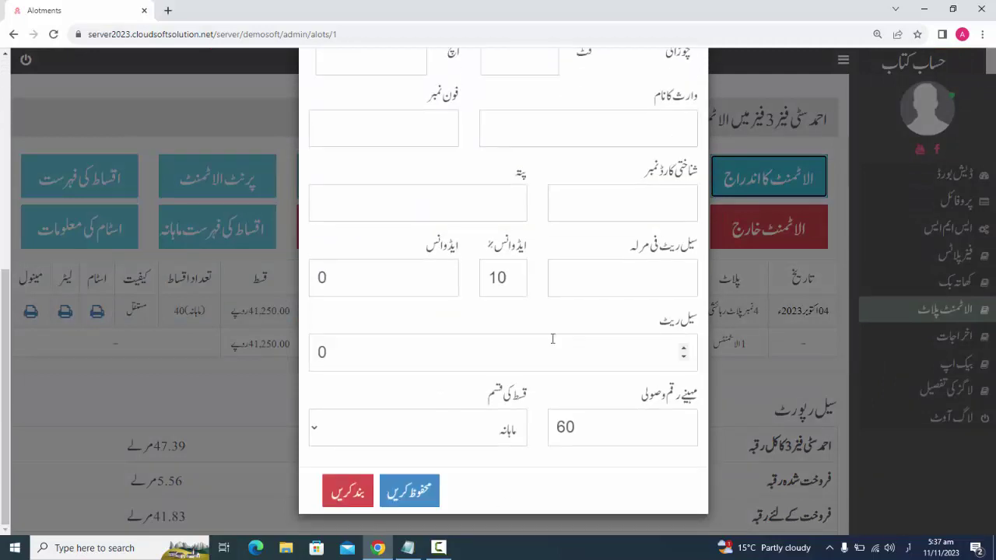
pyautogui.click(795, 373)
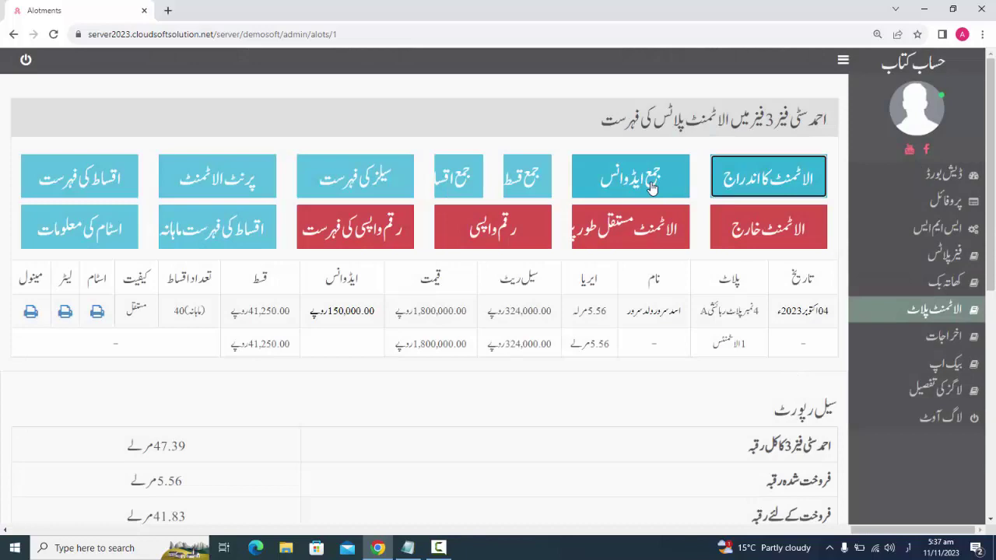
# Step: Show the advance deposit form with residential plot 4 selected and its amount and description fields, closing it without saving
pyautogui.click(652, 186)
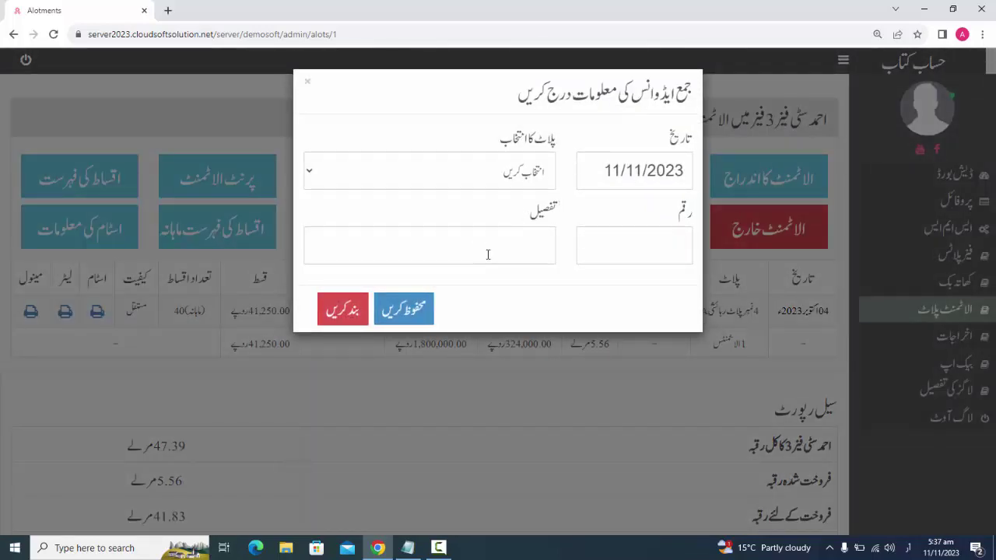
pyautogui.click(487, 180)
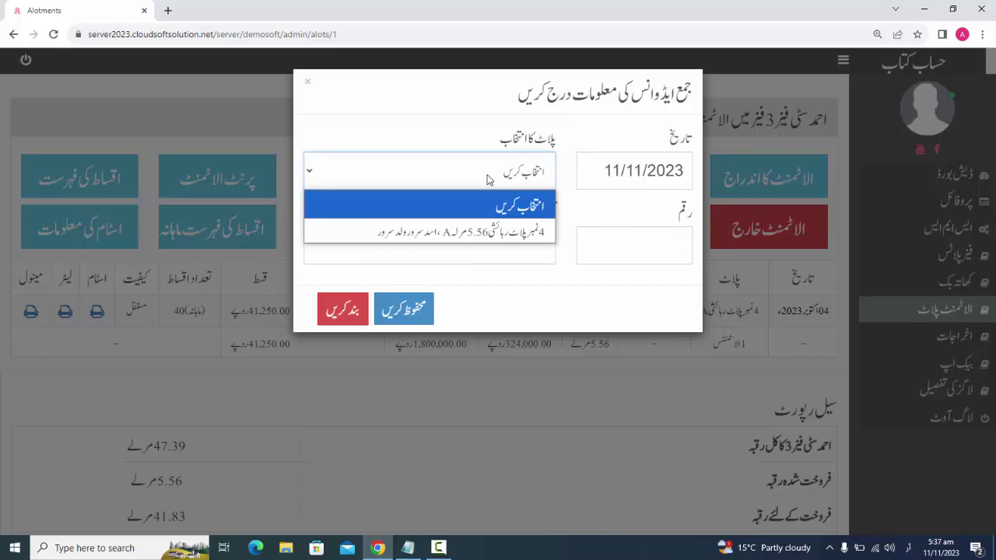
pyautogui.click(487, 234)
pyautogui.click(633, 245)
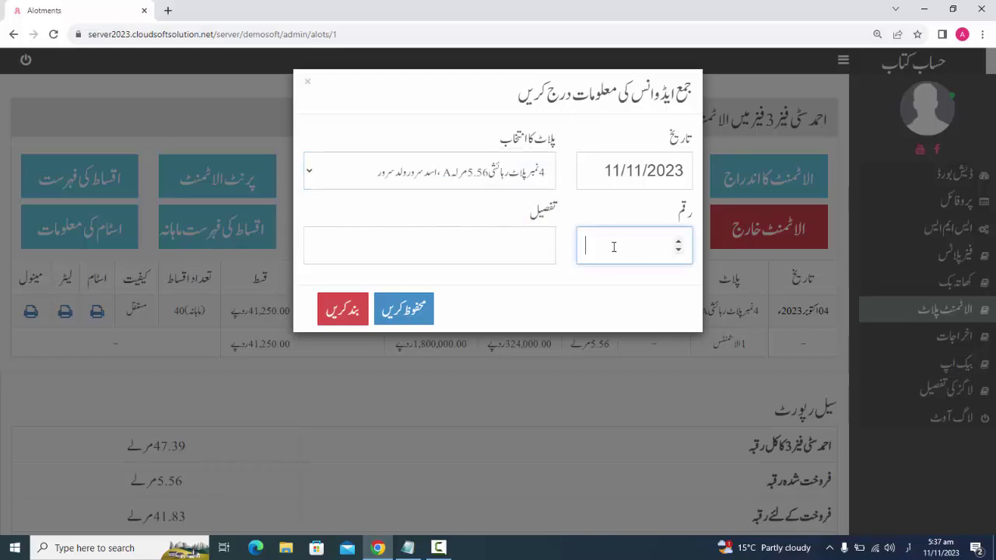
pyautogui.click(521, 243)
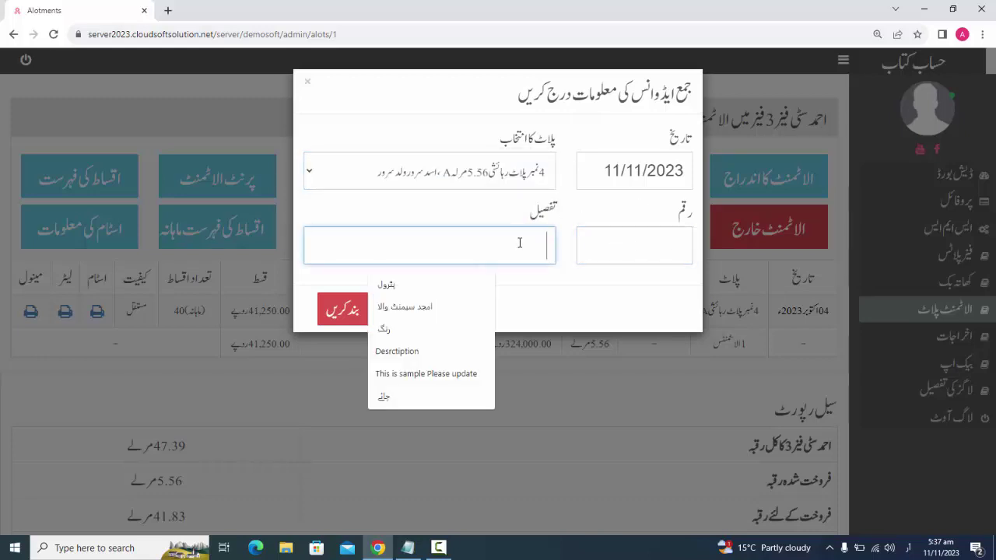
pyautogui.click(573, 375)
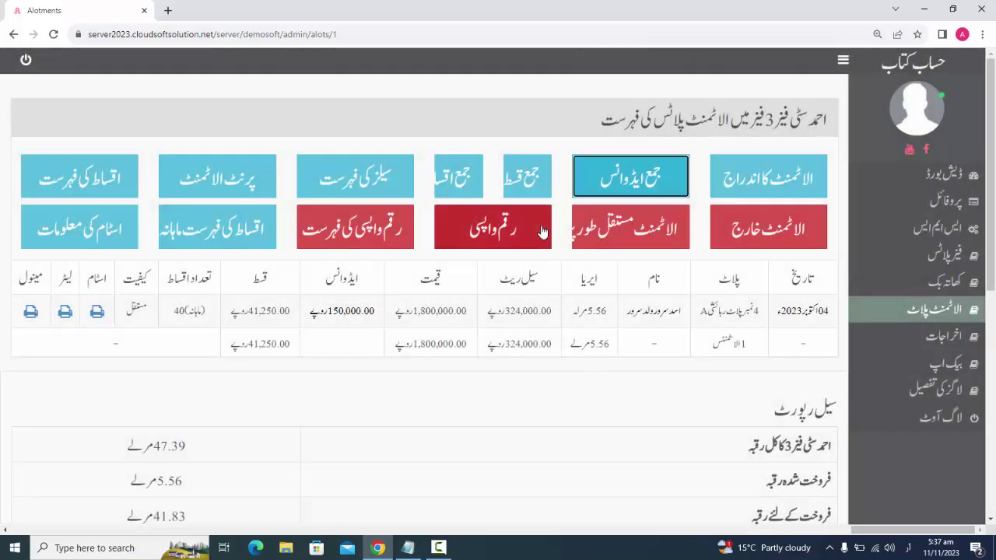
# Step: Show the single instalment form and the multiple instalments form with book 2-خریدار and plot 4's buyer selected, saving neither
pyautogui.click(528, 178)
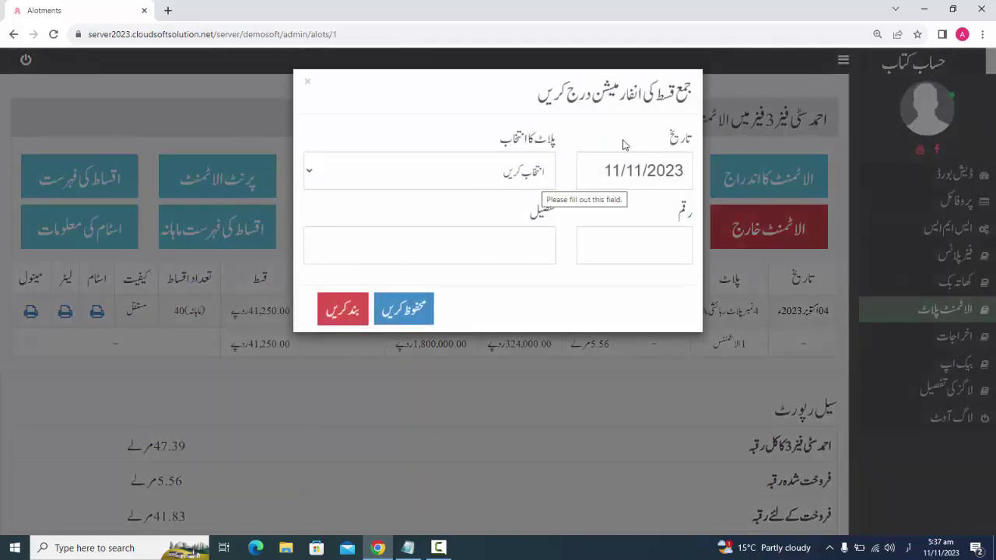
pyautogui.click(803, 90)
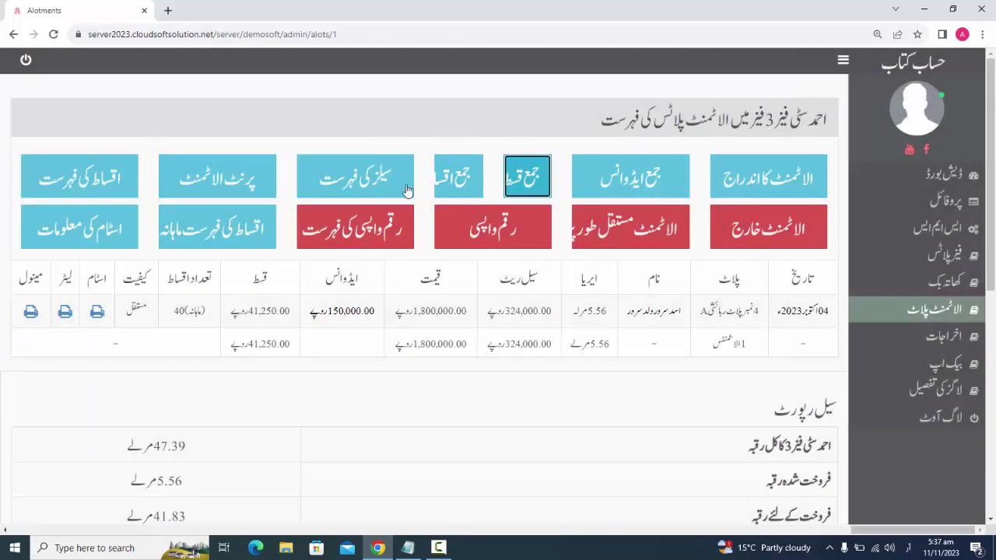
pyautogui.click(449, 187)
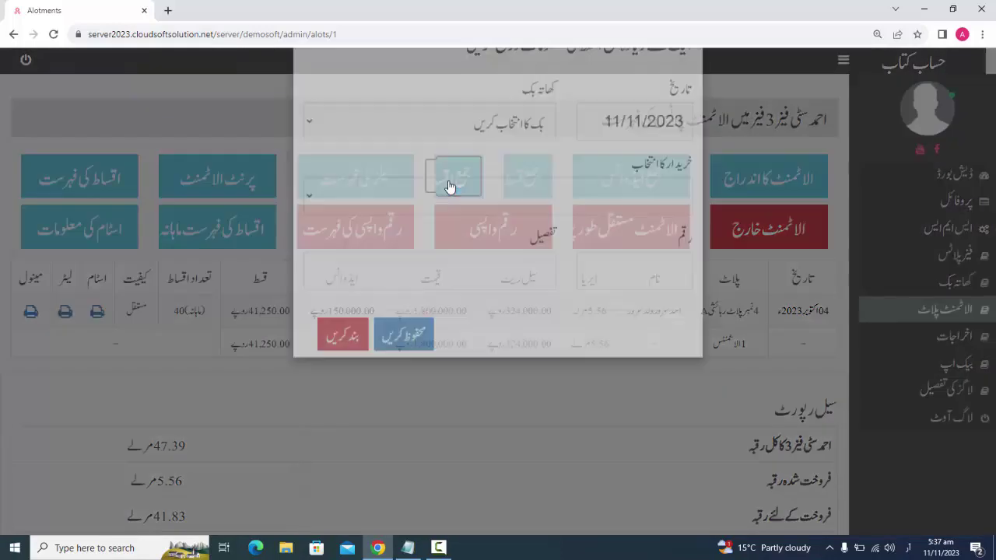
pyautogui.click(479, 185)
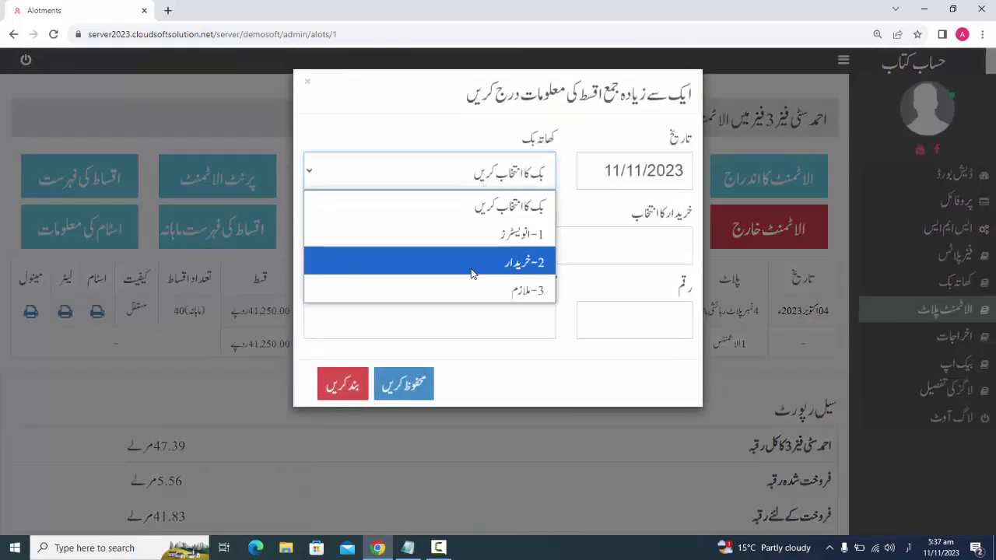
pyautogui.click(472, 264)
pyautogui.click(583, 256)
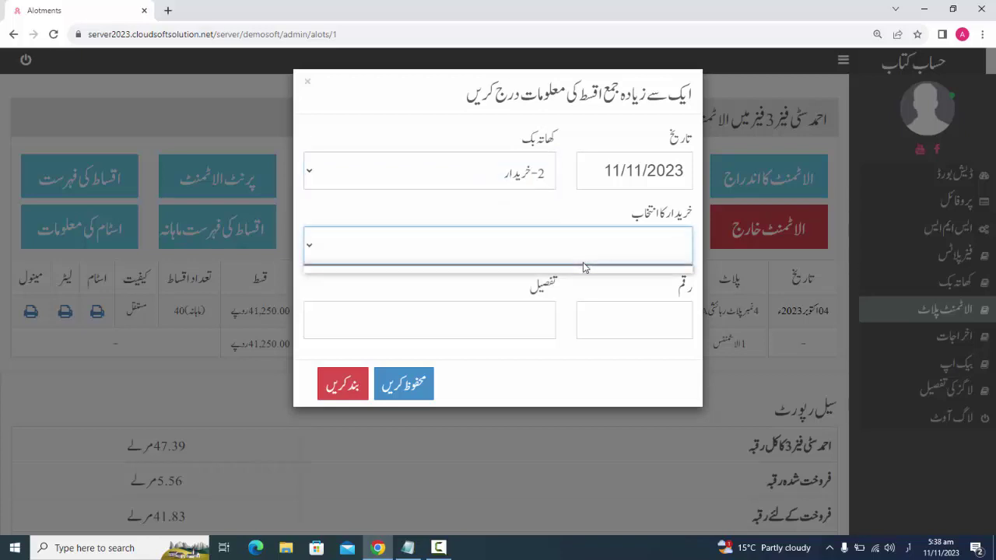
pyautogui.click(574, 302)
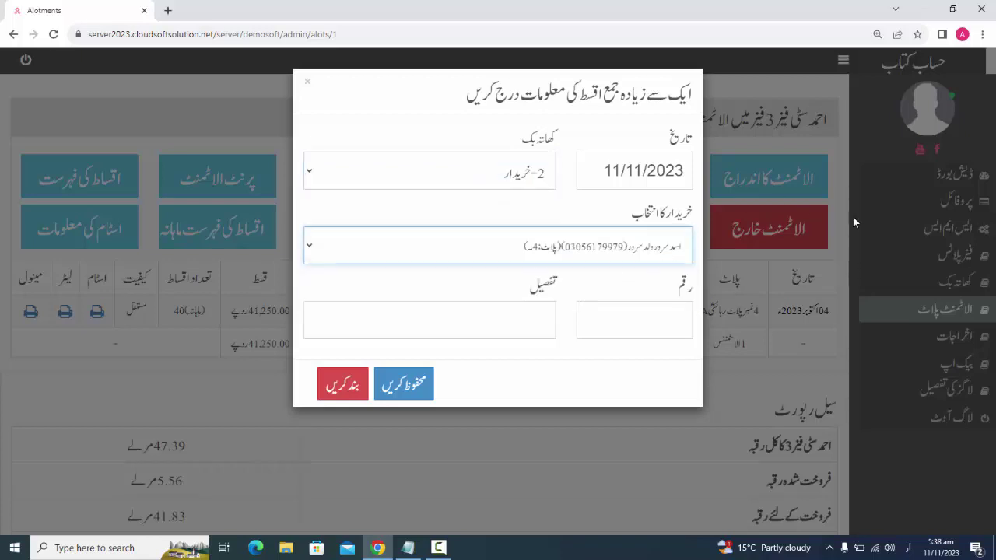
pyautogui.click(827, 228)
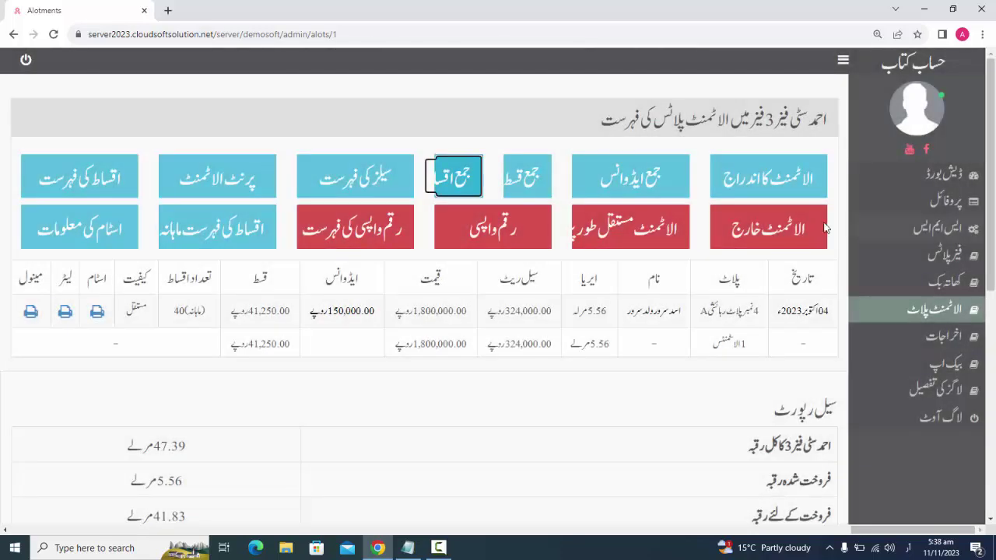
# Step: Open the phase's sales list in a new tab and examine plot 4's contact, sale rate, price, received, balance and instalment entries
pyautogui.rightClick(393, 188)
pyautogui.click(417, 193)
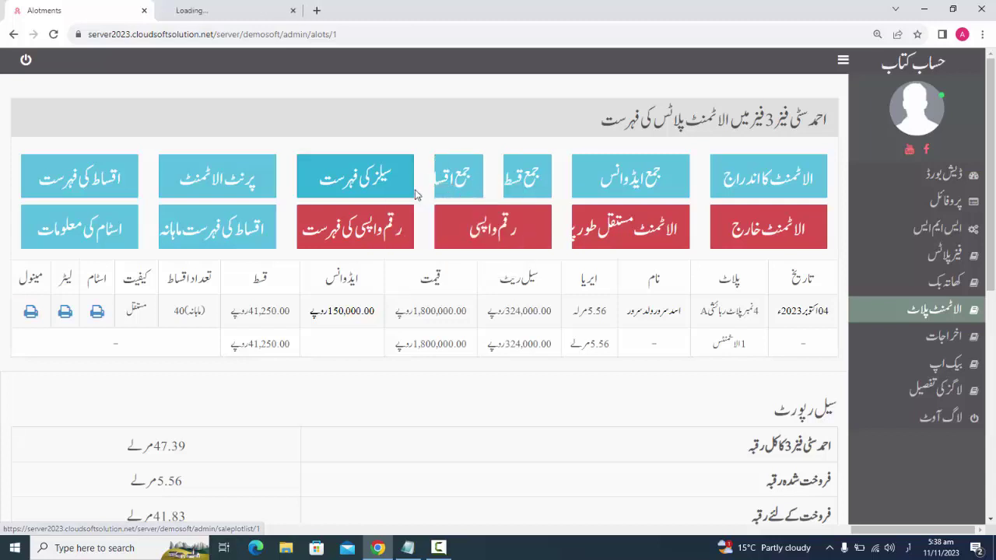
pyautogui.click(202, 12)
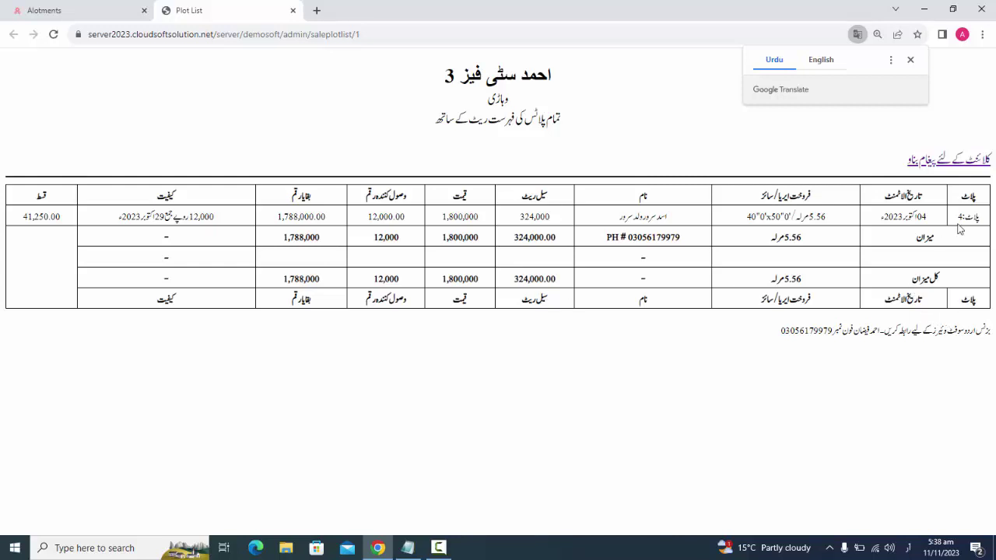
pyautogui.moveTo(970, 222); pyautogui.dragTo(633, 242)
pyautogui.doubleClick(631, 244)
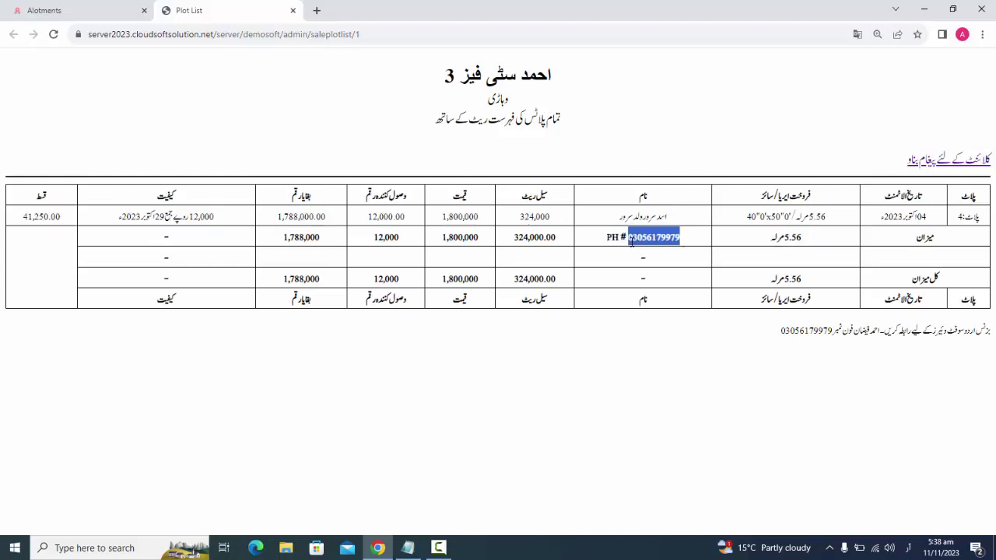
pyautogui.doubleClick(537, 217)
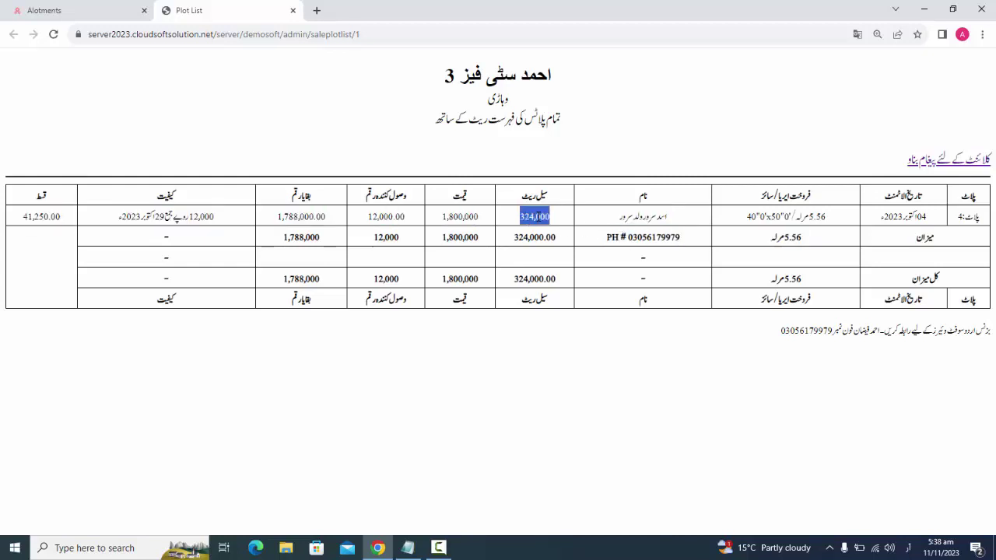
pyautogui.doubleClick(457, 217)
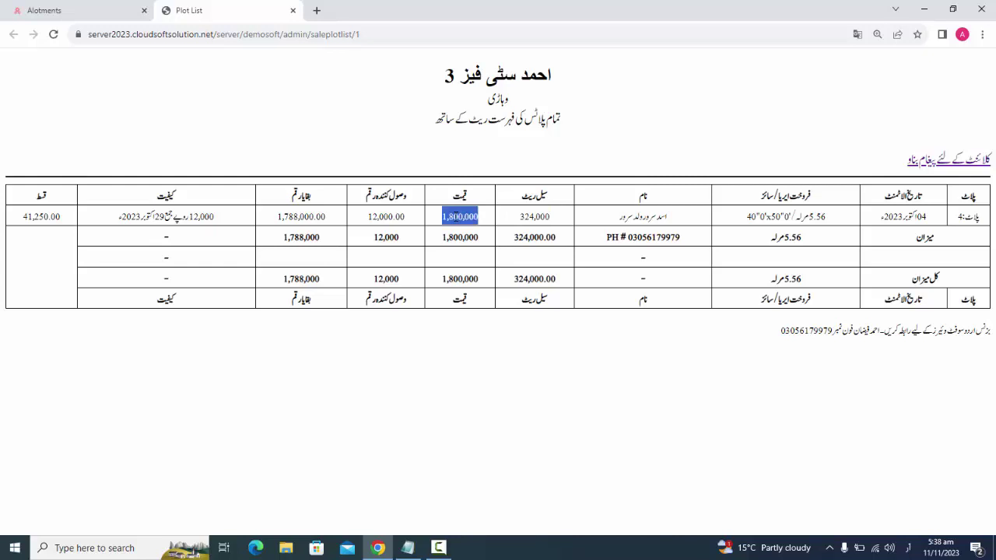
pyautogui.doubleClick(397, 218)
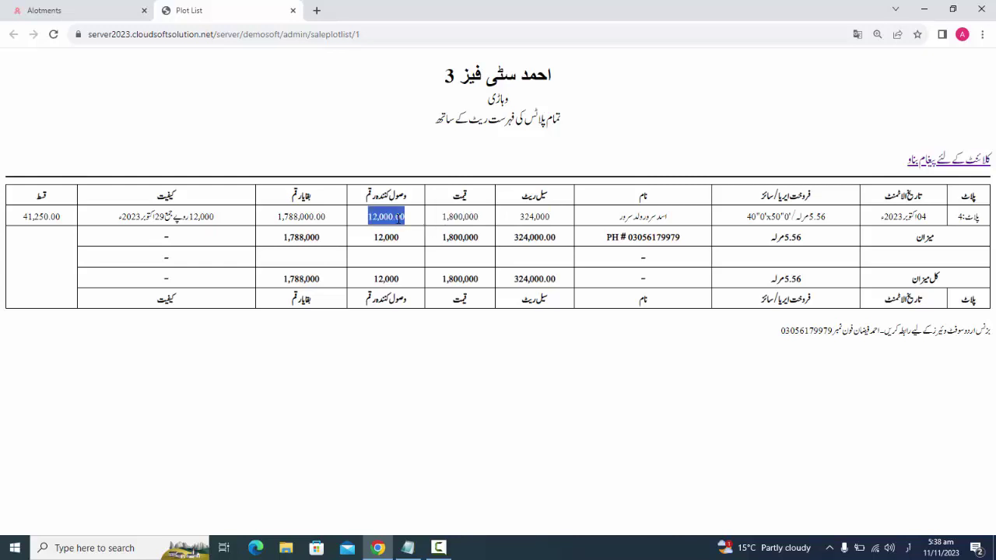
pyautogui.doubleClick(306, 216)
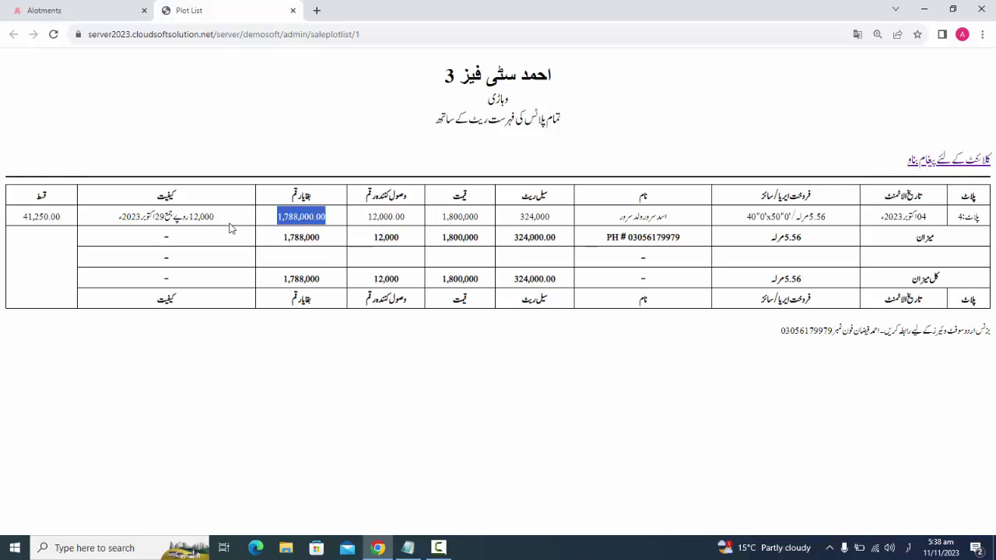
pyautogui.moveTo(228, 221); pyautogui.dragTo(14, 219)
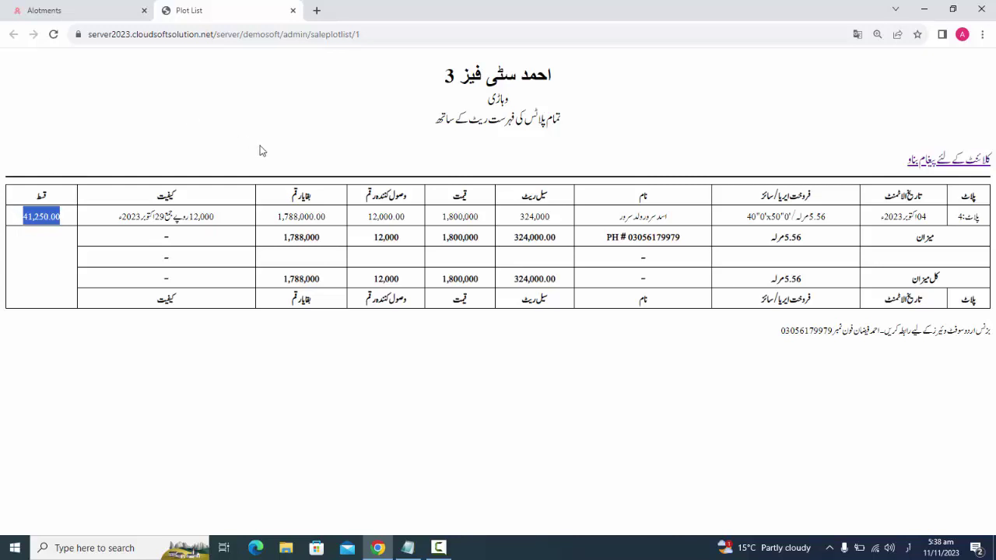
# Step: View the client message version of the sales list, return to the list and close its tab
pyautogui.click(978, 159)
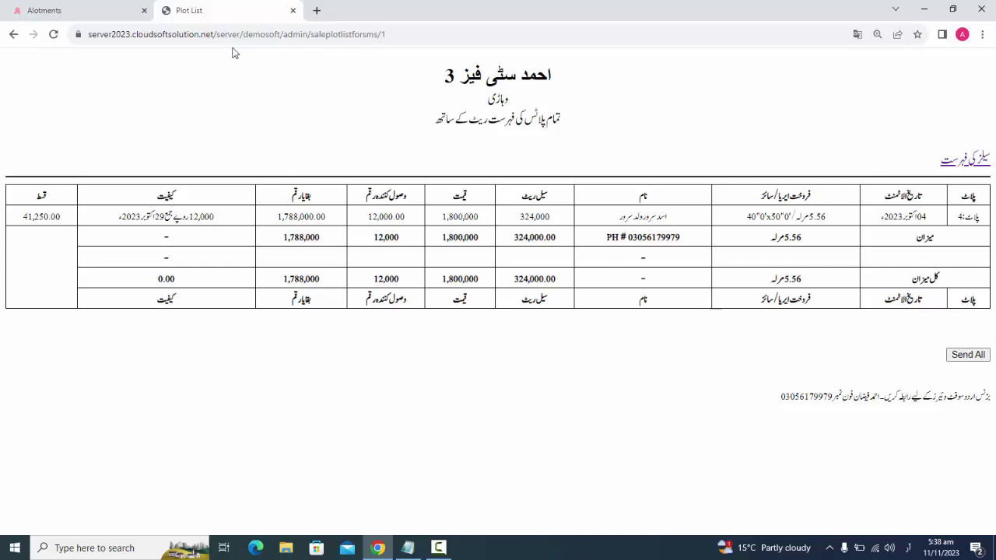
pyautogui.click(12, 34)
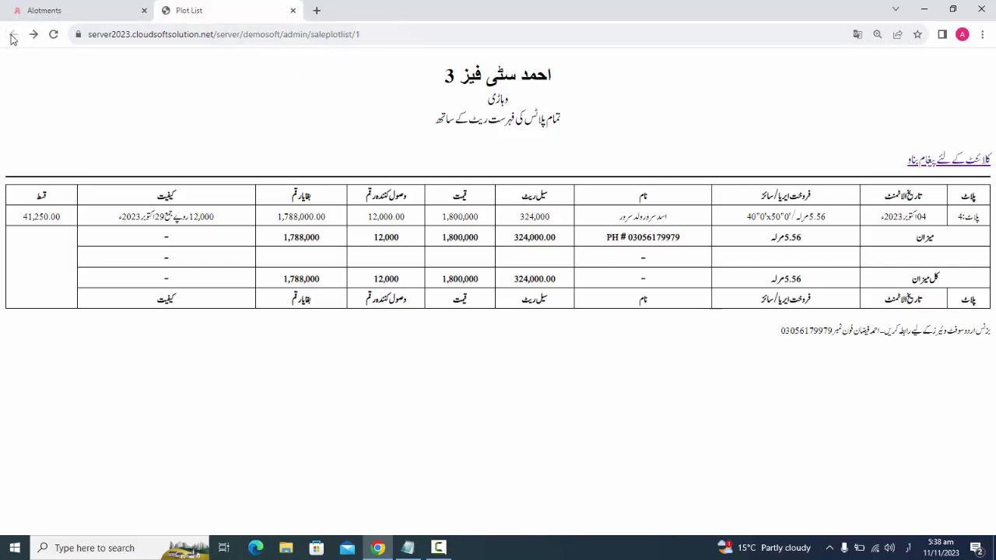
pyautogui.click(292, 10)
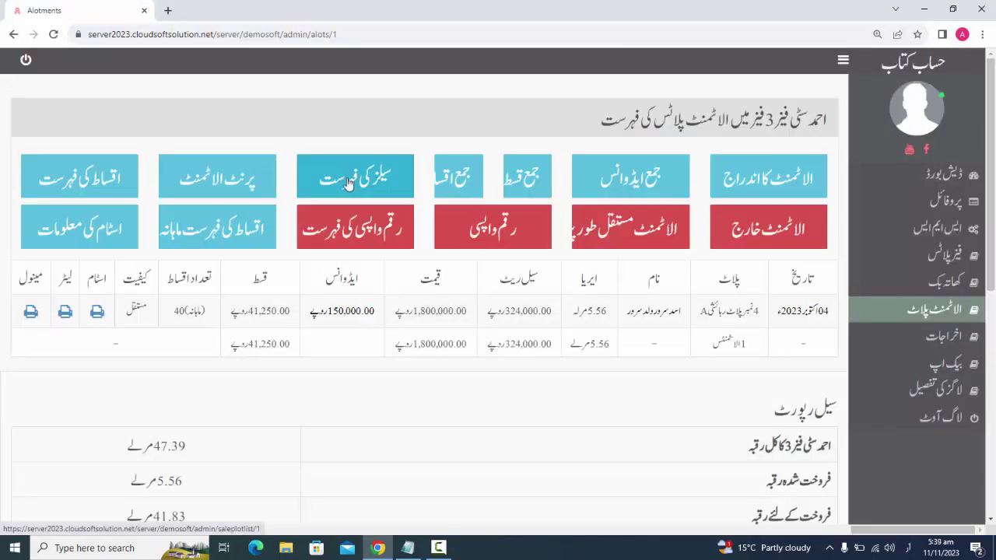
# Step: Open the phase's print allotment list in a new browser tab and examine plot 4's buyer contact, allotment date, rate and price
pyautogui.rightClick(245, 181)
pyautogui.click(257, 182)
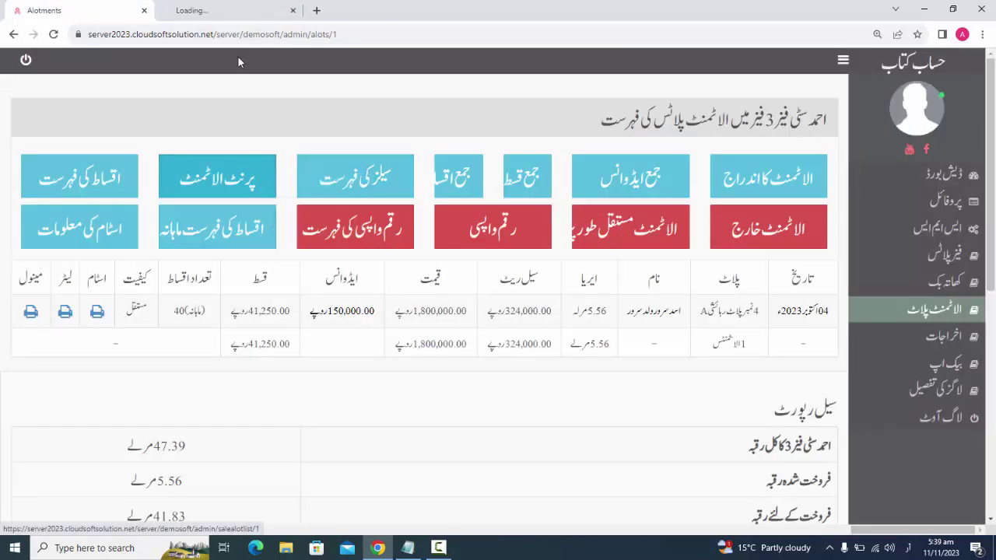
pyautogui.click(249, 11)
pyautogui.scroll(-3, 480, 300)
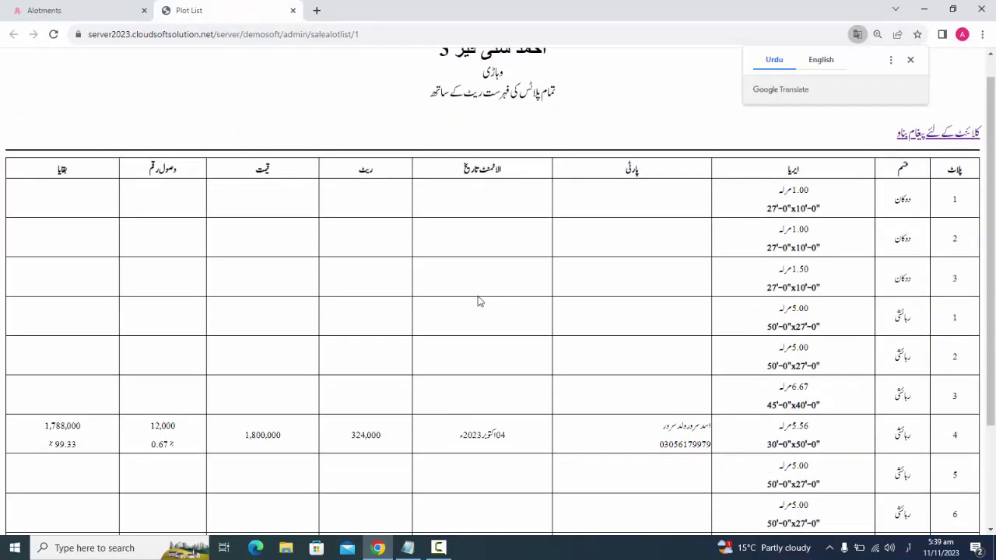
pyautogui.scroll(2, 480, 300)
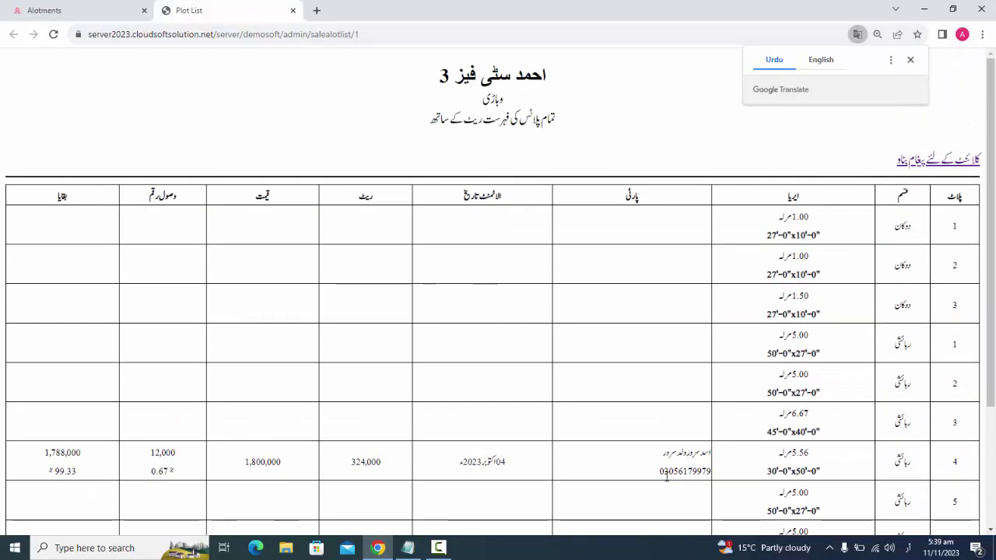
pyautogui.moveTo(659, 465); pyautogui.dragTo(718, 465)
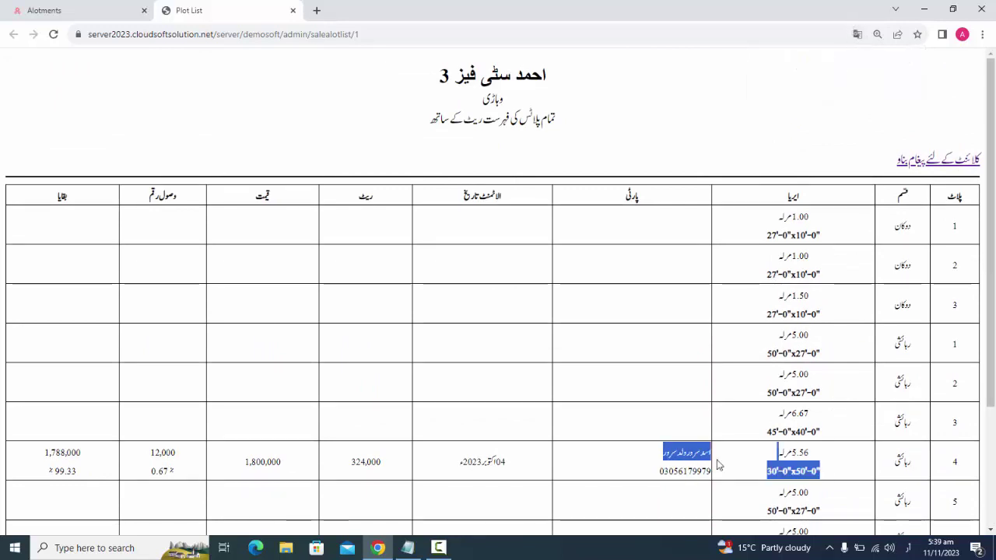
pyautogui.doubleClick(684, 472)
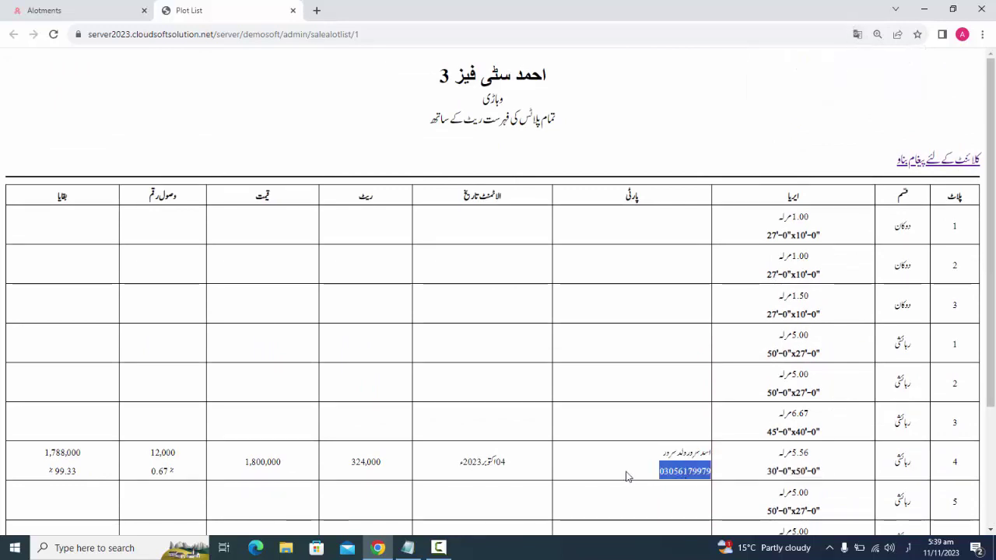
pyautogui.moveTo(515, 467); pyautogui.dragTo(460, 468)
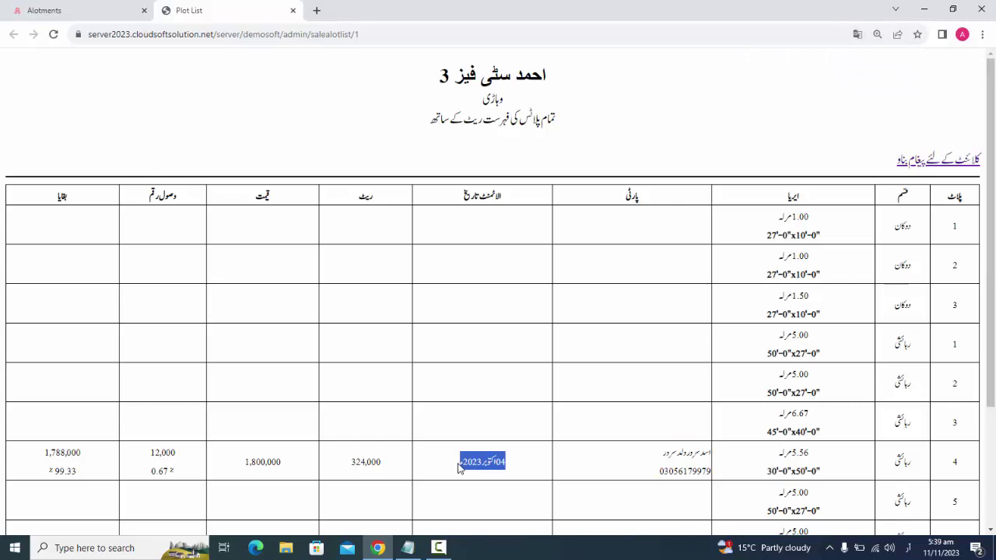
pyautogui.doubleClick(360, 466)
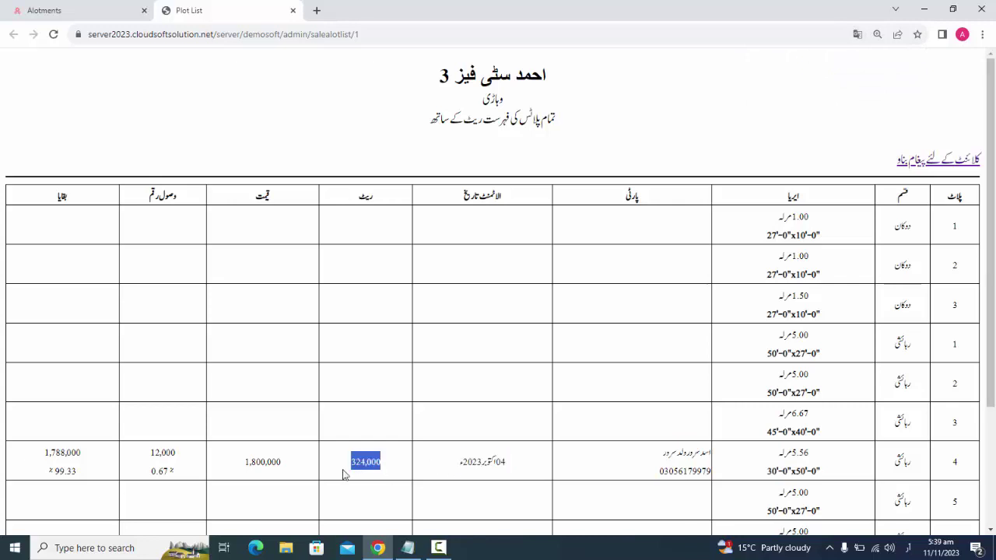
pyautogui.doubleClick(281, 471)
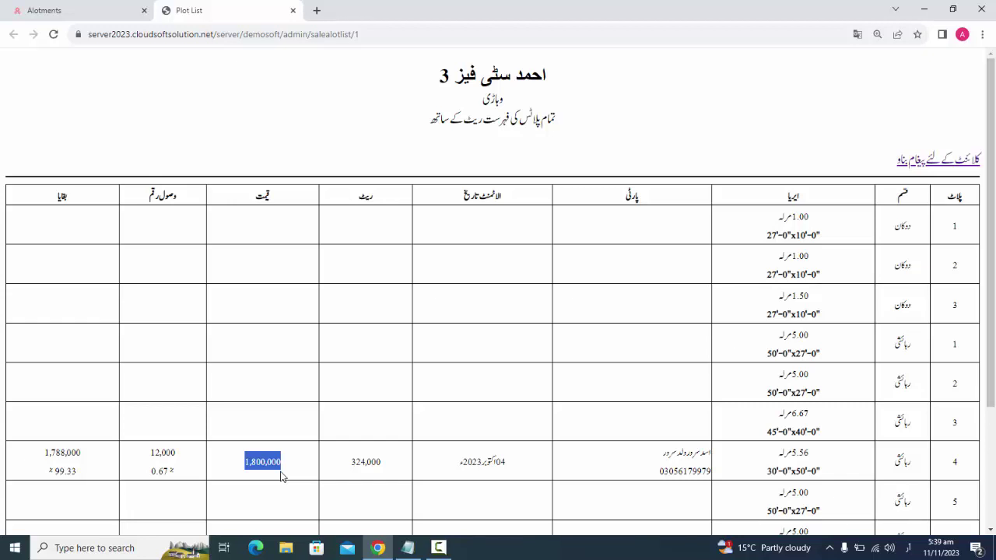
# Step: Examine plot 4's received amount and remaining balance in the allotment list, together with their percentages
pyautogui.scroll(-1, 281, 477)
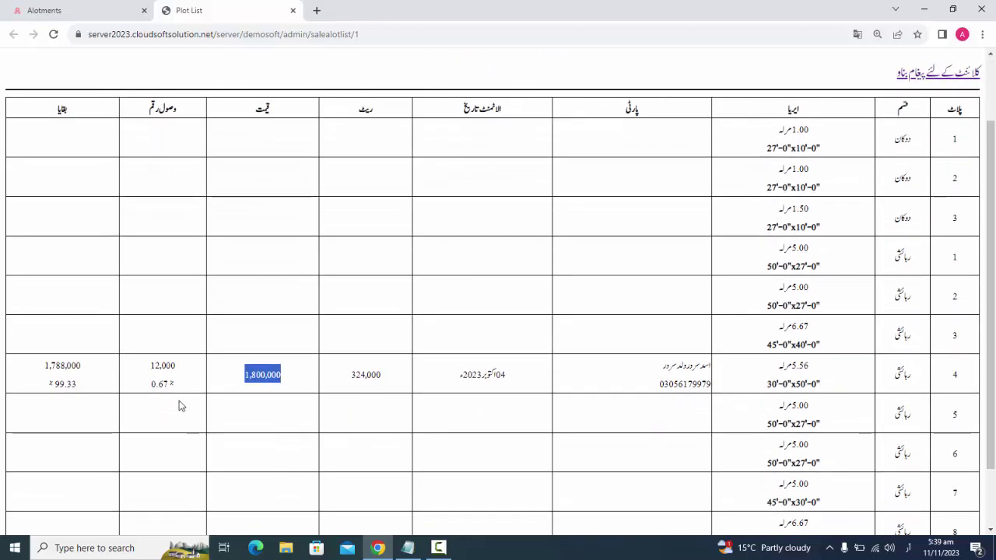
pyautogui.doubleClick(161, 367)
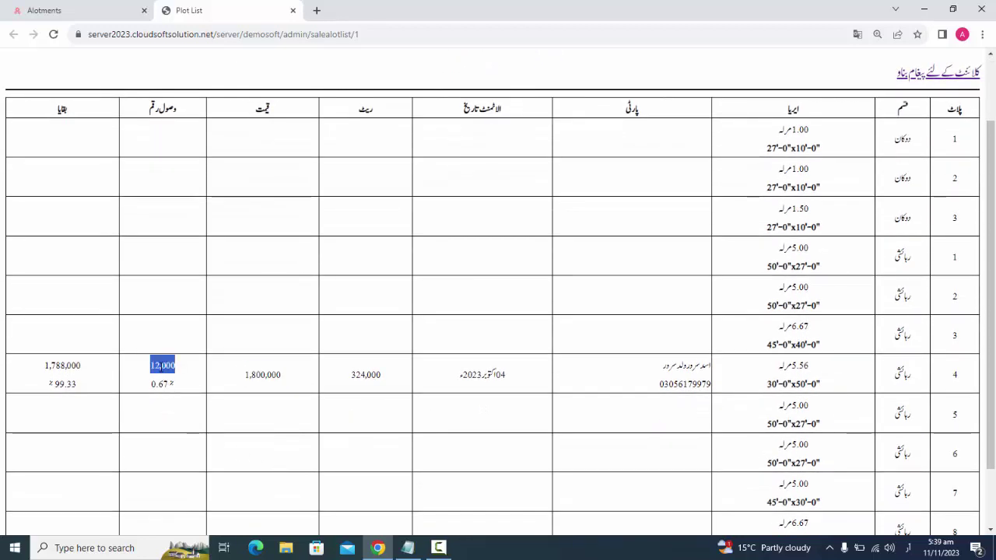
pyautogui.doubleClick(68, 366)
pyautogui.click(177, 387)
pyautogui.doubleClick(162, 384)
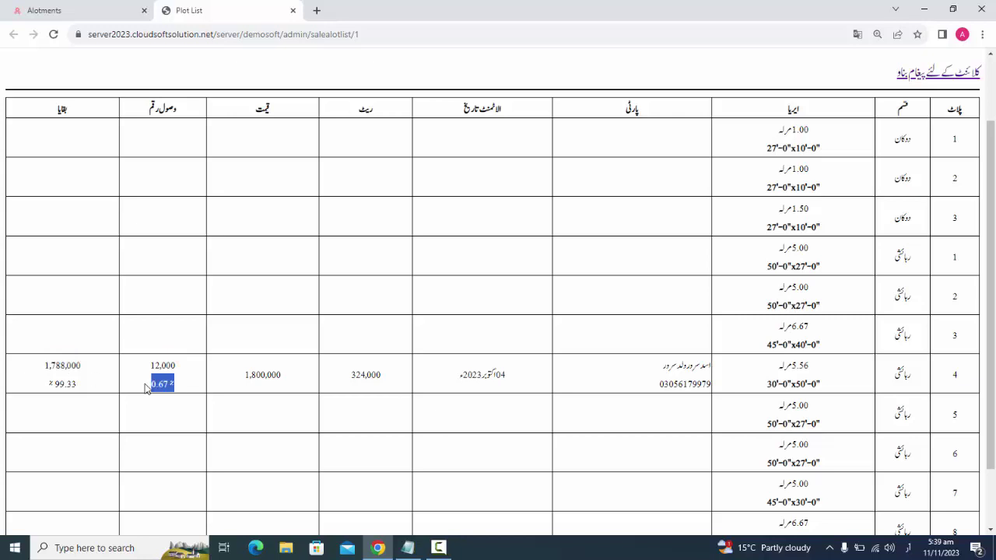
pyautogui.moveTo(92, 384); pyautogui.dragTo(40, 388)
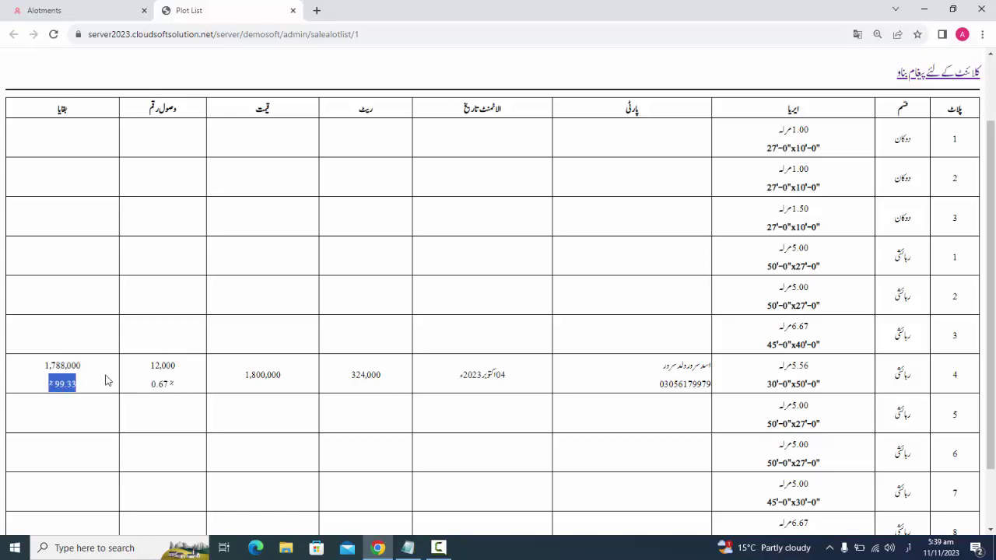
# Step: Look over the whole allotment list, view its client message version and close the list's browser tab
pyautogui.scroll(2, 466, 404)
pyautogui.scroll(-2, 465, 404)
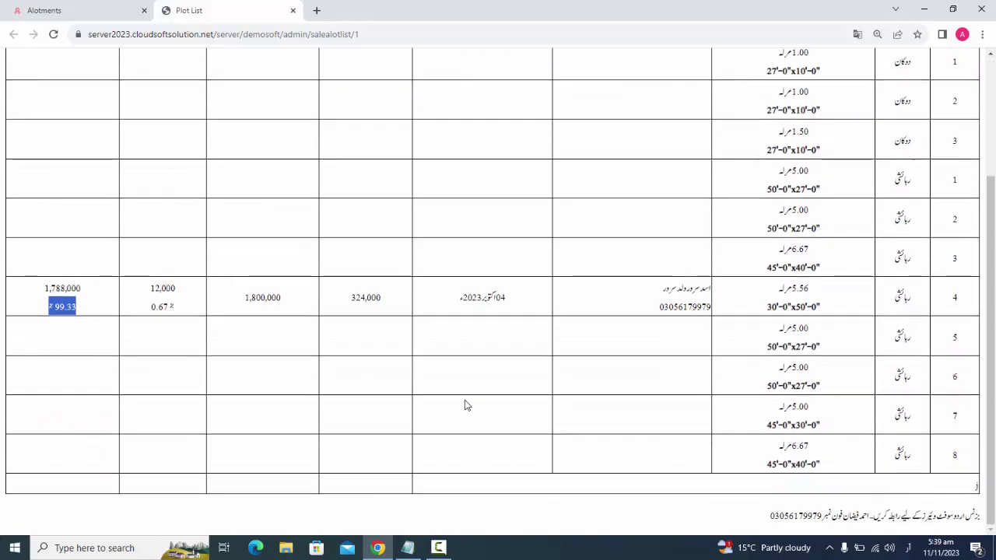
pyautogui.scroll(2, 576, 343)
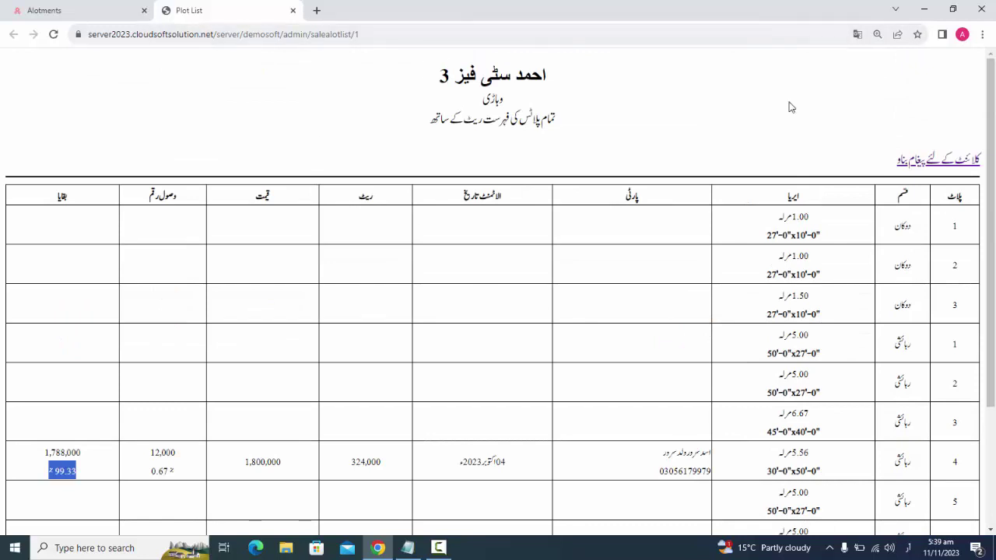
pyautogui.click(946, 163)
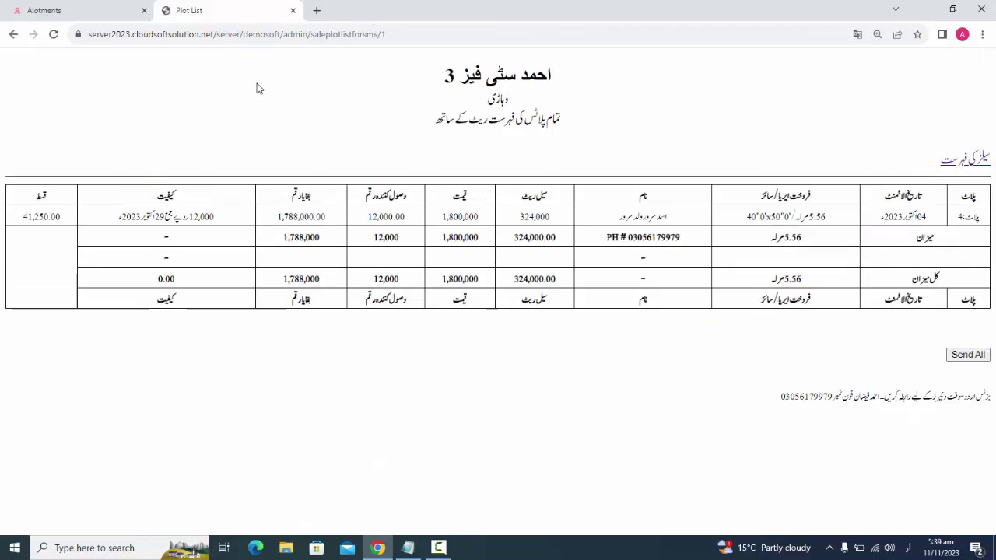
pyautogui.click(293, 10)
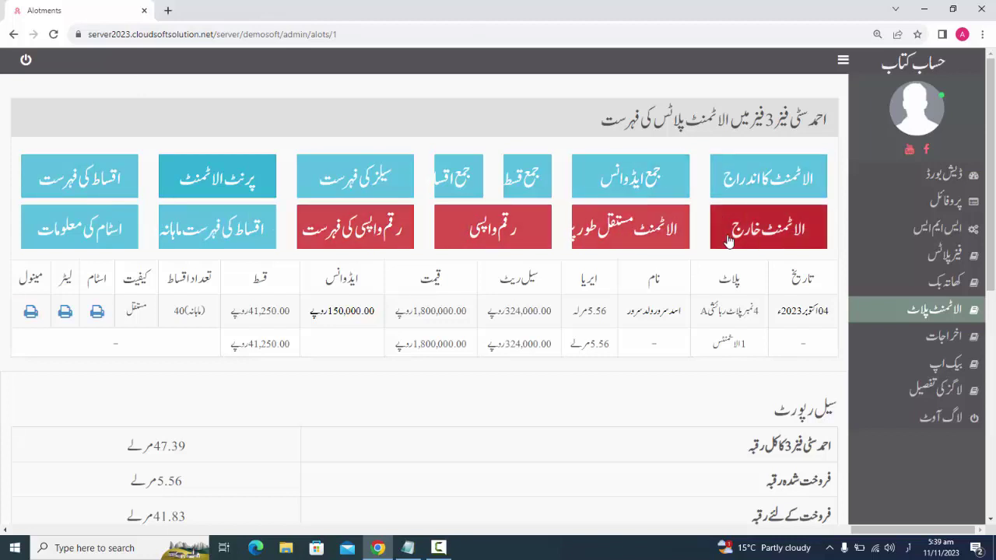
# Step: Open the monthly instalment list in a new browser tab, check October 2023's amount, show the yearly record for 2023 and close it
pyautogui.rightClick(268, 225)
pyautogui.click(278, 233)
pyautogui.hotkey('ctrl', 'Tab')
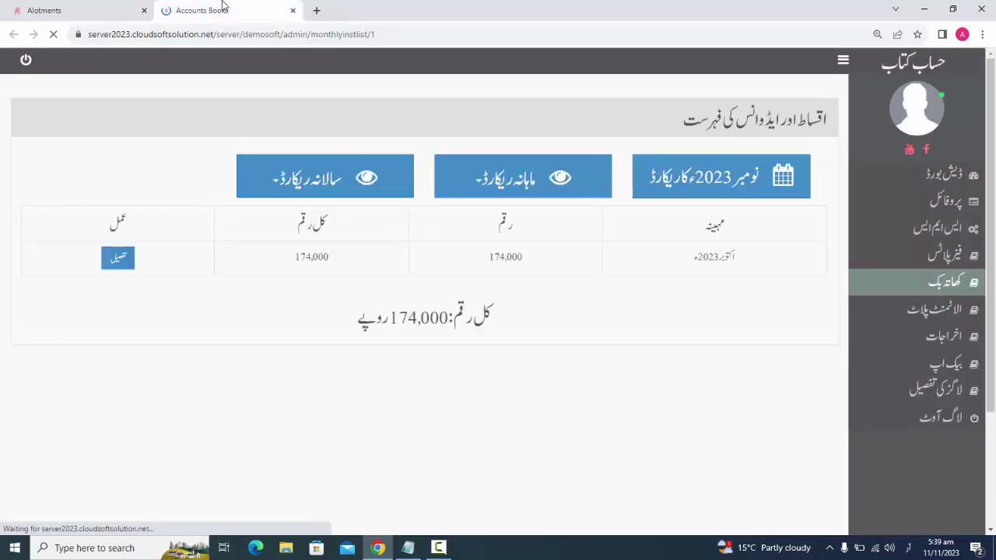
pyautogui.doubleClick(515, 256)
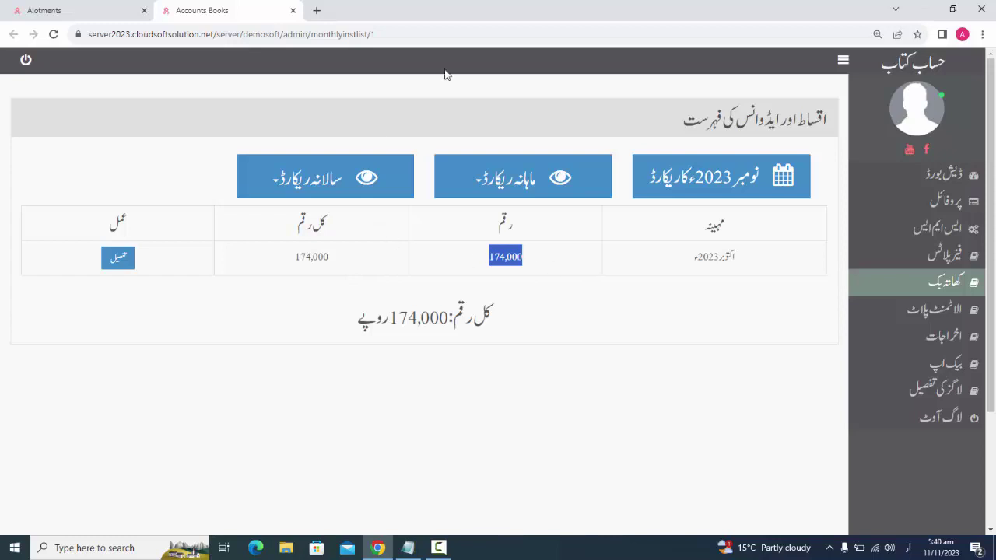
pyautogui.click(343, 173)
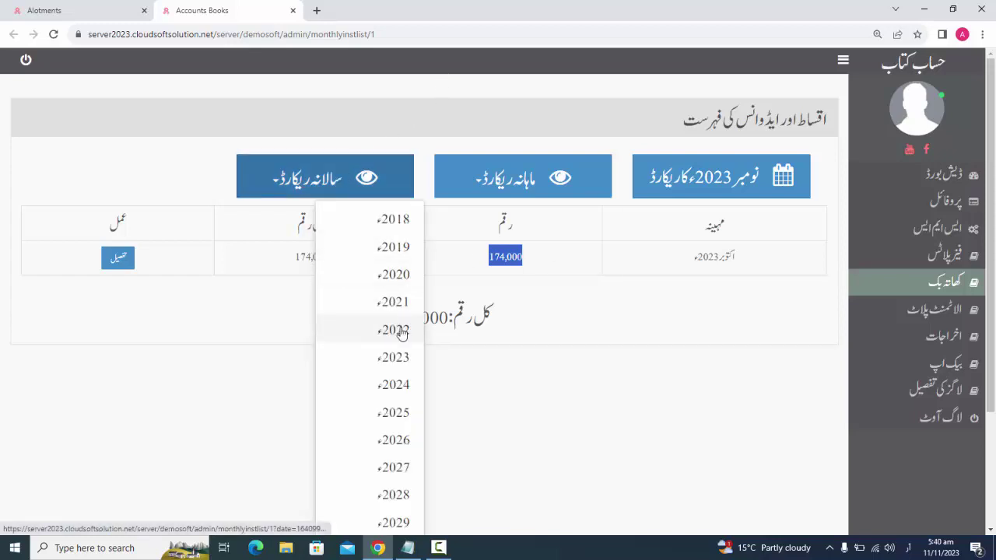
pyautogui.click(394, 358)
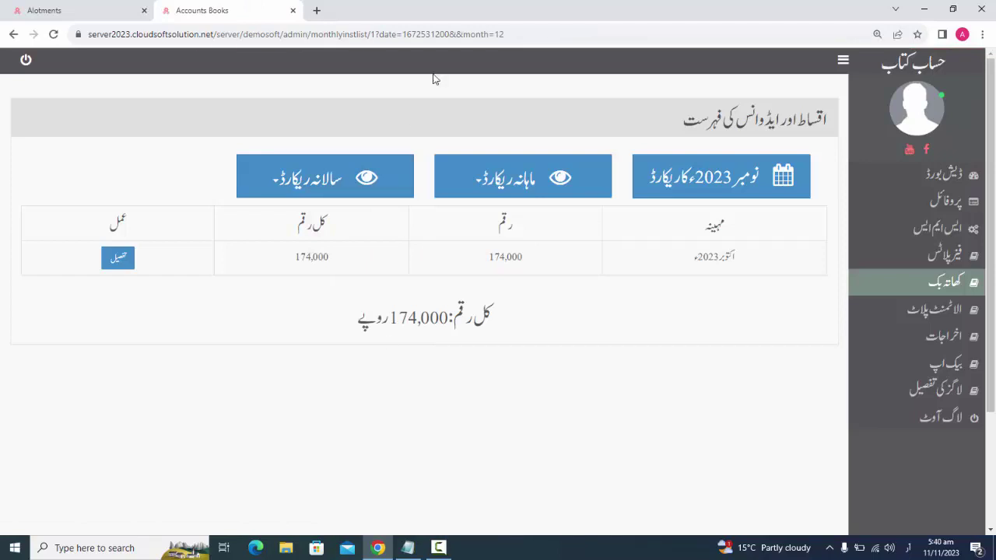
pyautogui.click(293, 10)
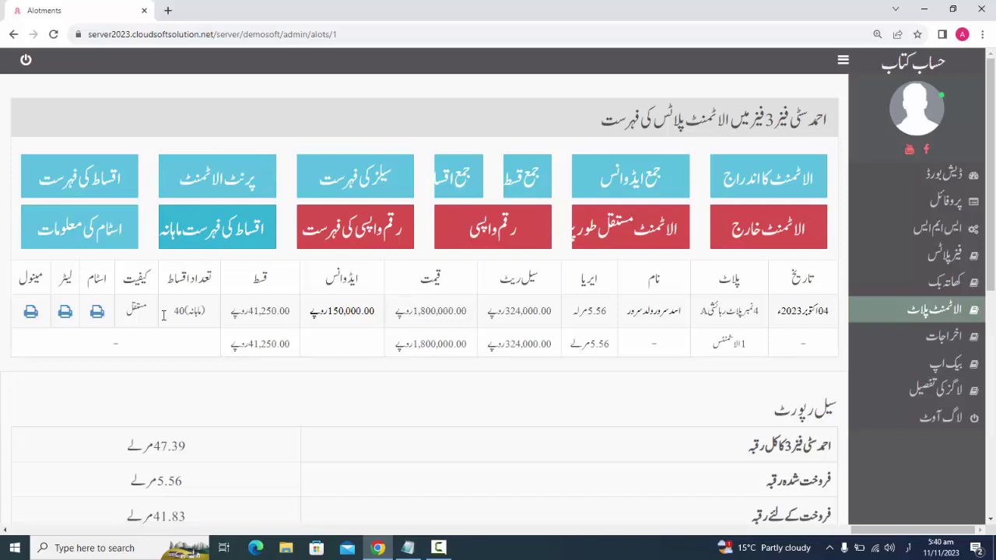
# Step: Open the stamp paper, letter and manual printouts of plot 4's allotment, each in a new browser tab
pyautogui.rightClick(97, 312)
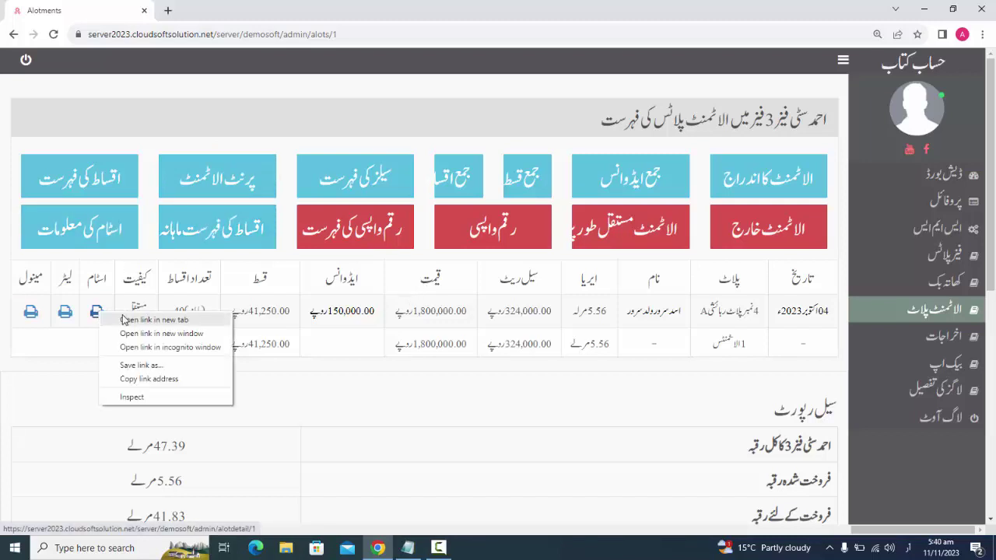
pyautogui.click(125, 320)
pyautogui.rightClick(65, 312)
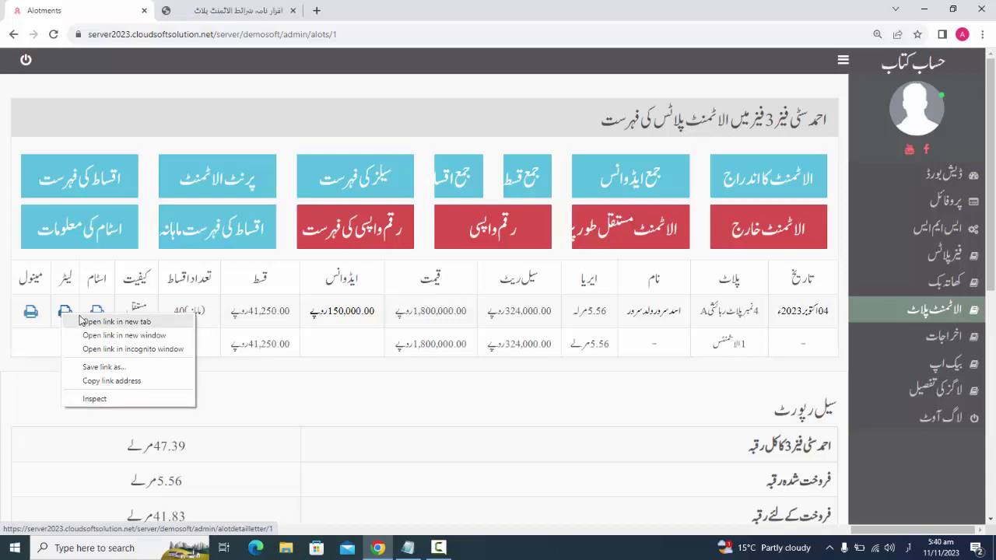
pyautogui.click(80, 320)
pyautogui.rightClick(29, 310)
pyautogui.click(50, 316)
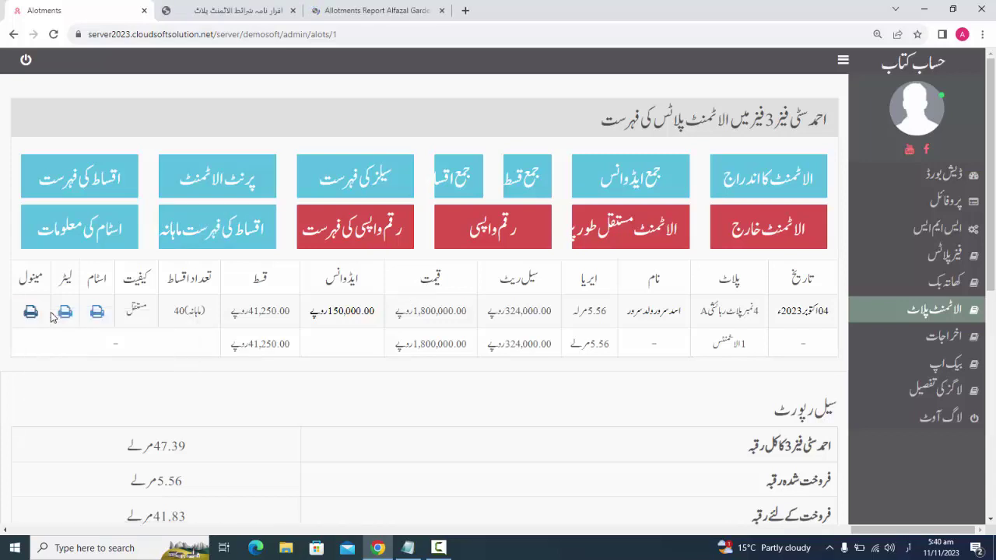
# Step: Look through plot 4's stamp paper agreement from its terms to the witness section and close it
pyautogui.click(243, 7)
pyautogui.scroll(-2, 324, 135)
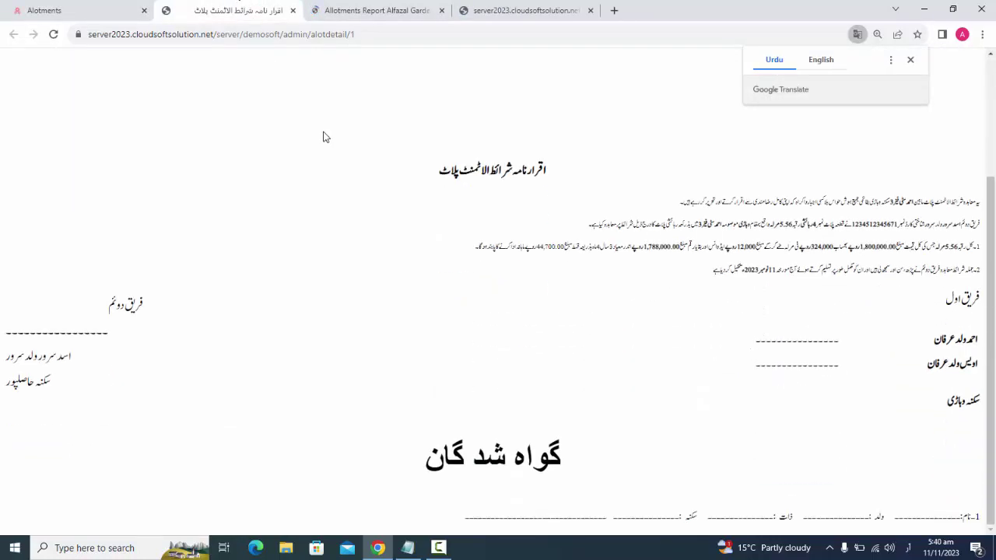
pyautogui.scroll(2, 326, 134)
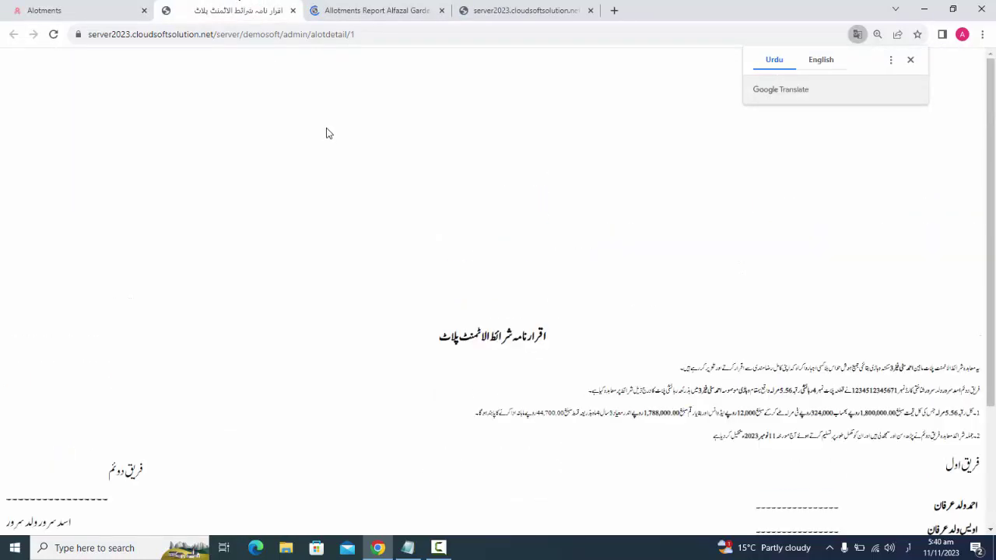
pyautogui.click(293, 13)
# Step: Look through plot 4's allotment letter with its conditions and the manual instalment record sheet, closing both
pyautogui.scroll(-5, 267, 142)
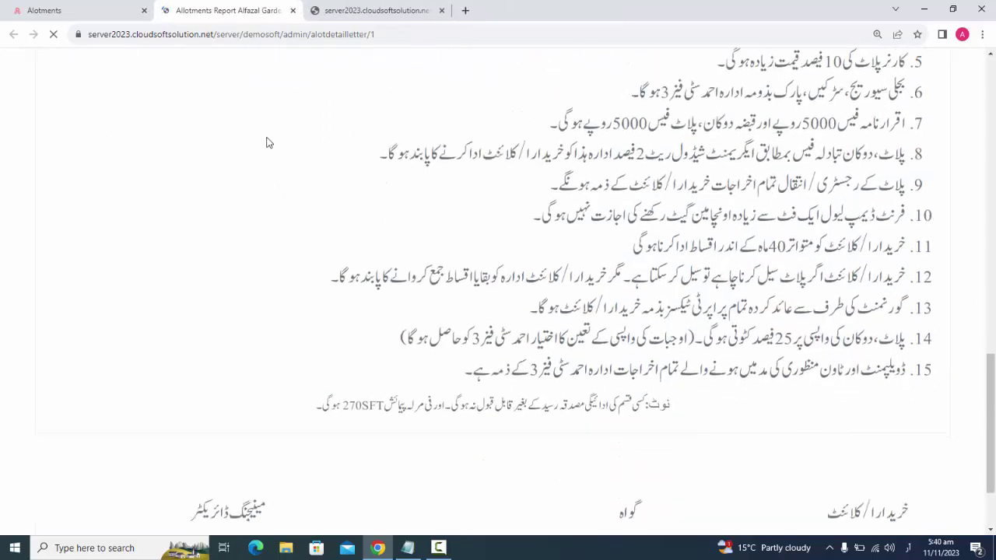
pyautogui.scroll(10, 264, 142)
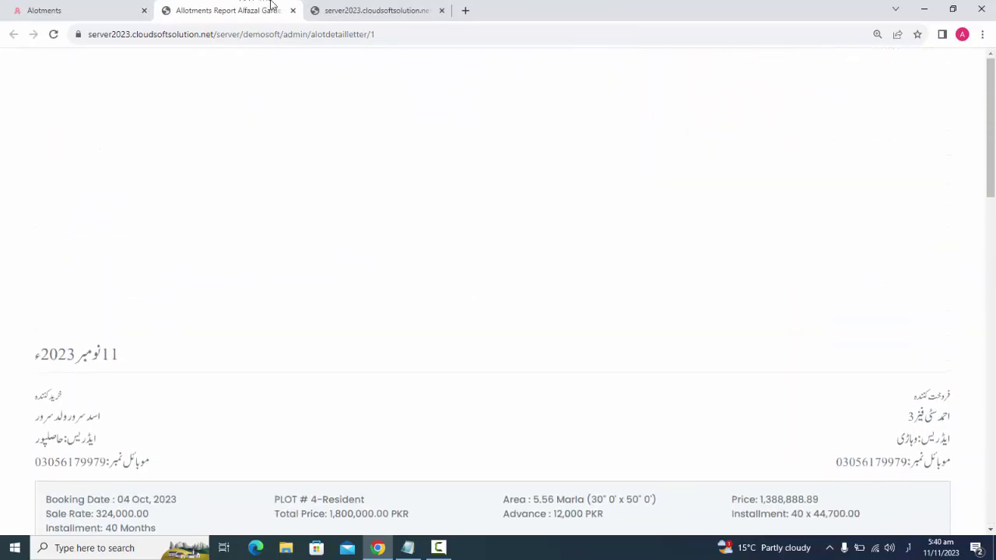
pyautogui.click(293, 10)
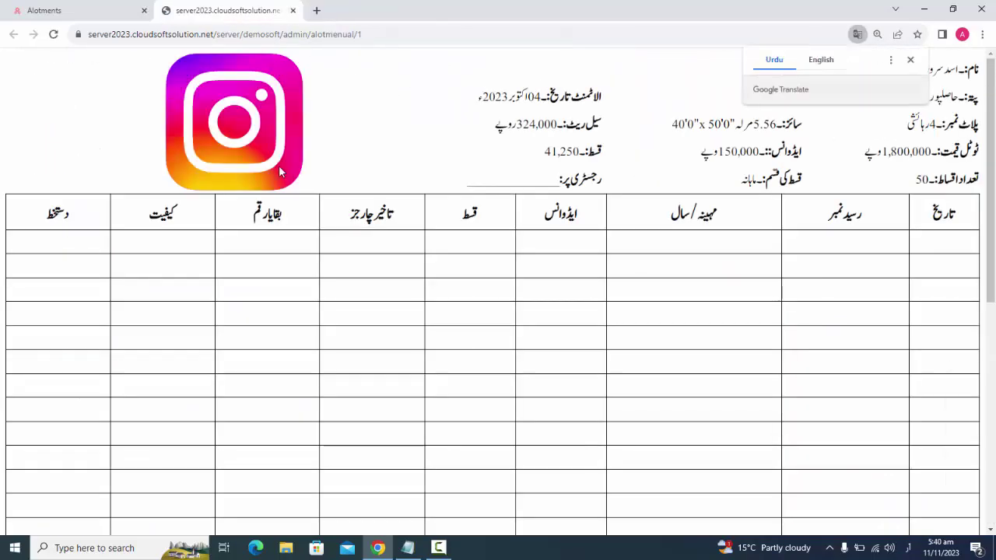
pyautogui.scroll(-3, 278, 166)
pyautogui.scroll(3, 278, 167)
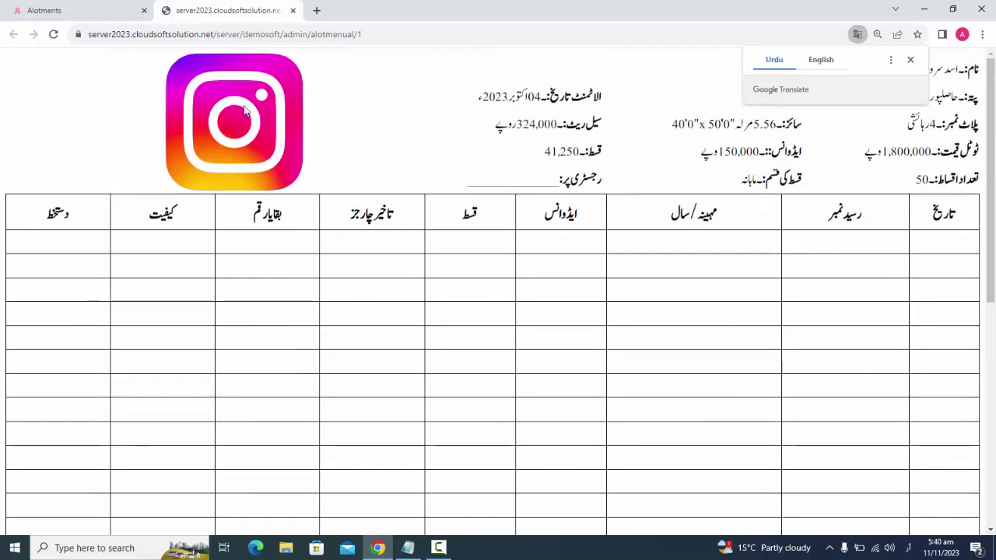
pyautogui.click(292, 11)
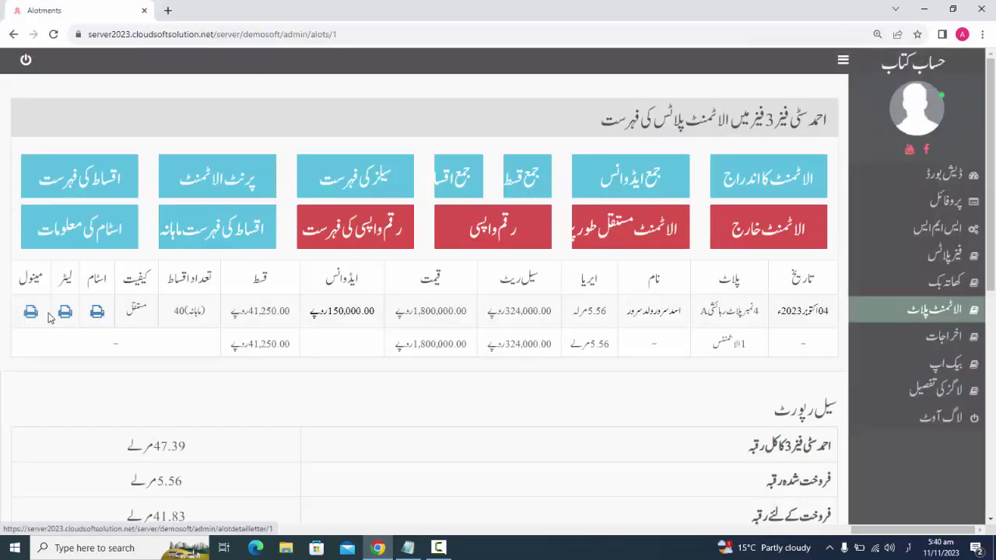
# Step: Reopen plot 4's stamp paper agreement in a new browser tab, enlarge it to 250% and bring its terms into view for reading
pyautogui.rightClick(98, 312)
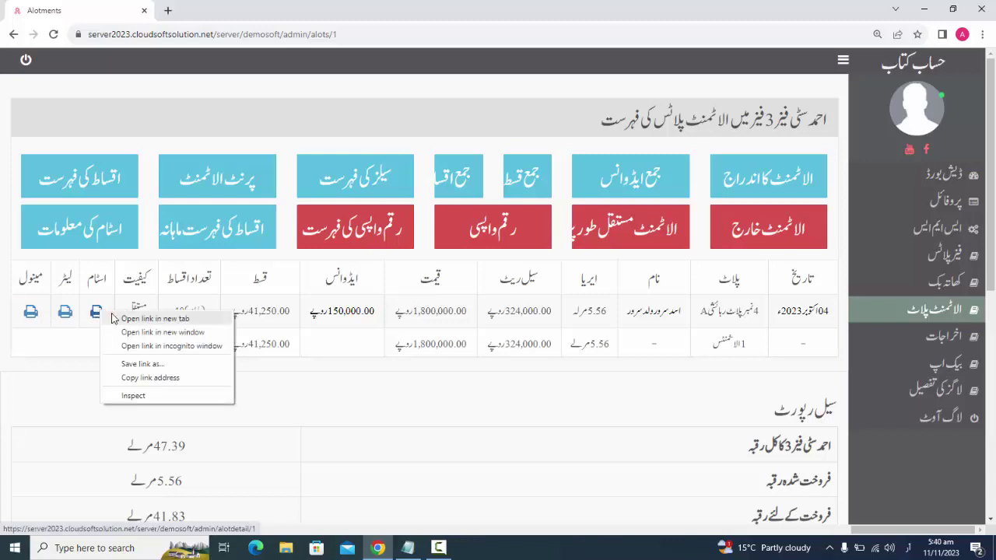
pyautogui.click(131, 320)
pyautogui.click(257, 9)
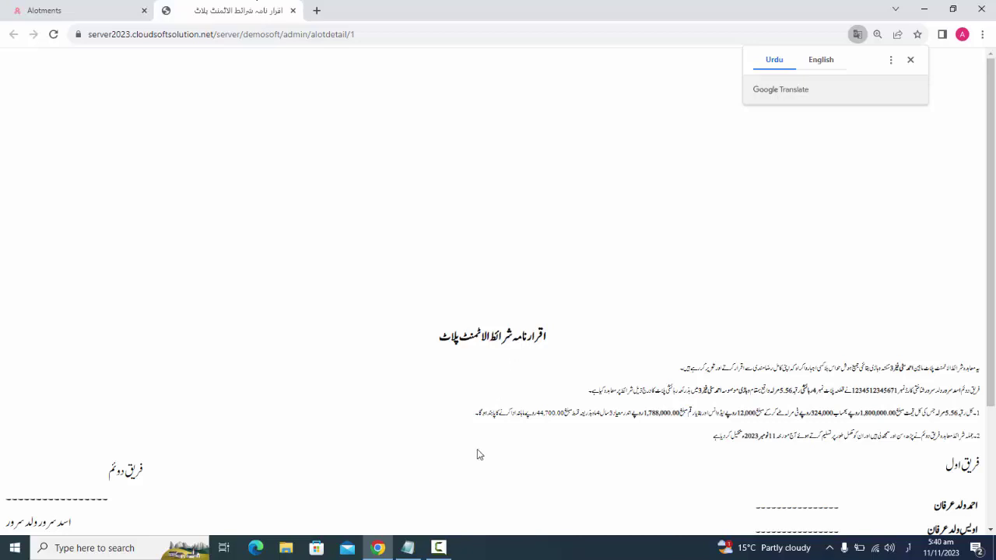
pyautogui.scroll(10, 444, 424)
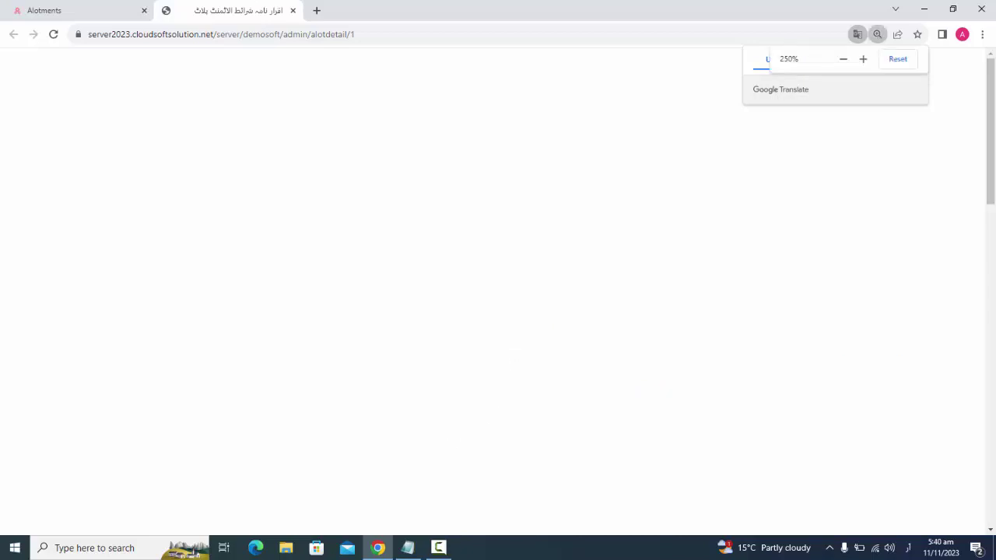
pyautogui.moveTo(990, 190); pyautogui.dragTo(994, 358)
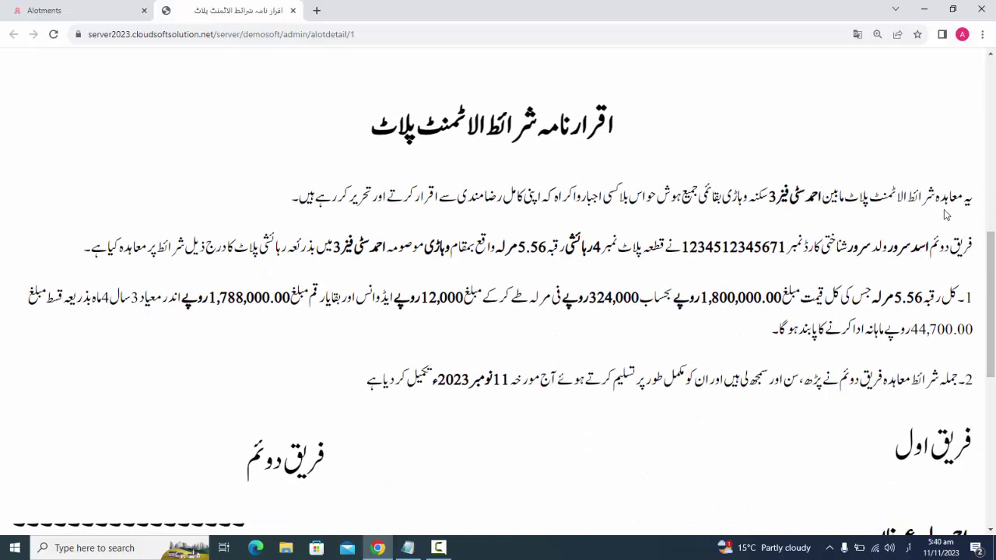
# Step: Read through the contracting parties in the agreement, marking the Ahmad City Phase 3 name and the allottee's details
pyautogui.moveTo(790, 194); pyautogui.dragTo(770, 198)
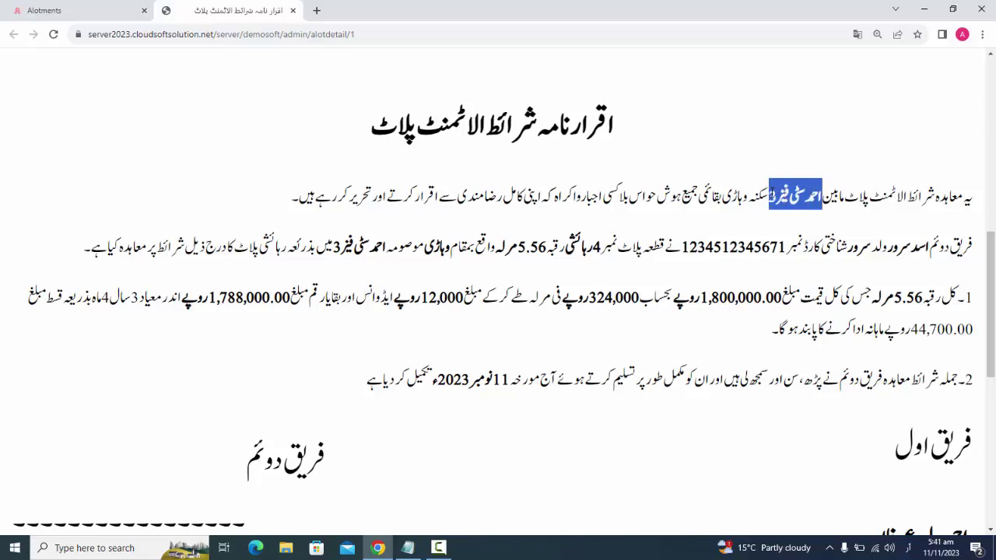
pyautogui.click(912, 238)
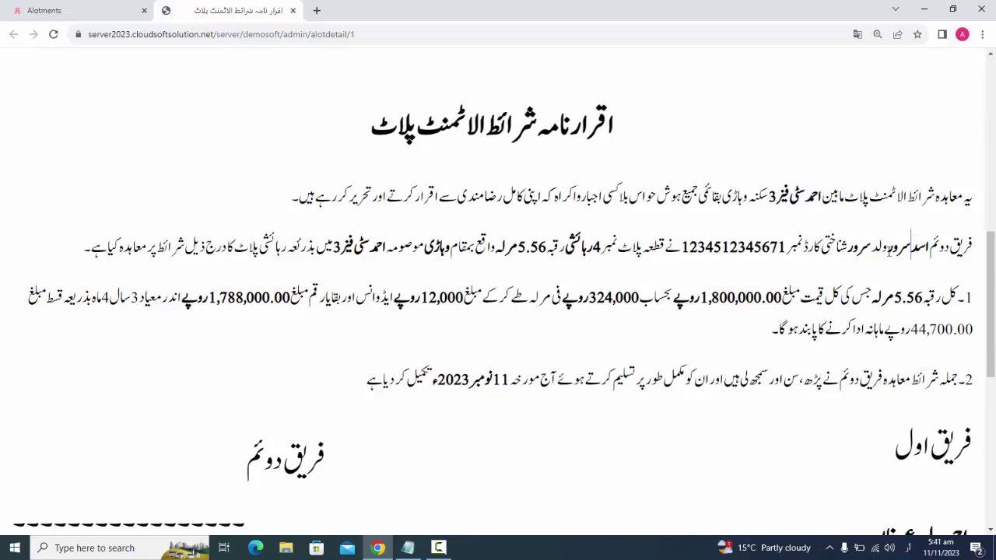
pyautogui.moveTo(888, 249); pyautogui.dragTo(666, 272)
pyautogui.click(666, 272)
# Step: Shrink the agreement to 110% and close it, and look over the sale report below the allotment list
pyautogui.hotkey('ctrl', '-')
pyautogui.hotkey('ctrl', '-')
pyautogui.hotkey('ctrl', '-')
pyautogui.hotkey('ctrl', '-')
pyautogui.hotkey('ctrl', '-')
pyautogui.hotkey('ctrl', '-')
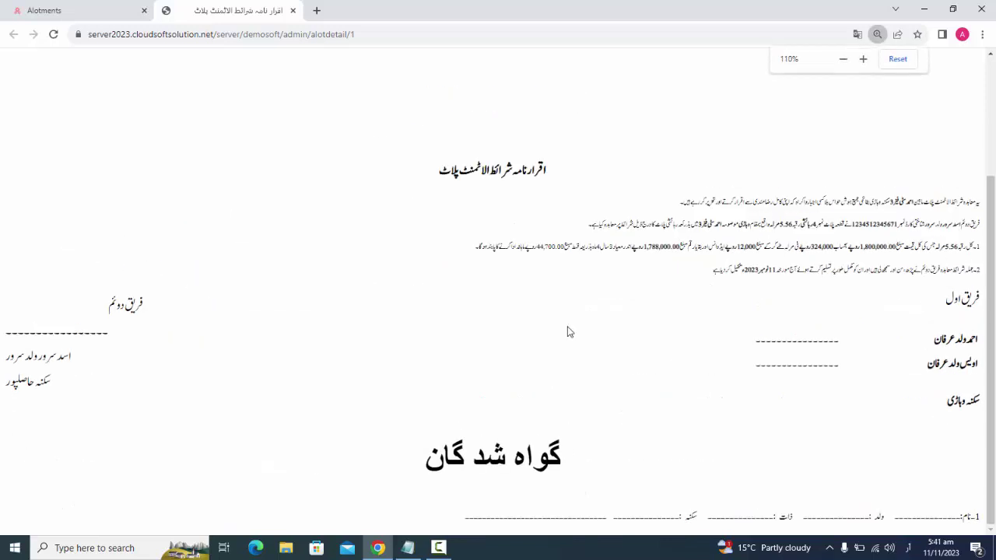
pyautogui.click(293, 10)
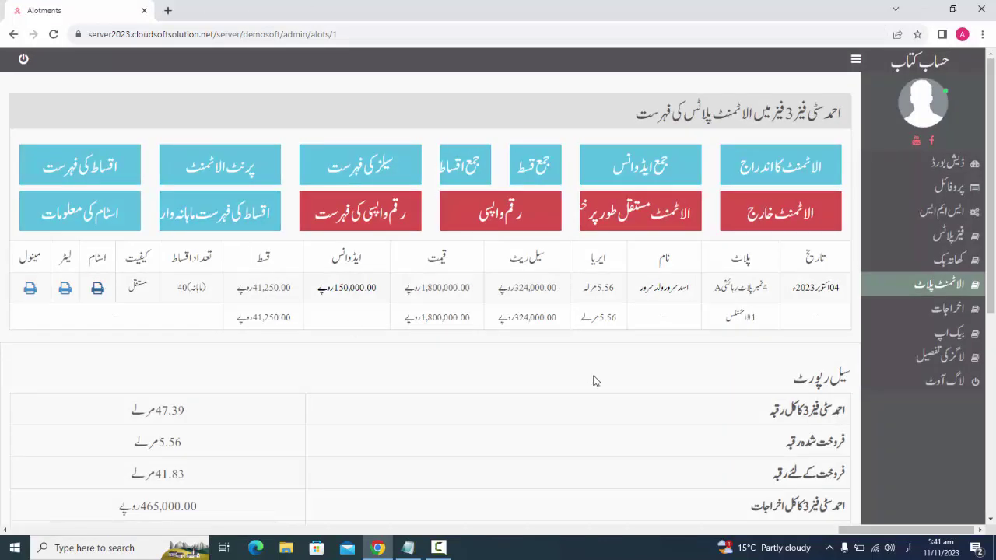
pyautogui.scroll(-3, 595, 379)
pyautogui.scroll(3, 829, 216)
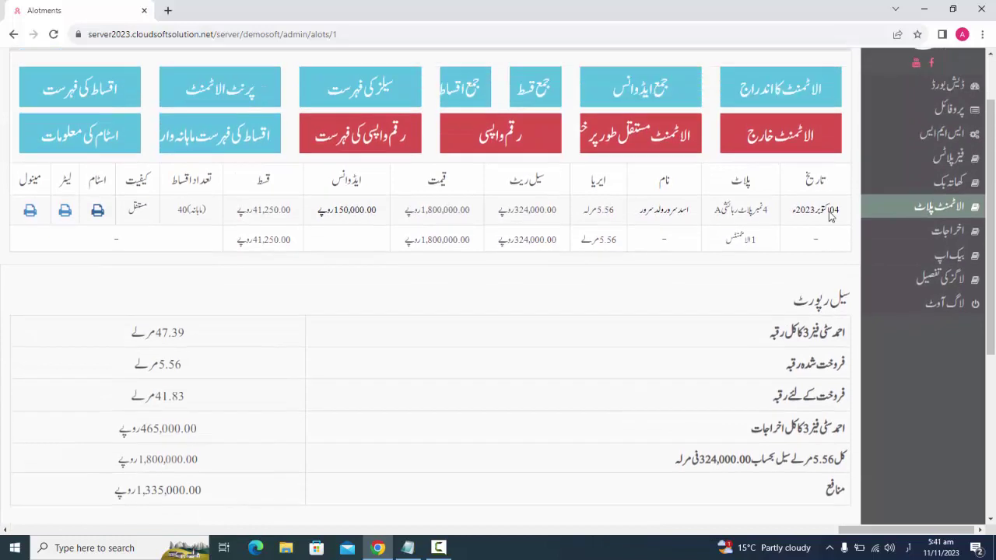
# Step: Open the expense books of Ahmad City Phase 3 and examine the office and file expense accounts
pyautogui.click(949, 308)
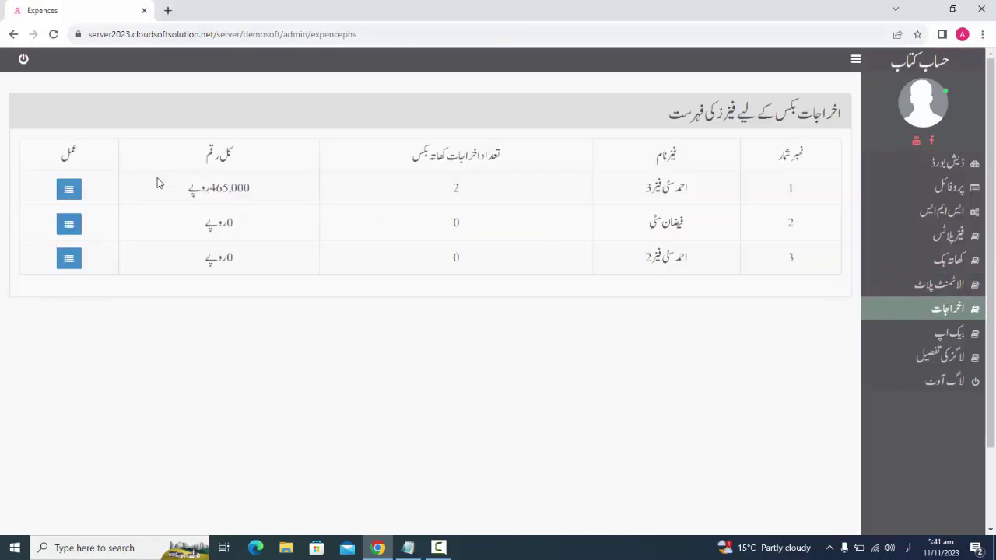
pyautogui.click(70, 190)
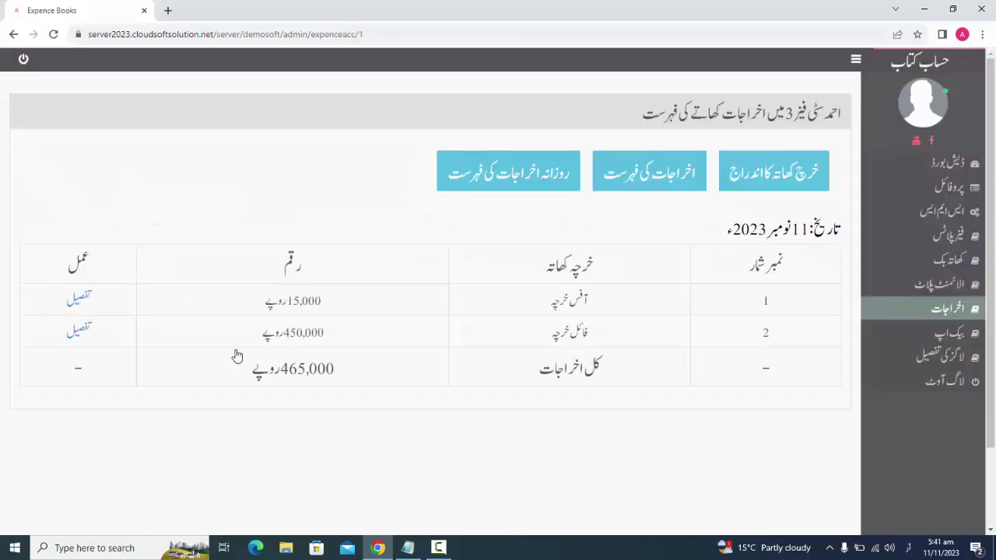
pyautogui.moveTo(593, 301); pyautogui.dragTo(554, 330)
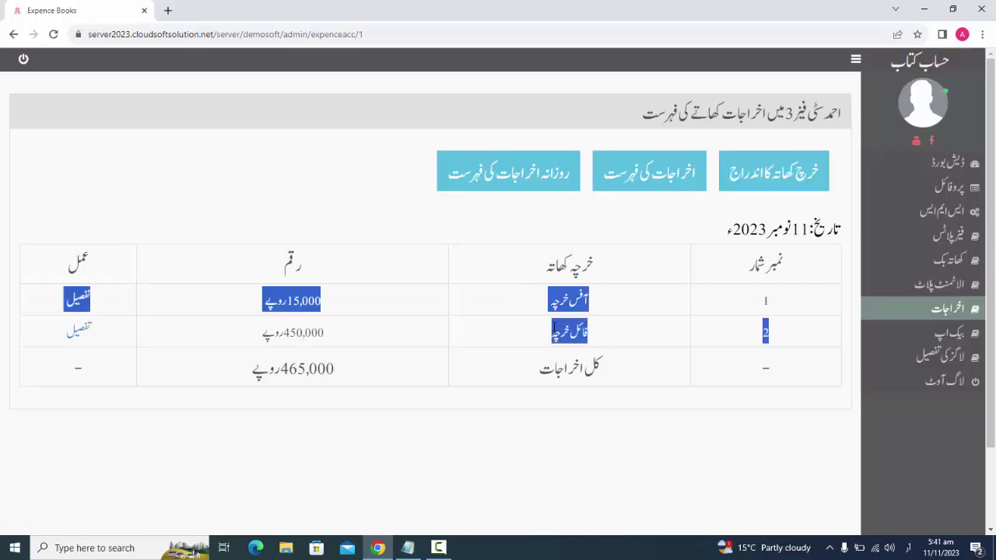
pyautogui.click(620, 342)
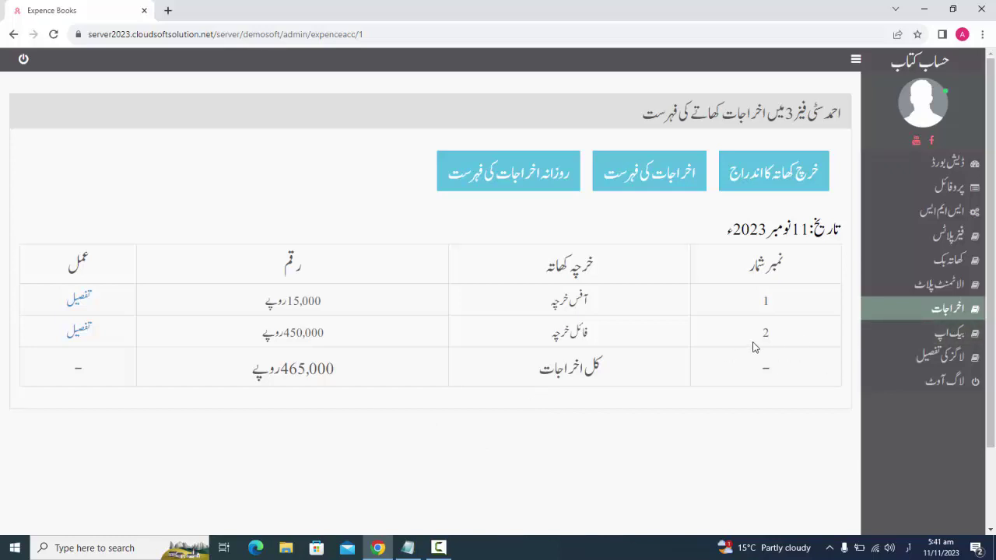
# Step: Download a backup of the system data and open the users' login log
pyautogui.click(963, 337)
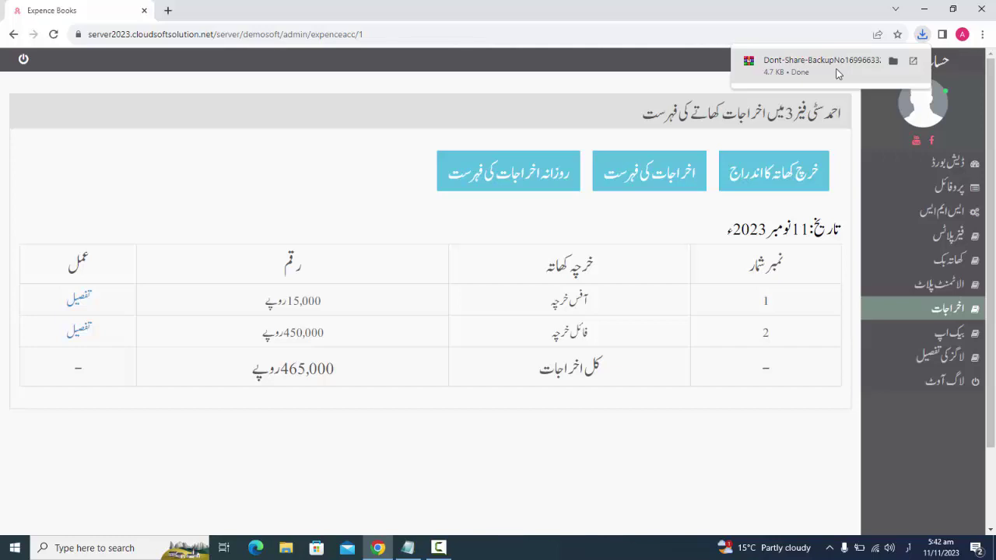
pyautogui.click(937, 360)
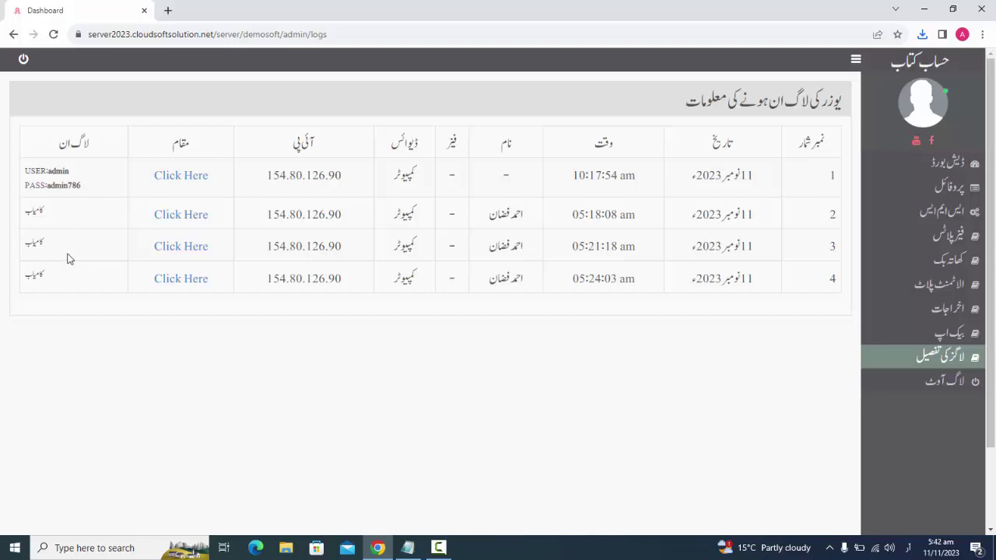
# Step: View the location of the fourth login entry in Google Maps, examine the surrounding area and close the map
pyautogui.click(183, 282)
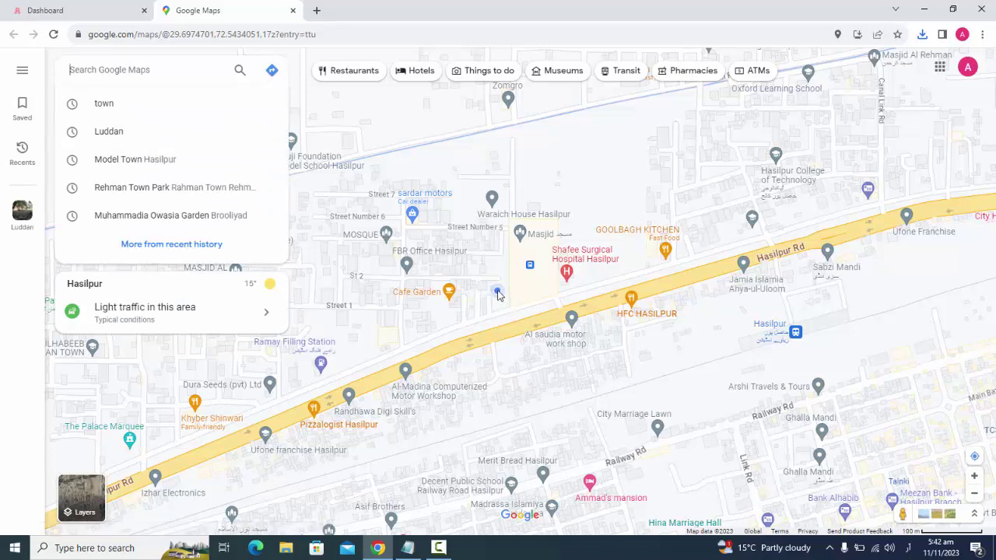
pyautogui.scroll(-1, 498, 294)
pyautogui.scroll(-5, 501, 293)
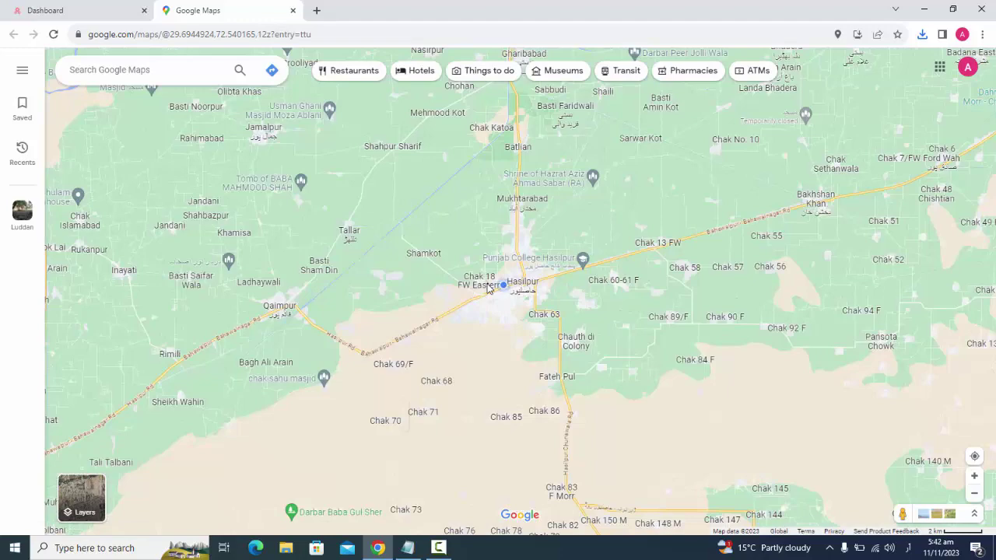
pyautogui.scroll(-1, 489, 289)
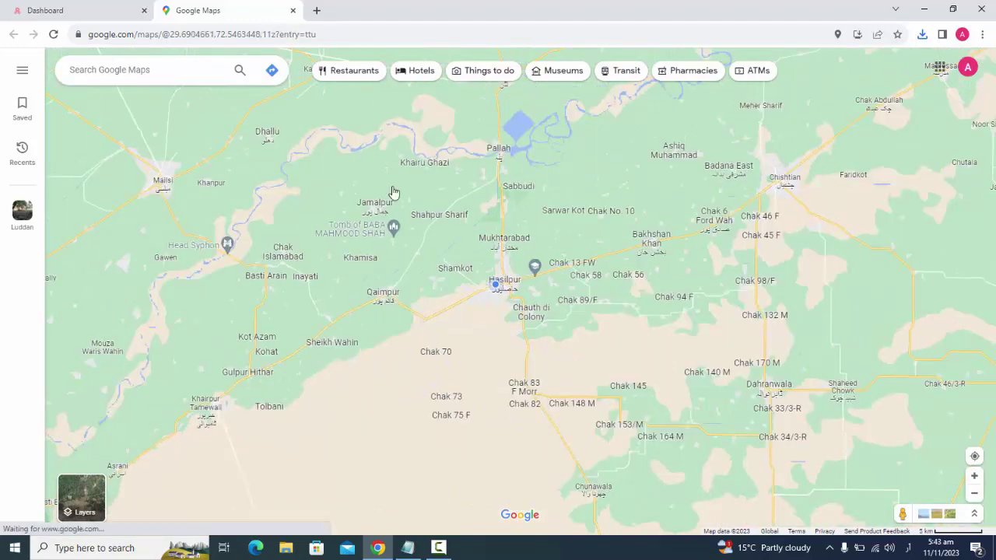
pyautogui.click(294, 13)
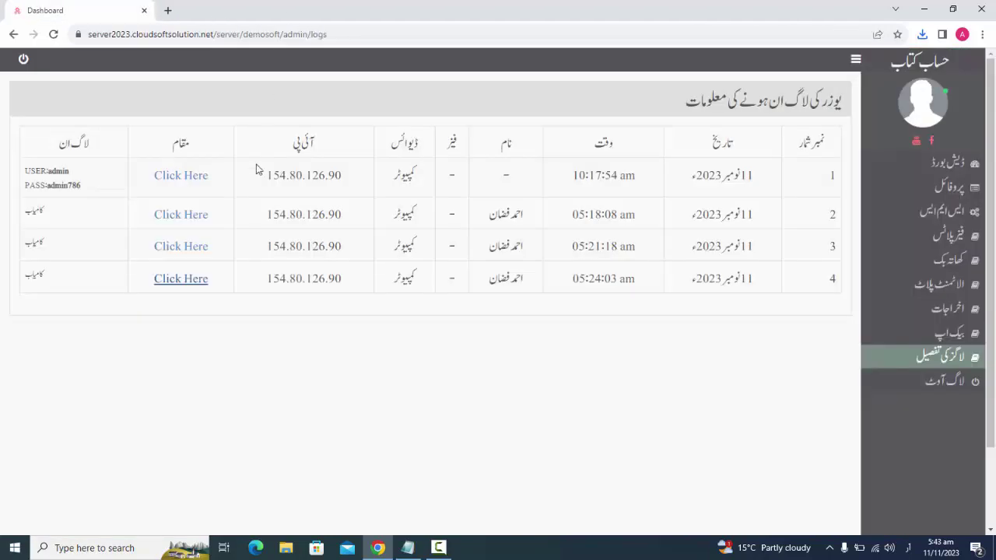